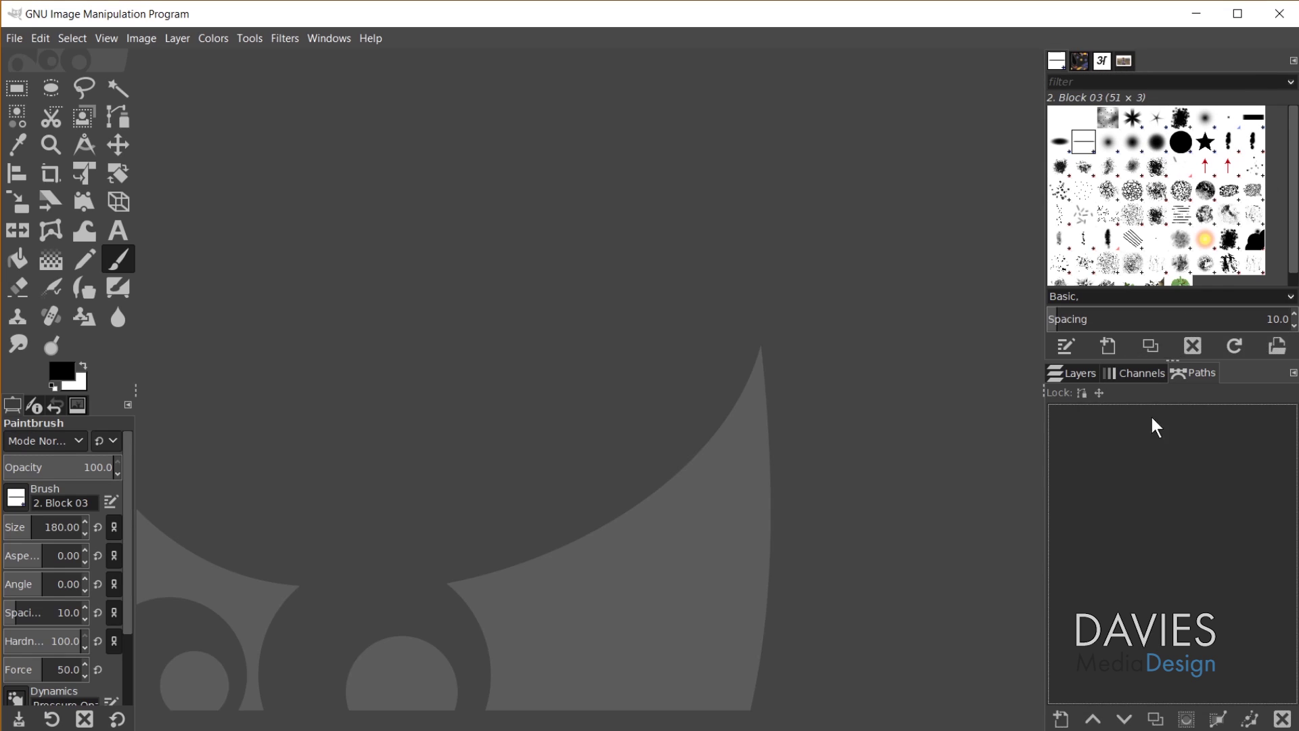
Cycle Photoshop's dock through the Layers and Channels panels, then back to Paths
{"action": "left_click", "coordinate": [1070, 377]}
{"action": "left_click", "coordinate": [1131, 371]}
{"action": "left_click", "coordinate": [1197, 372]}
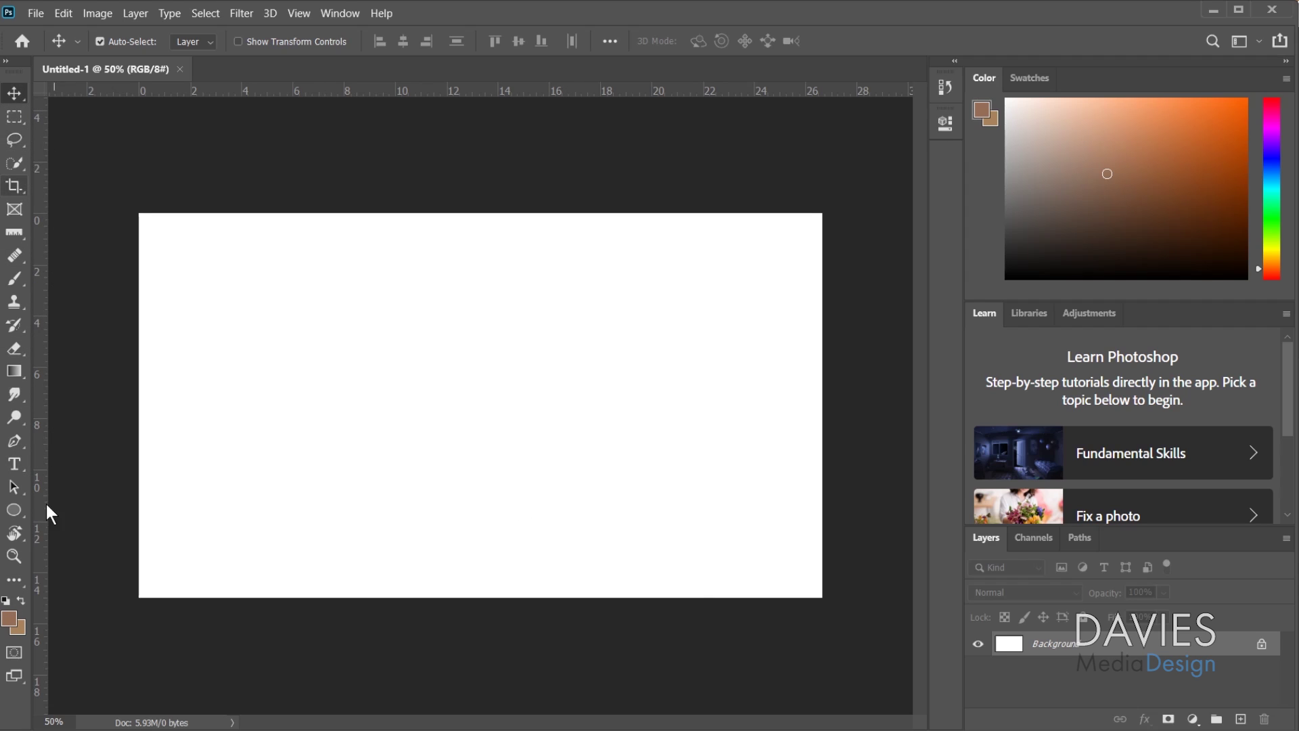
Check the extra toolbar tools and keep Standard Screen Mode
{"action": "left_click", "coordinate": [13, 580]}
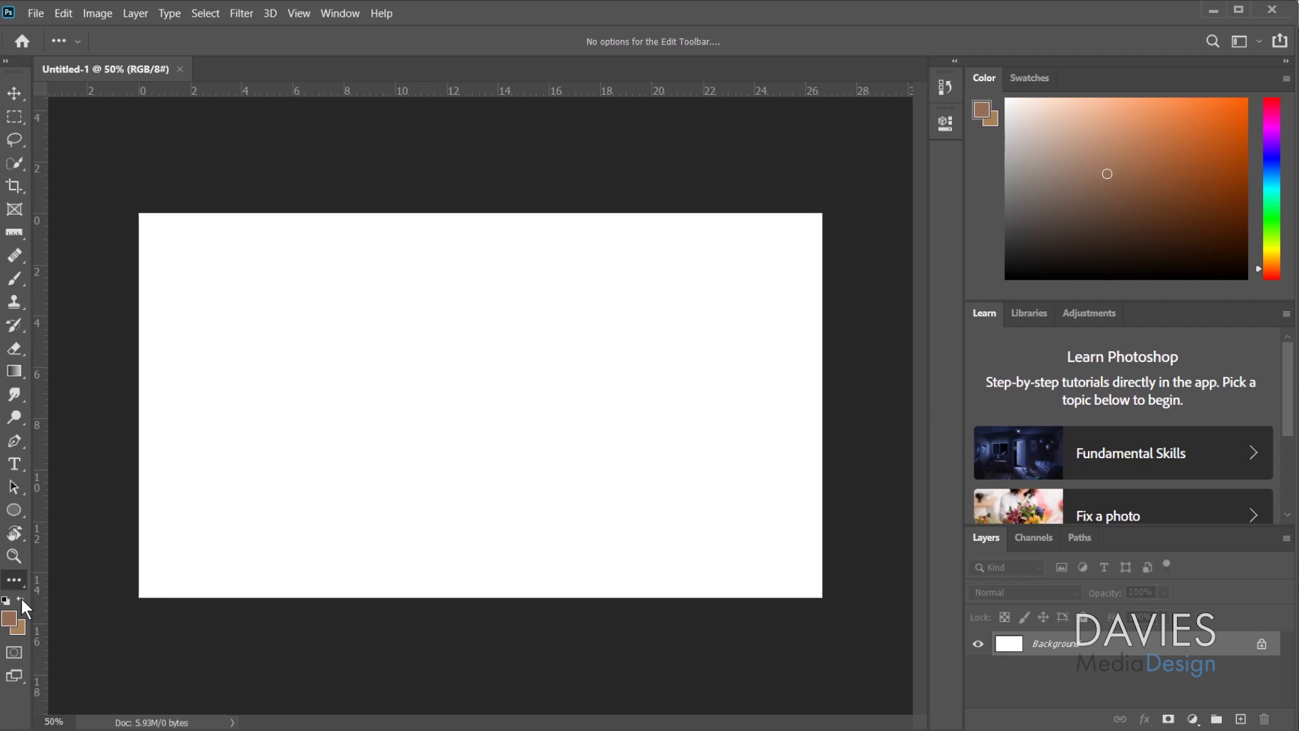
{"action": "left_click", "coordinate": [13, 675]}
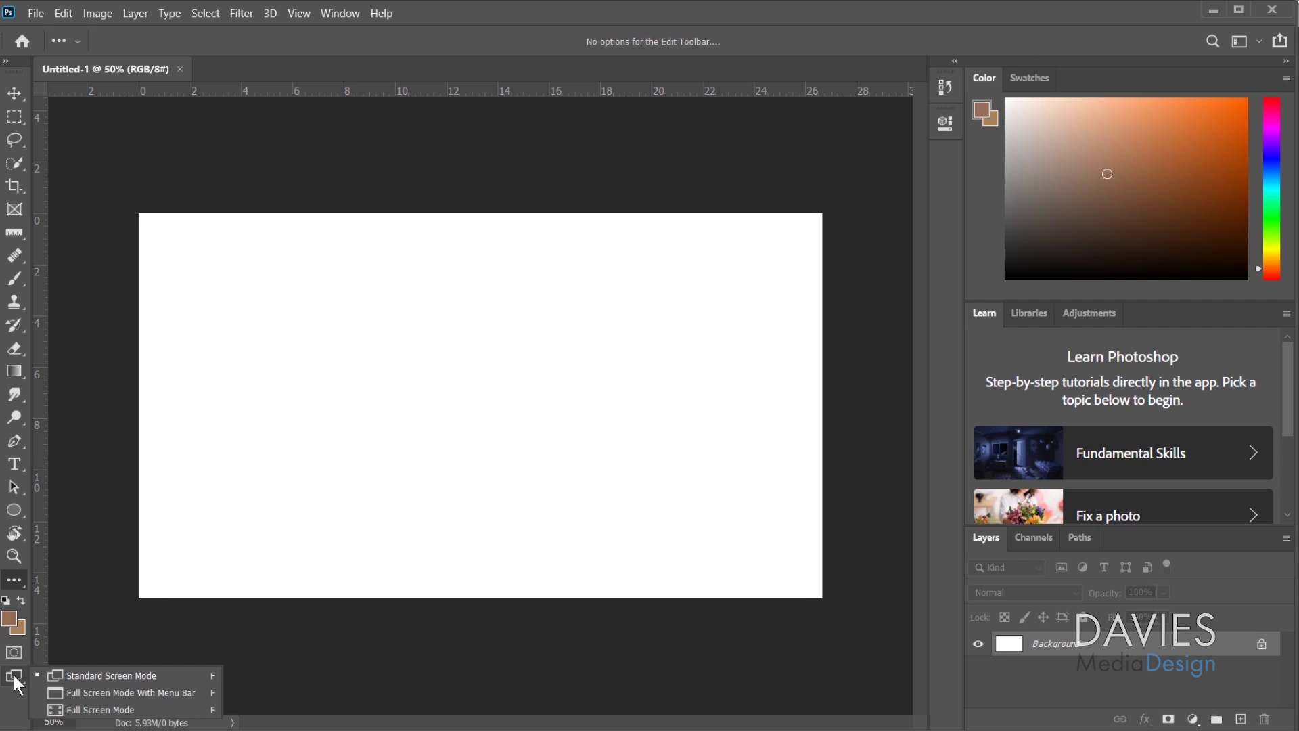
{"action": "left_click", "coordinate": [70, 676]}
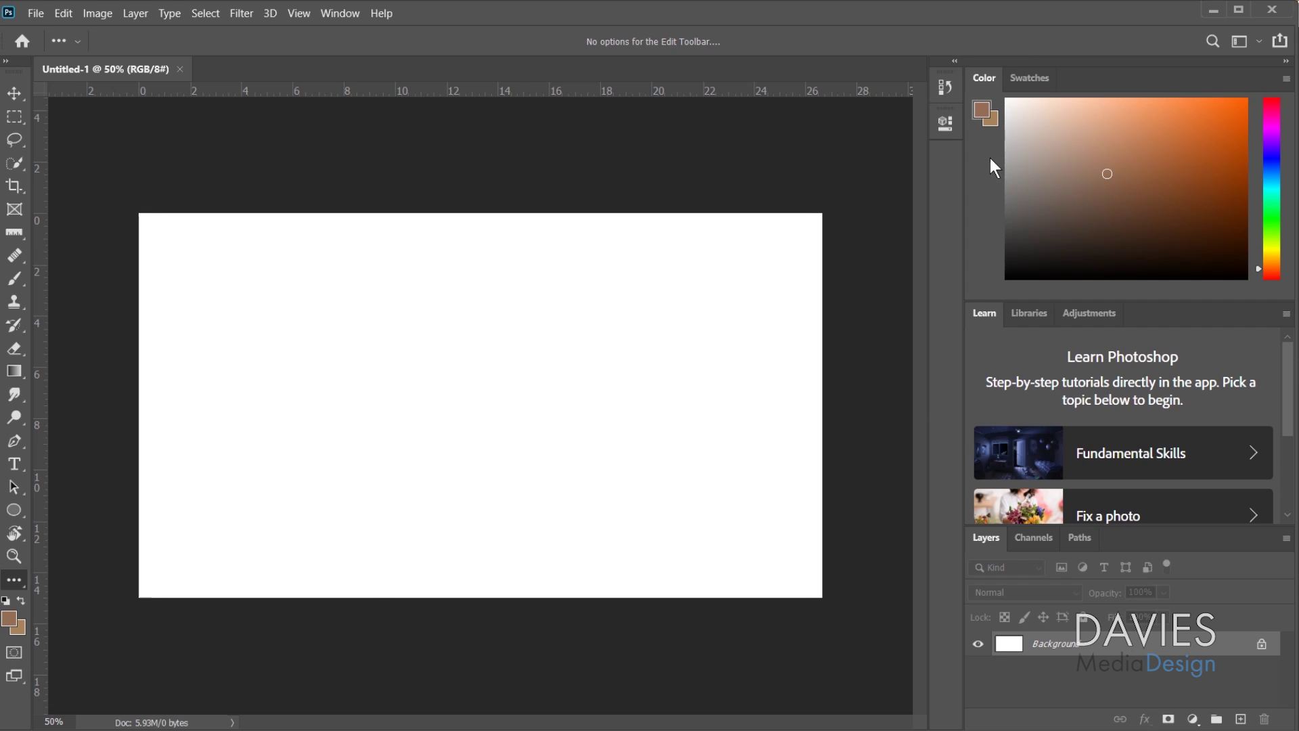
Open the History and Properties panels, scroll through Properties, then show Libraries
{"action": "left_click", "coordinate": [945, 87]}
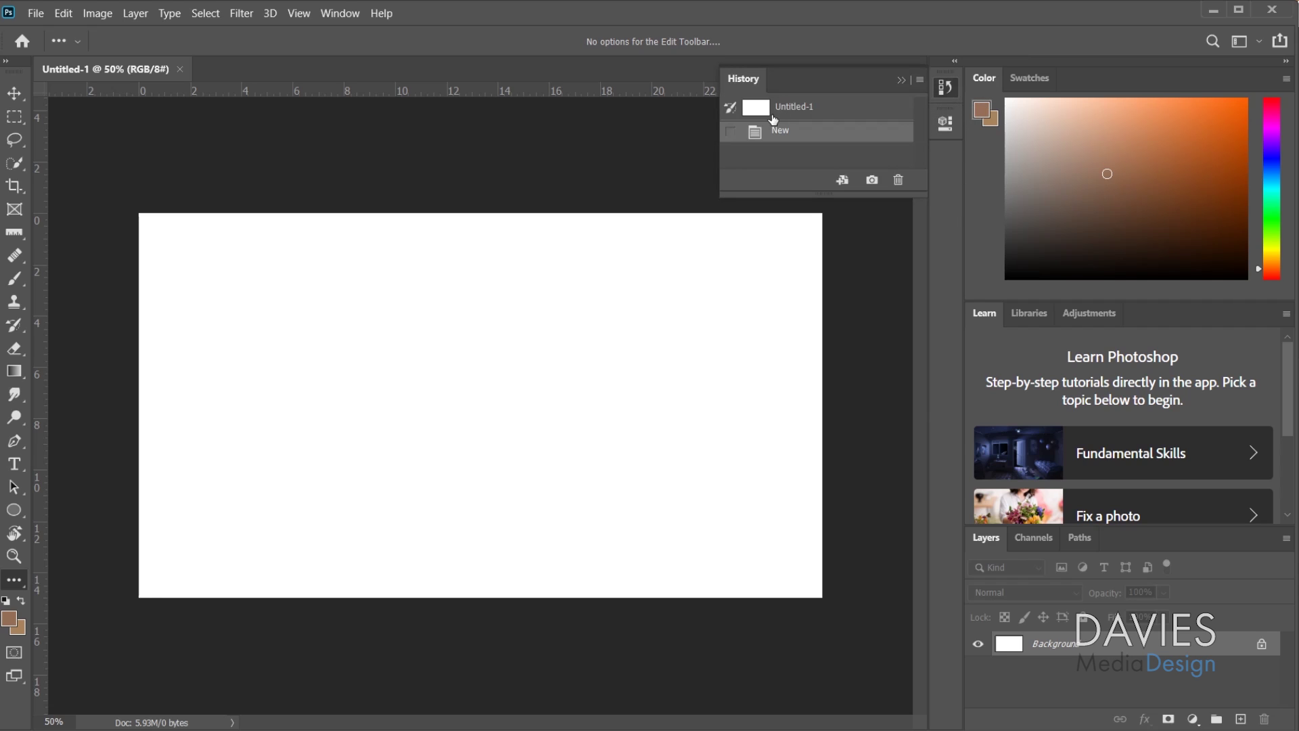
{"action": "left_click", "coordinate": [948, 126]}
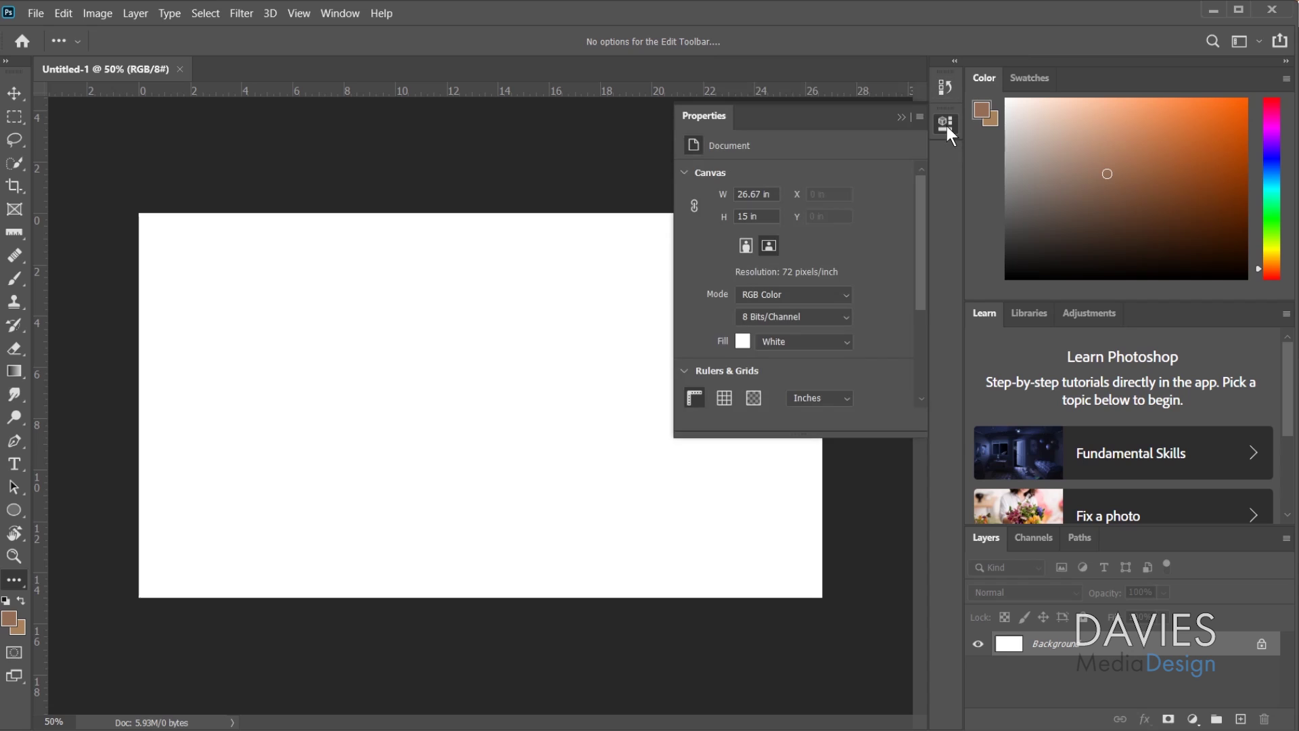
{"action": "left_click_drag", "start_coordinate": [923, 206], "coordinate": [935, 295]}
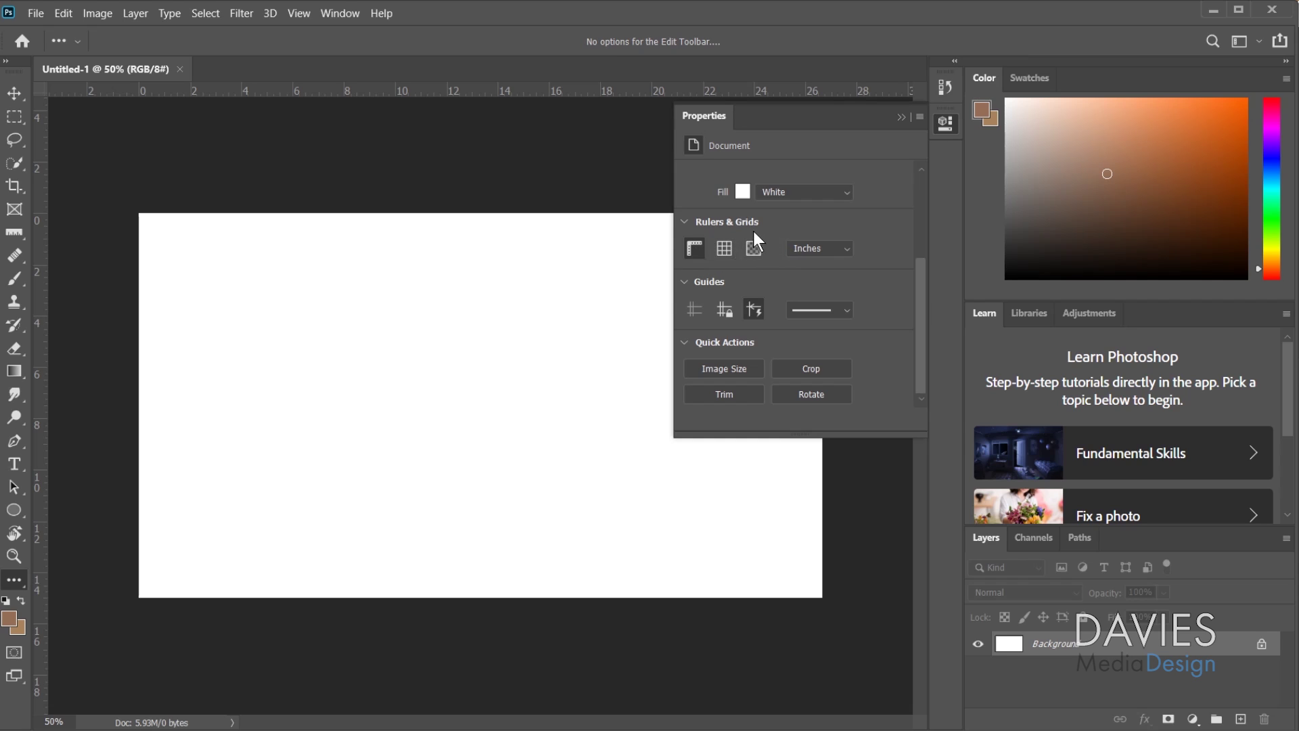
{"action": "scroll", "coordinate": [888, 380], "scroll_direction": "down", "scroll_amount": 1}
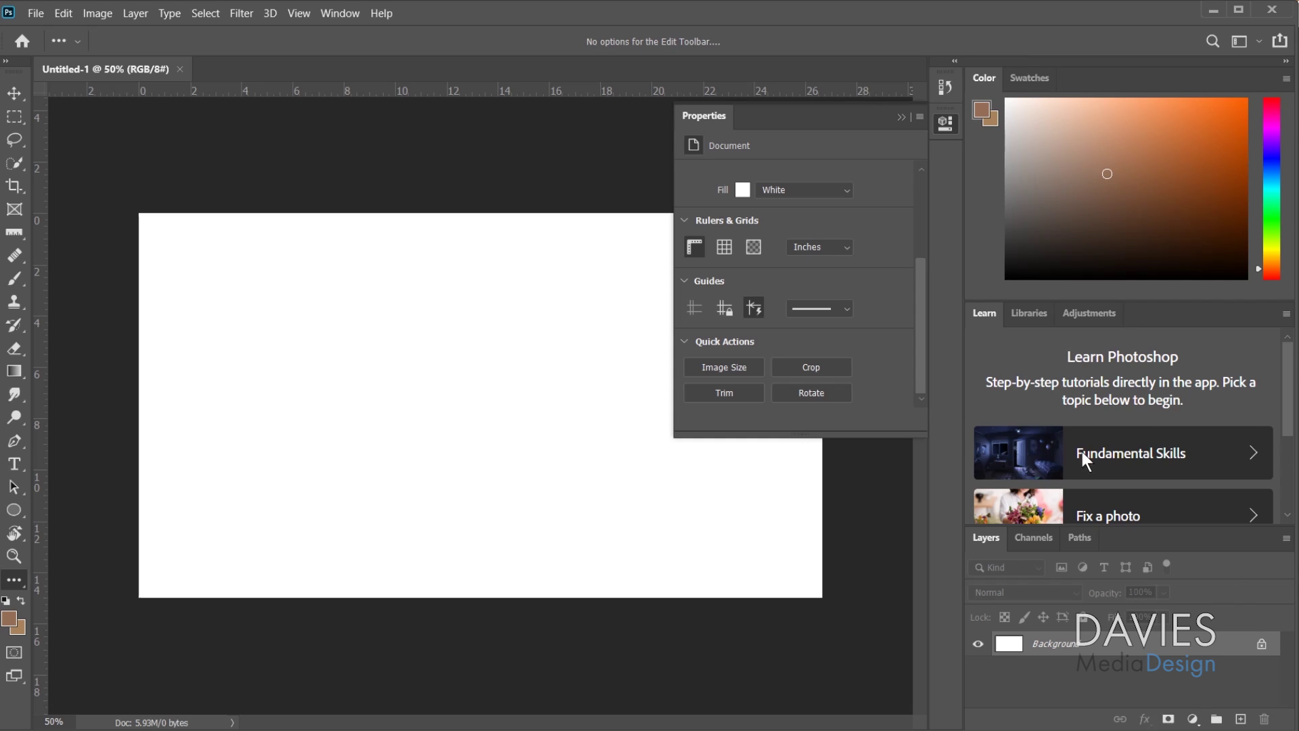
{"action": "left_click", "coordinate": [1028, 318]}
Show Photoshop's Adjustments panel, then the Channels and Paths panels
{"action": "left_click", "coordinate": [1091, 318]}
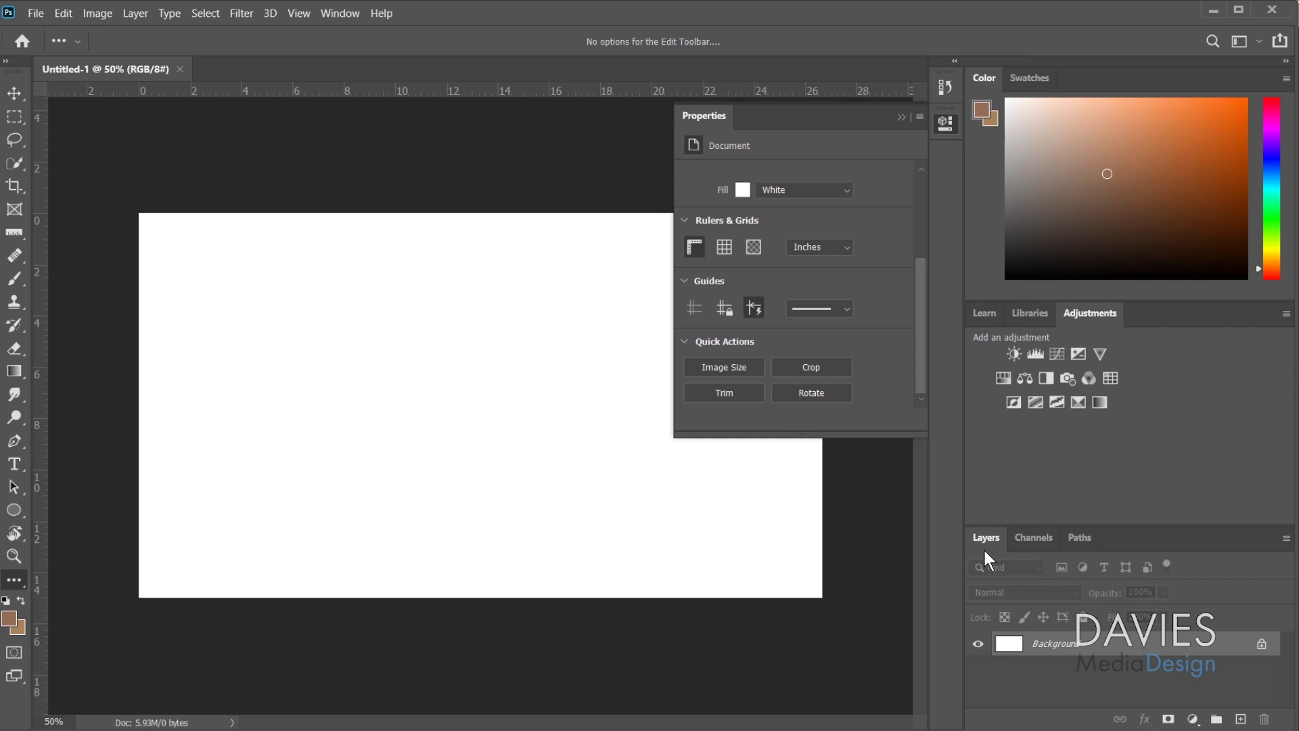
{"action": "left_click", "coordinate": [1031, 541]}
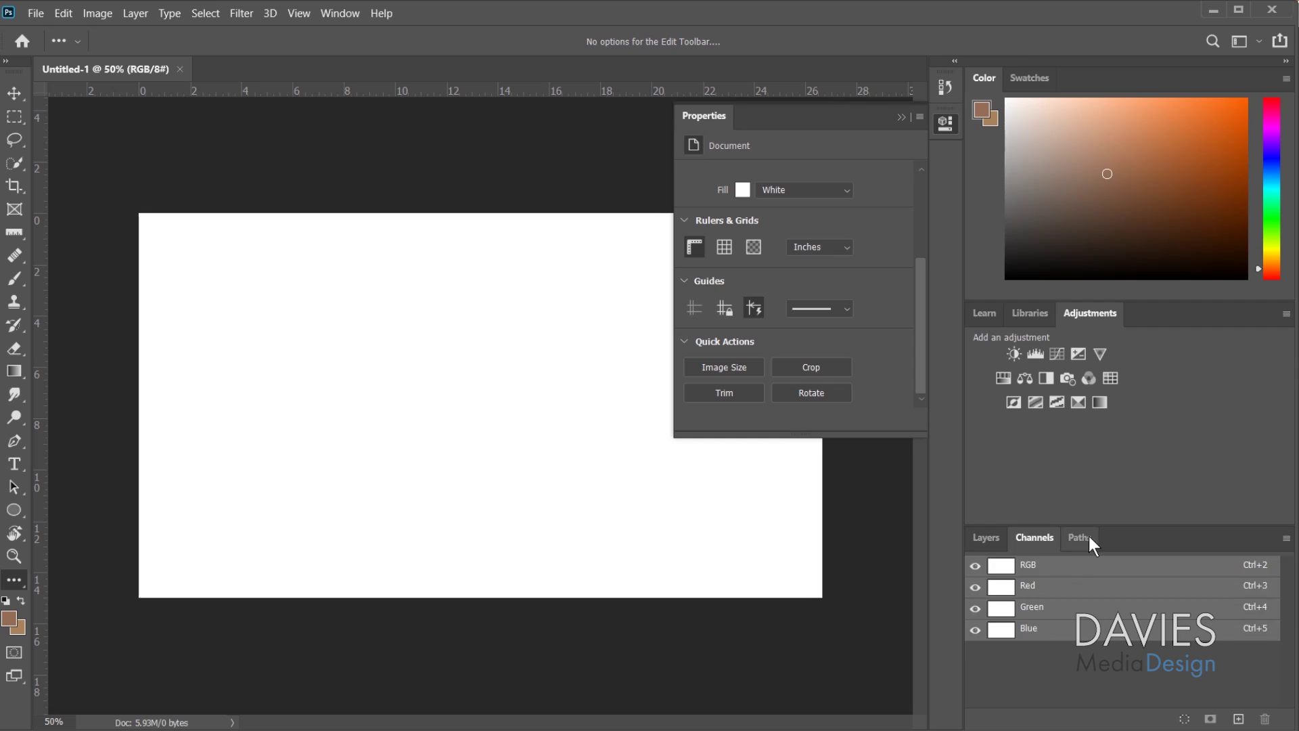
{"action": "left_click", "coordinate": [1089, 538]}
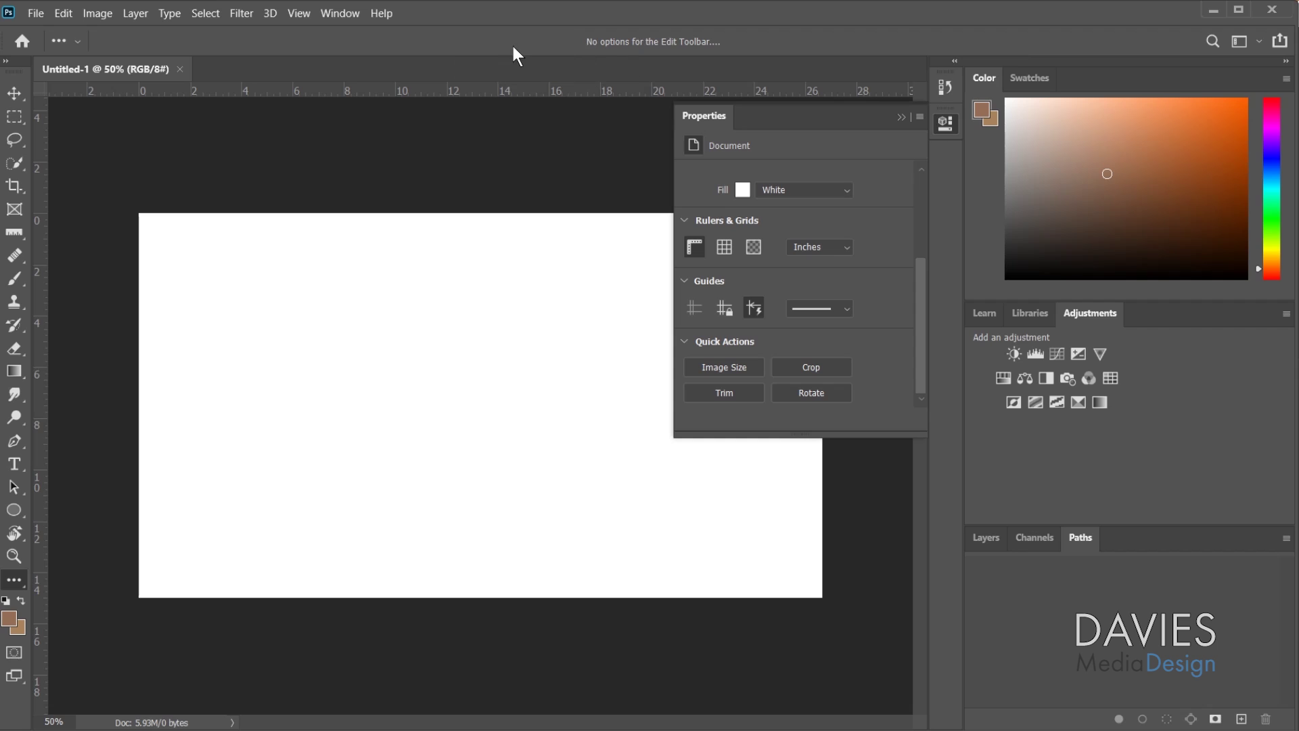
Switch to the Brush, then the Spot Healing tool, and minimize Photoshop
{"action": "left_click", "coordinate": [20, 277]}
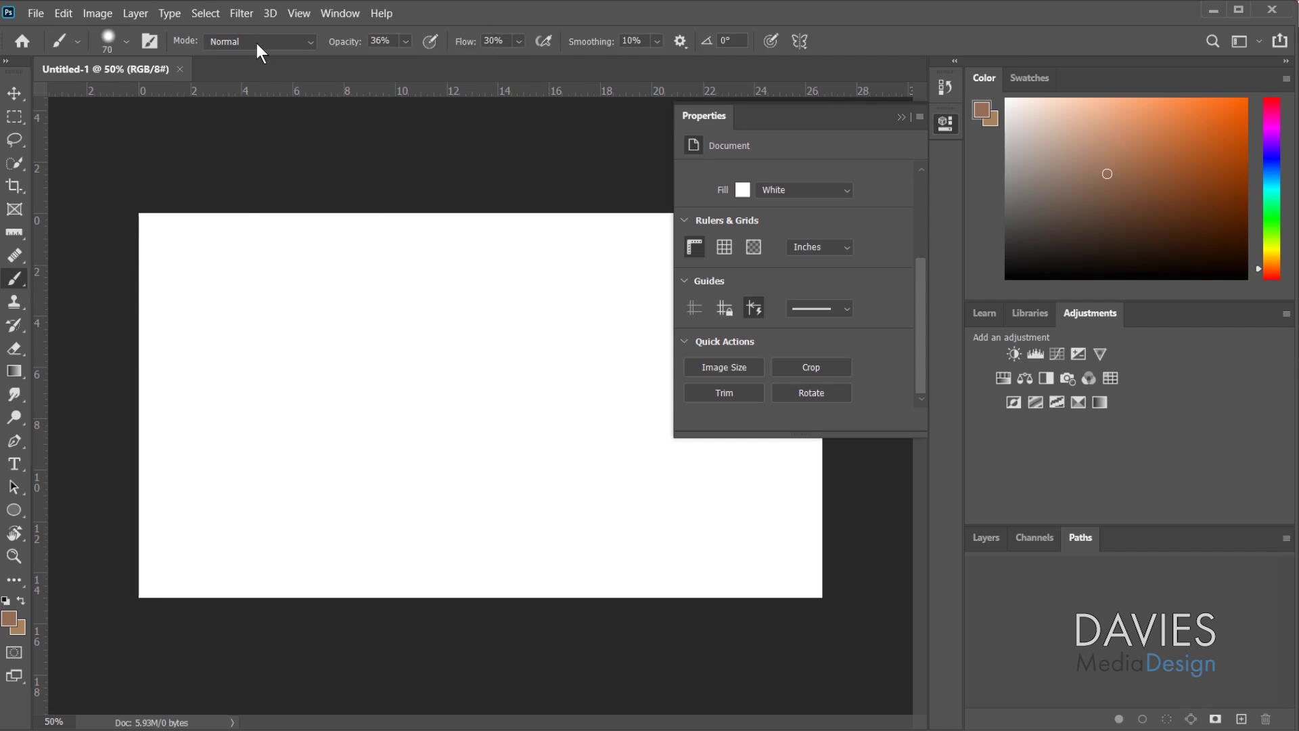
{"action": "left_click", "coordinate": [15, 255]}
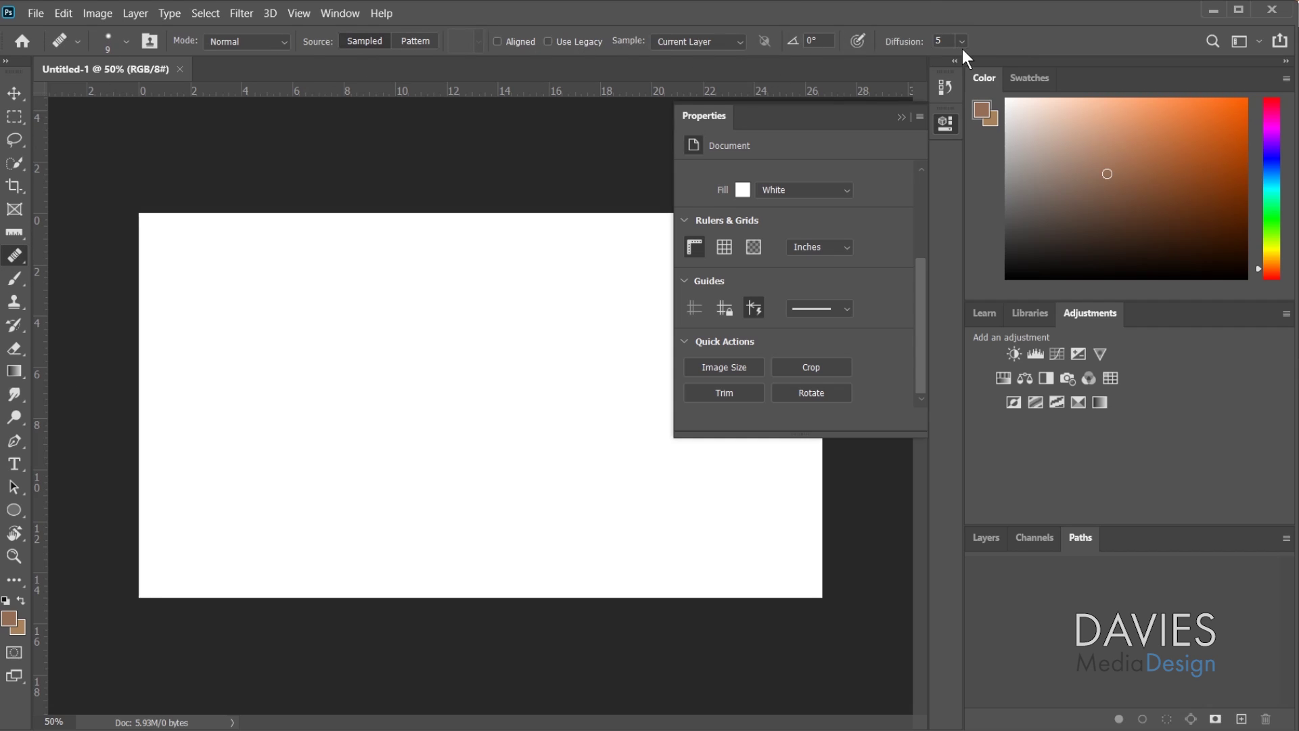
{"action": "left_click", "coordinate": [1212, 6]}
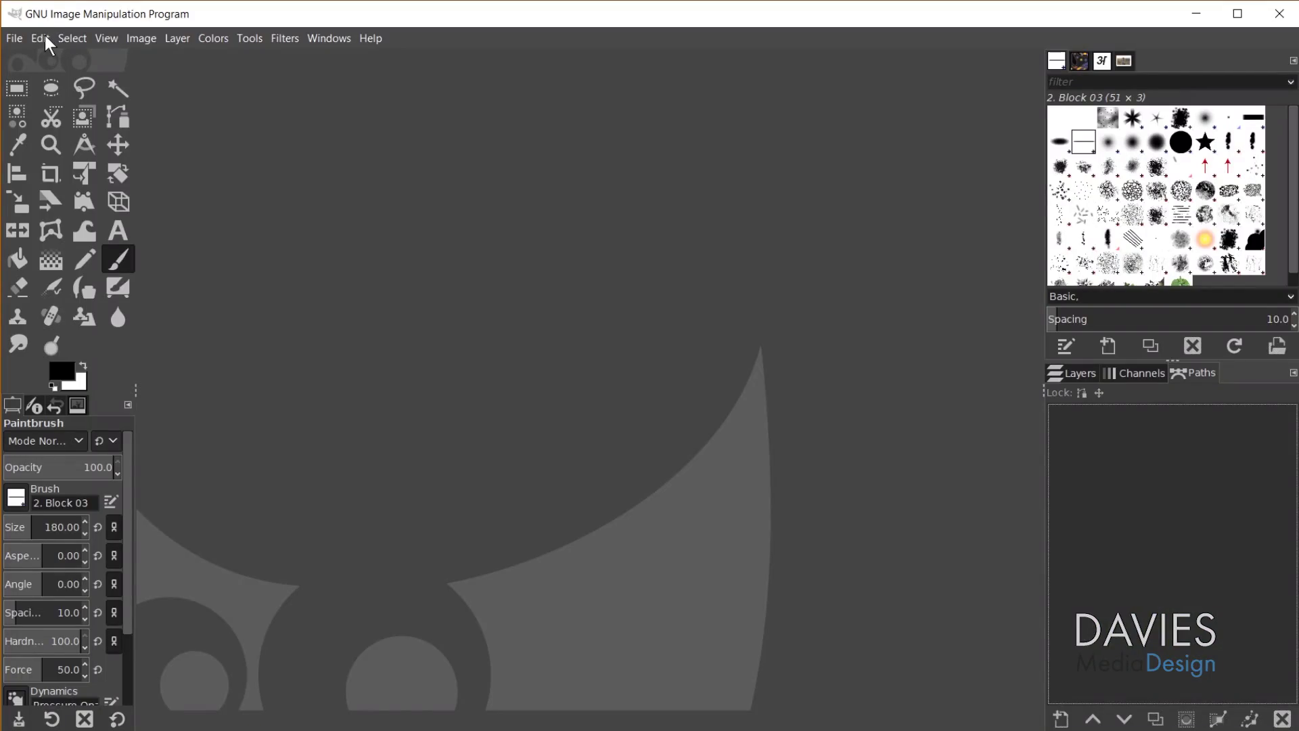
Open GIMP Preferences and go to the Interface Icon Theme page
{"action": "left_click", "coordinate": [44, 35]}
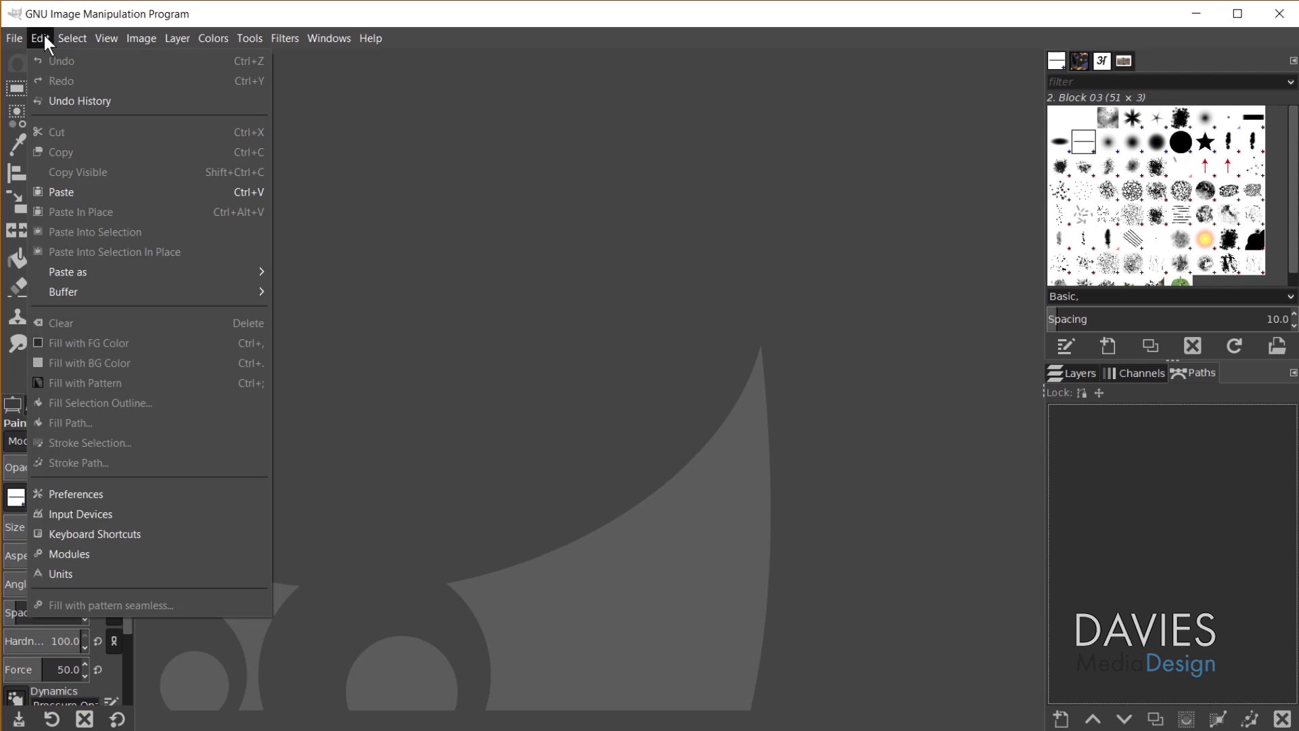
{"action": "left_click", "coordinate": [87, 493]}
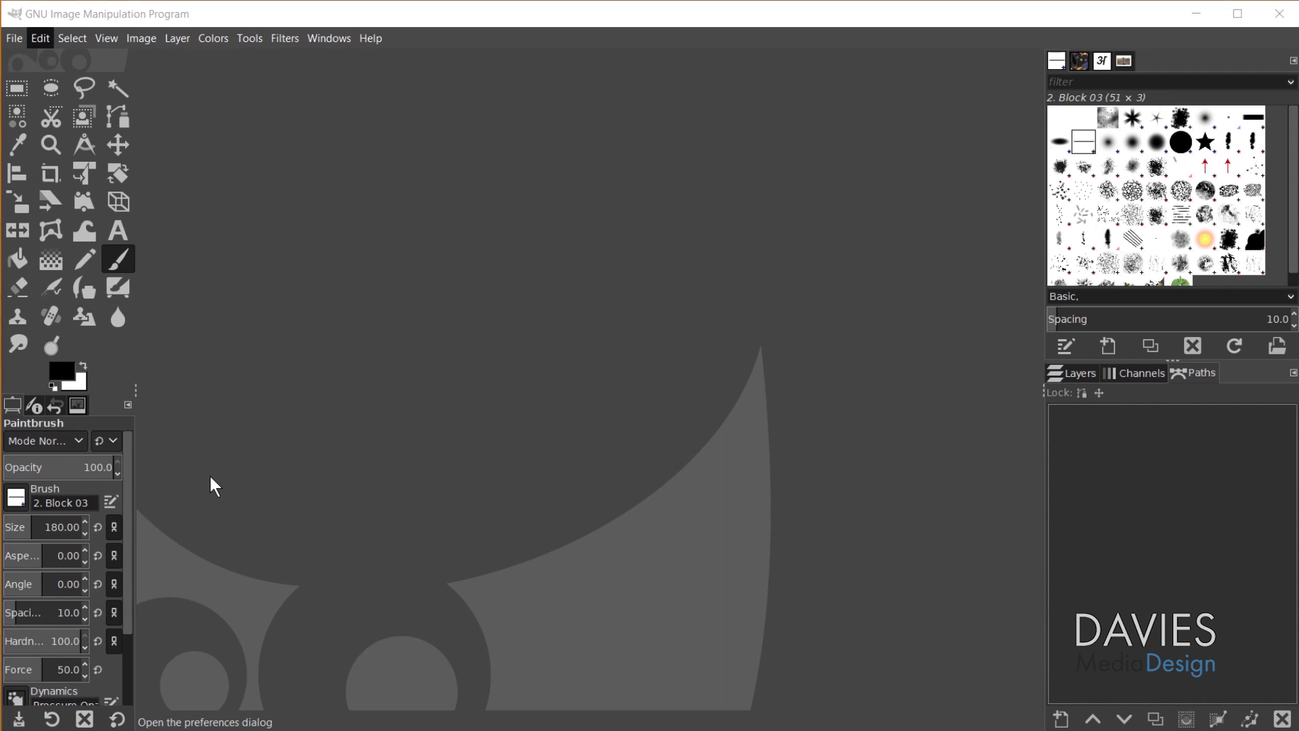
{"action": "left_click_drag", "start_coordinate": [220, 237], "coordinate": [510, 99]}
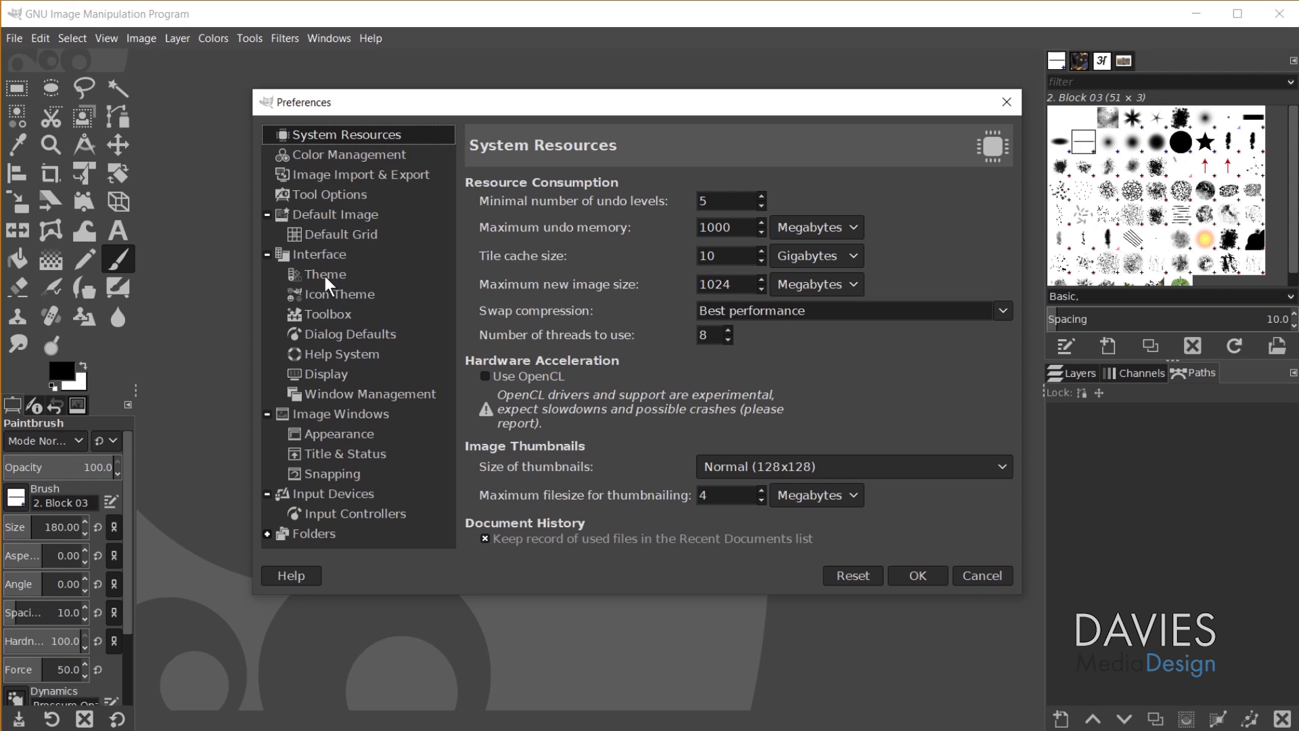
{"action": "left_click", "coordinate": [325, 275]}
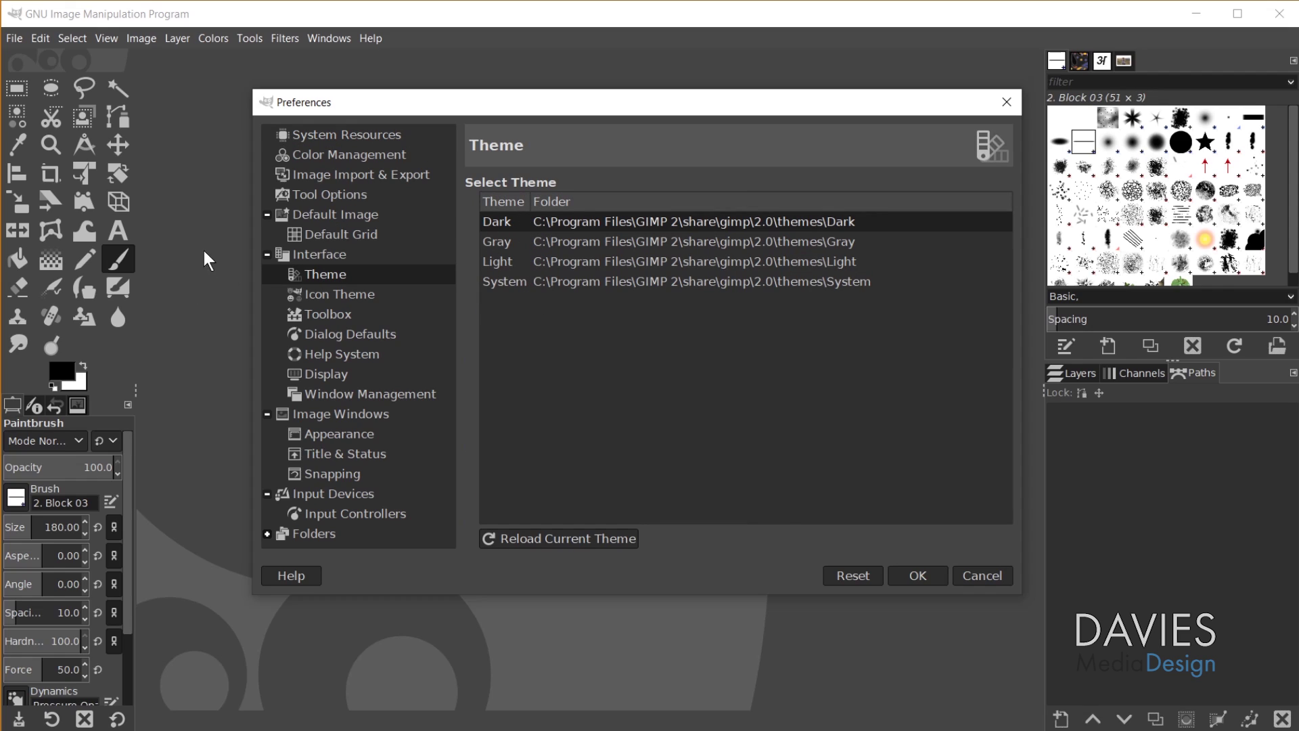
{"action": "left_click", "coordinate": [350, 294]}
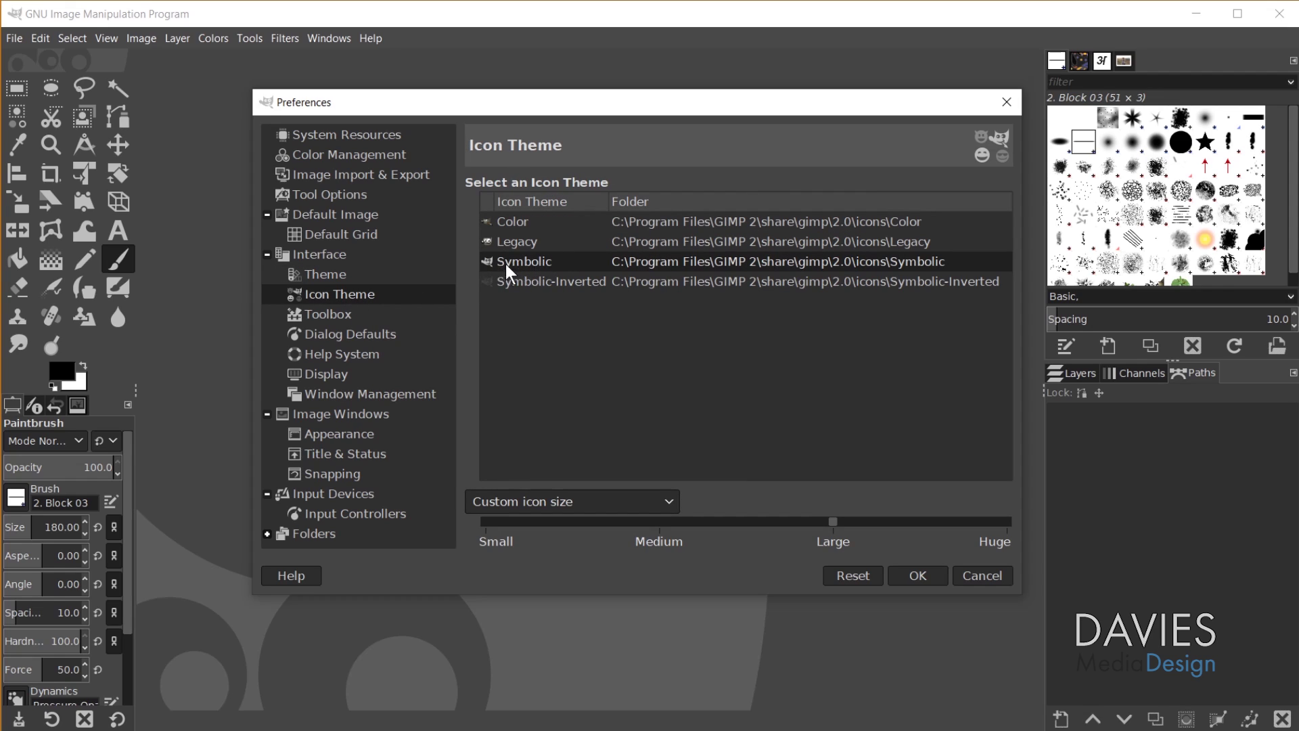
Keep the Symbolic icon theme and set the custom icon size to Medium
{"action": "left_click", "coordinate": [521, 222]}
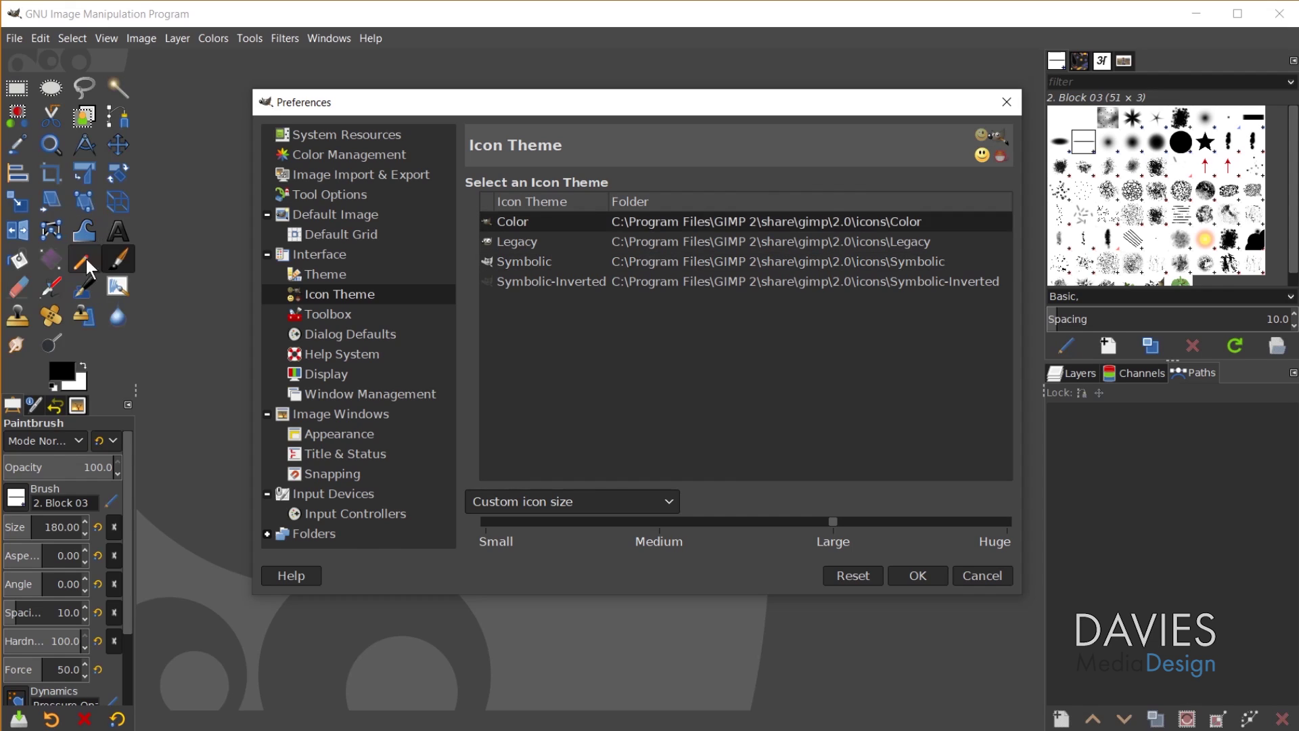
{"action": "left_click", "coordinate": [543, 261]}
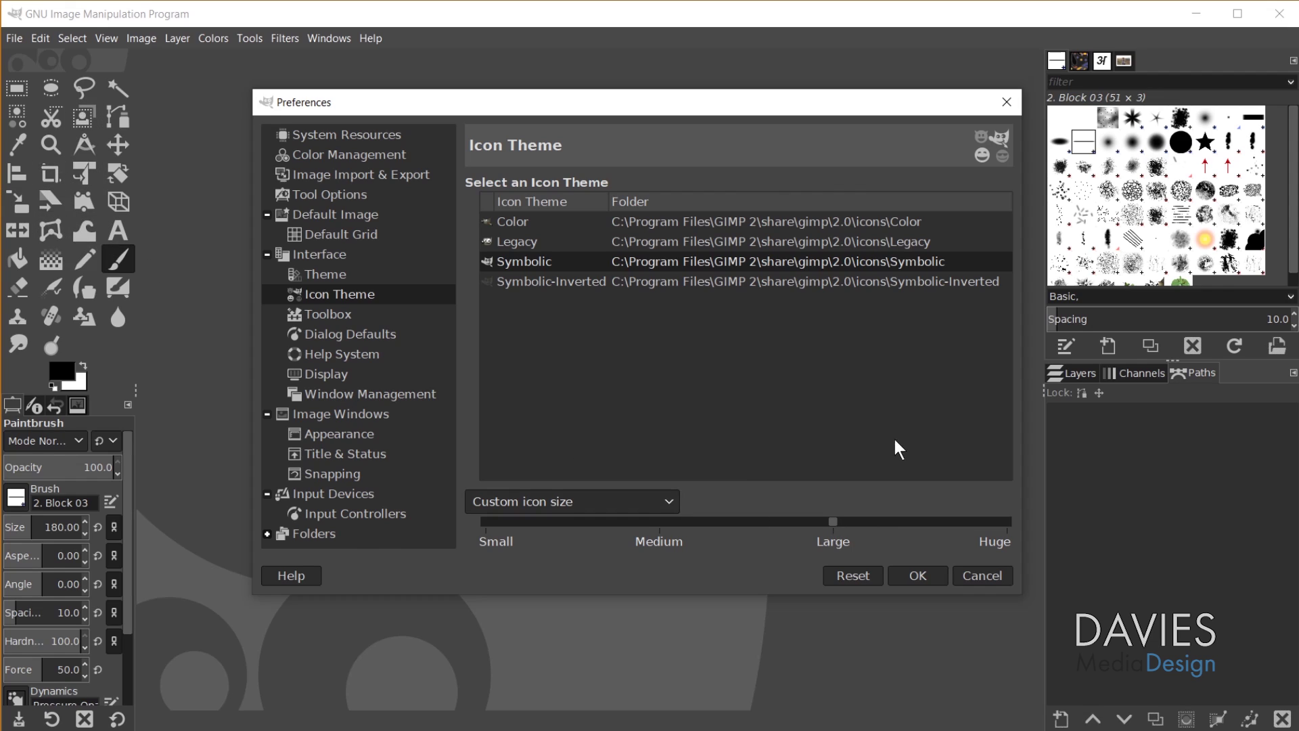
{"action": "left_click_drag", "start_coordinate": [833, 522], "coordinate": [678, 521]}
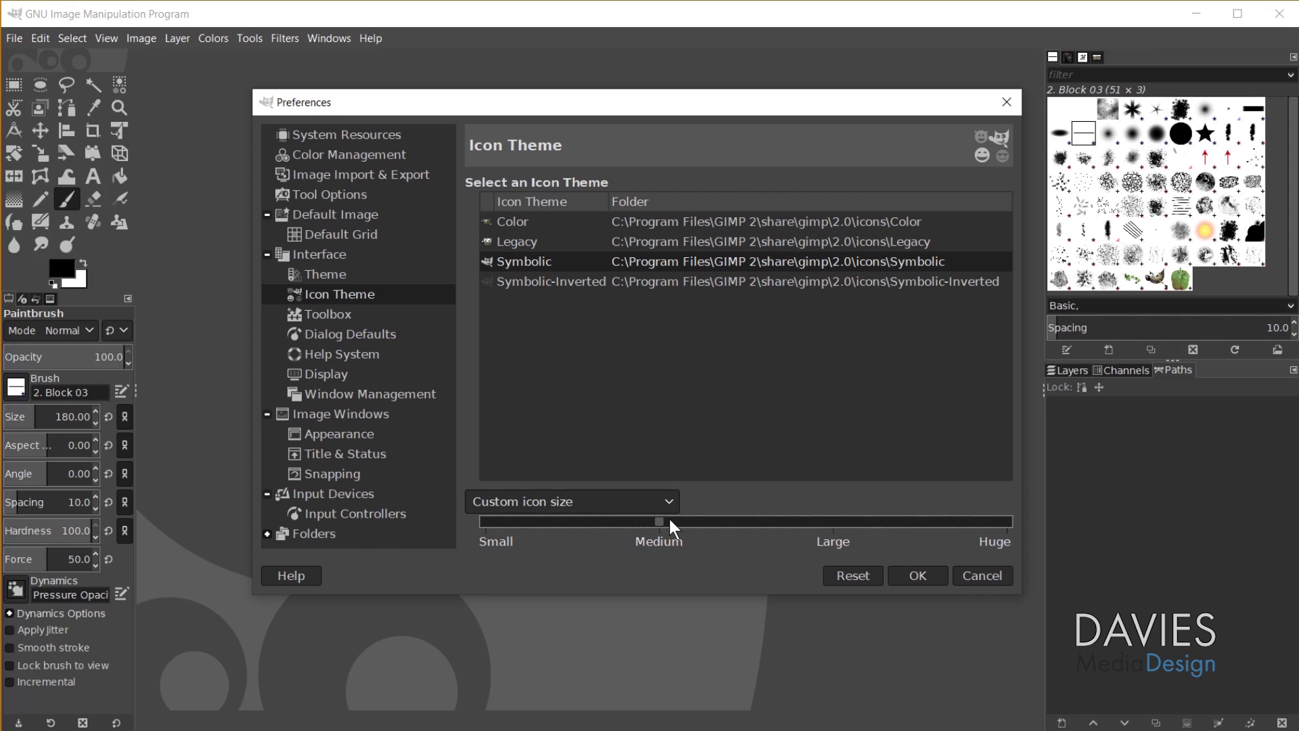
{"action": "left_click_drag", "start_coordinate": [660, 521], "coordinate": [494, 530]}
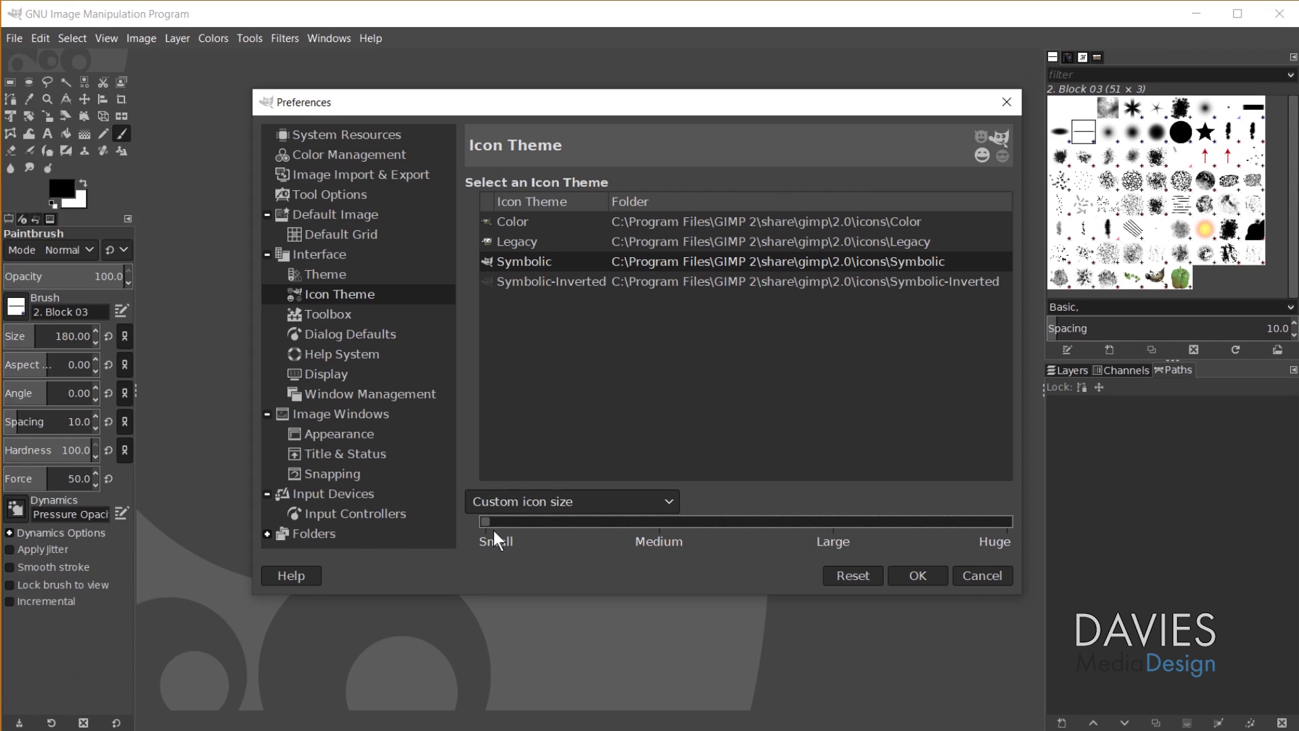
{"action": "left_click_drag", "start_coordinate": [485, 521], "coordinate": [660, 521]}
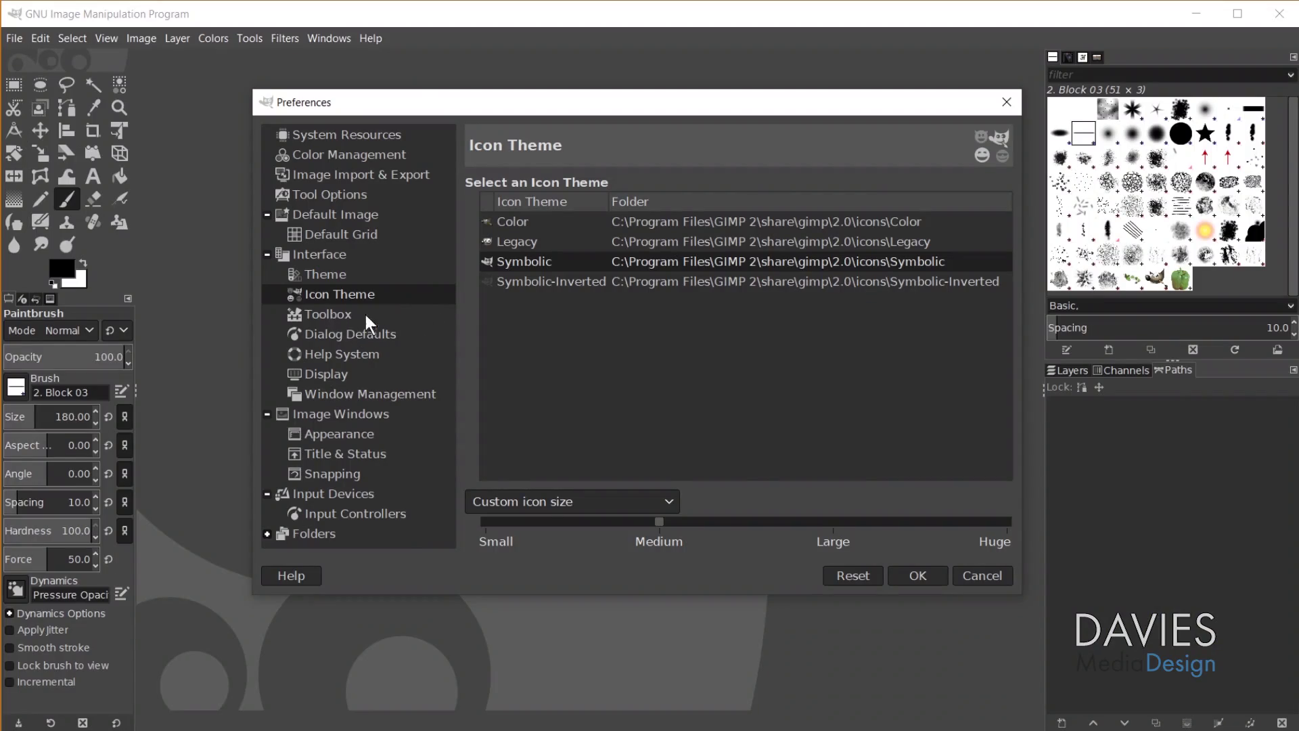
Show Brightness-Contrast, Threshold, Levels and Curves in the toolbox, then confirm with OK
{"action": "left_click", "coordinate": [335, 317]}
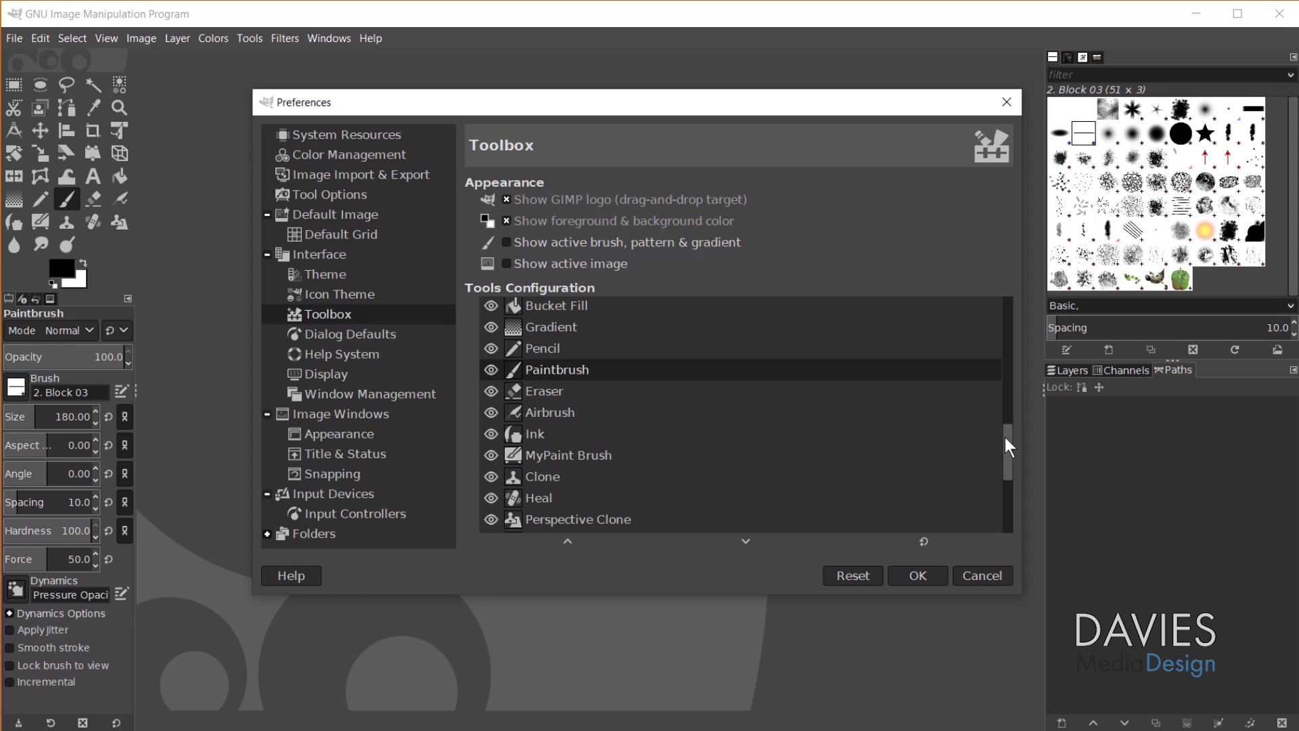
{"action": "left_click_drag", "start_coordinate": [1006, 439], "coordinate": [992, 494]}
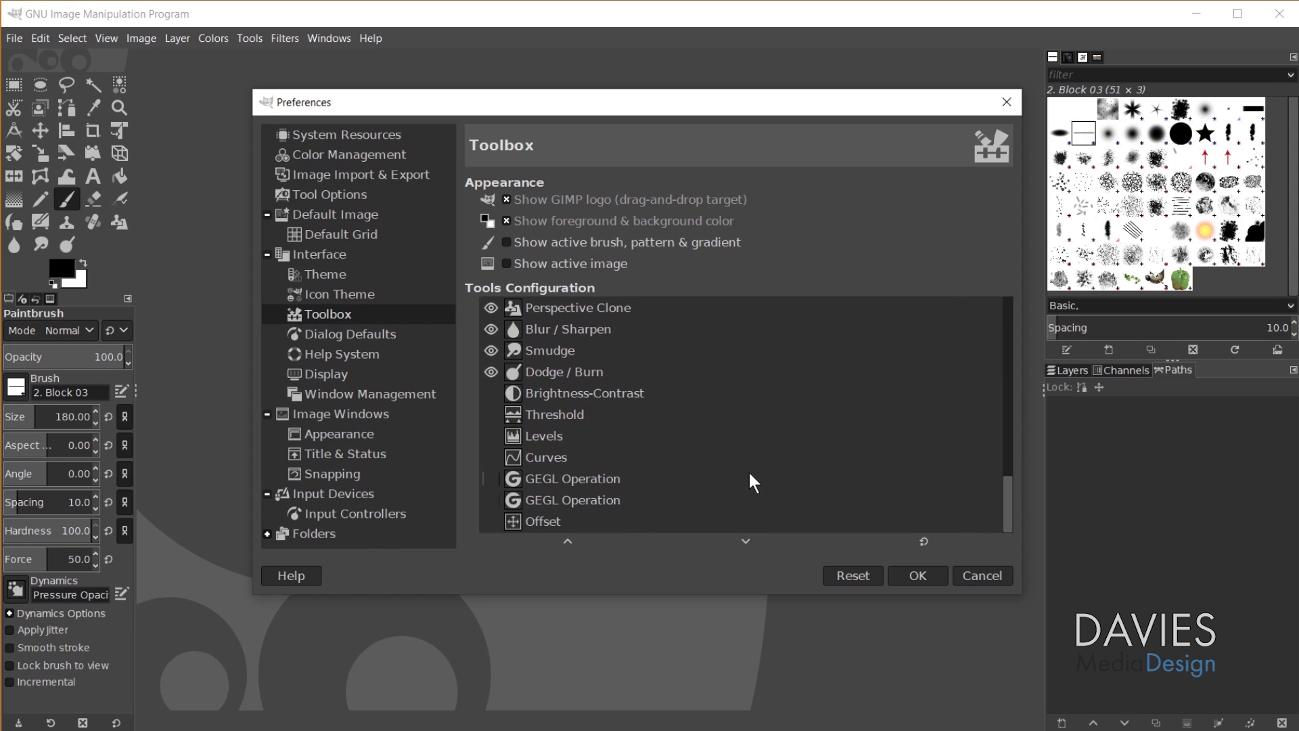
{"action": "left_click", "coordinate": [491, 394]}
{"action": "left_click", "coordinate": [491, 415]}
{"action": "left_click", "coordinate": [492, 435]}
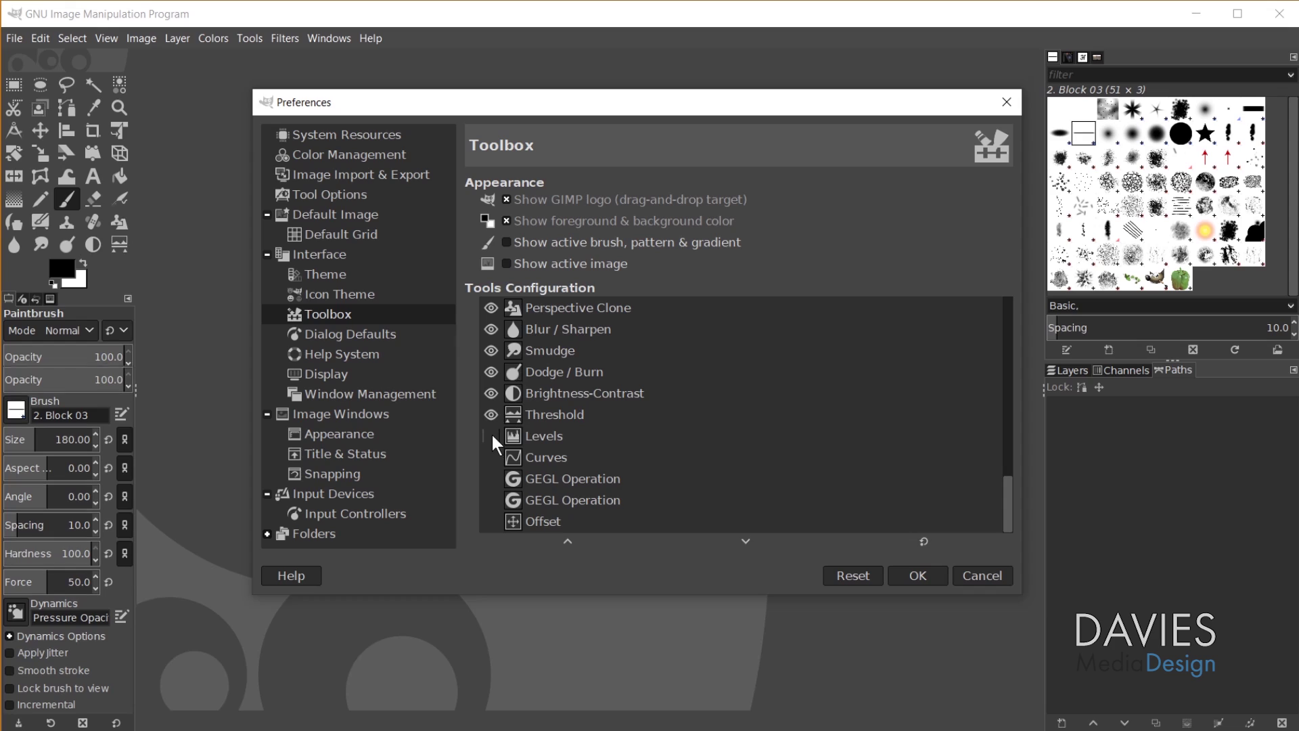
{"action": "left_click", "coordinate": [490, 458]}
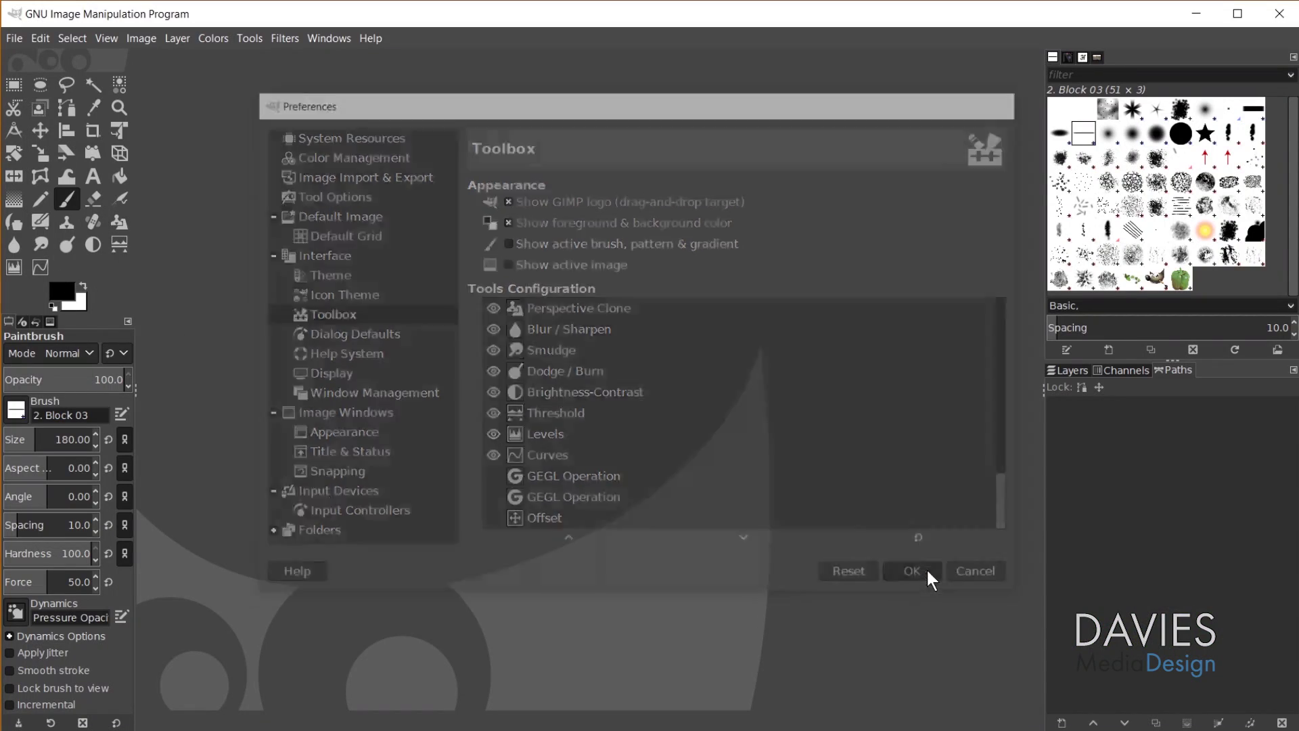
{"action": "left_click", "coordinate": [925, 569]}
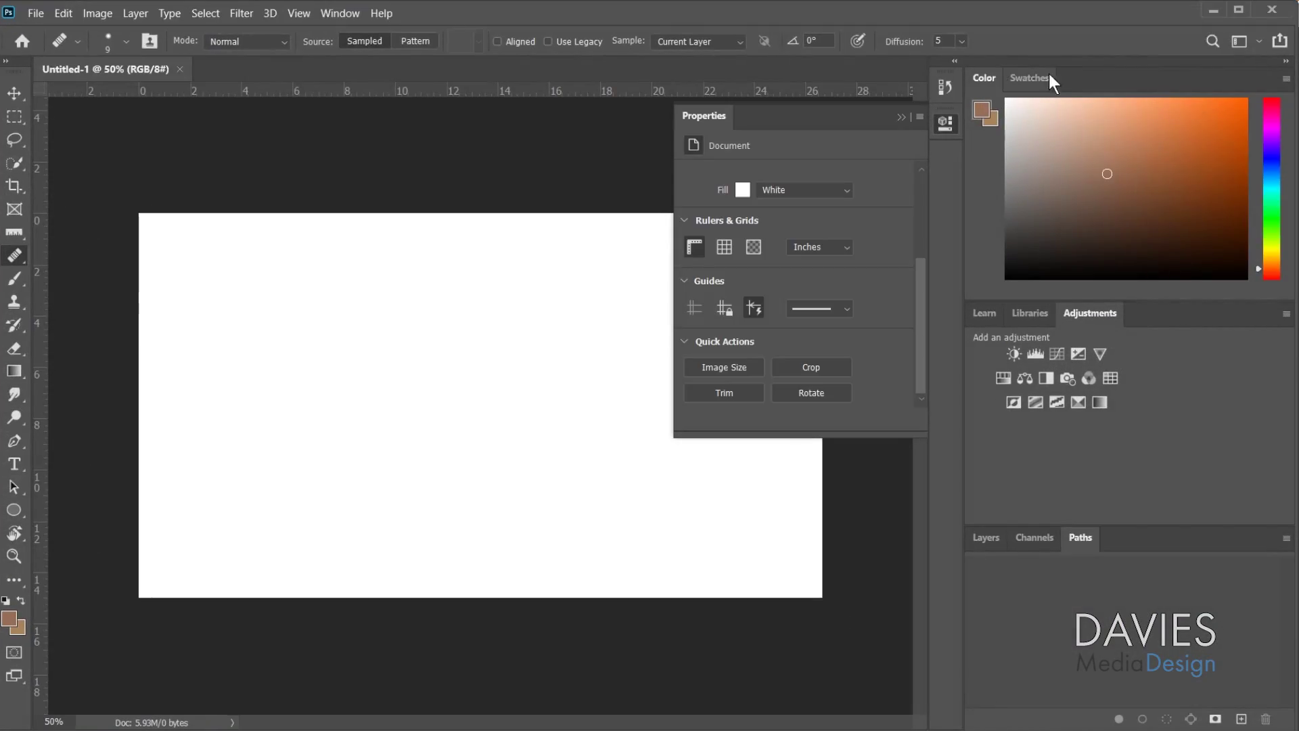
Minimize the Photoshop window to bring GIMP back to the front
{"action": "left_click", "coordinate": [1213, 12]}
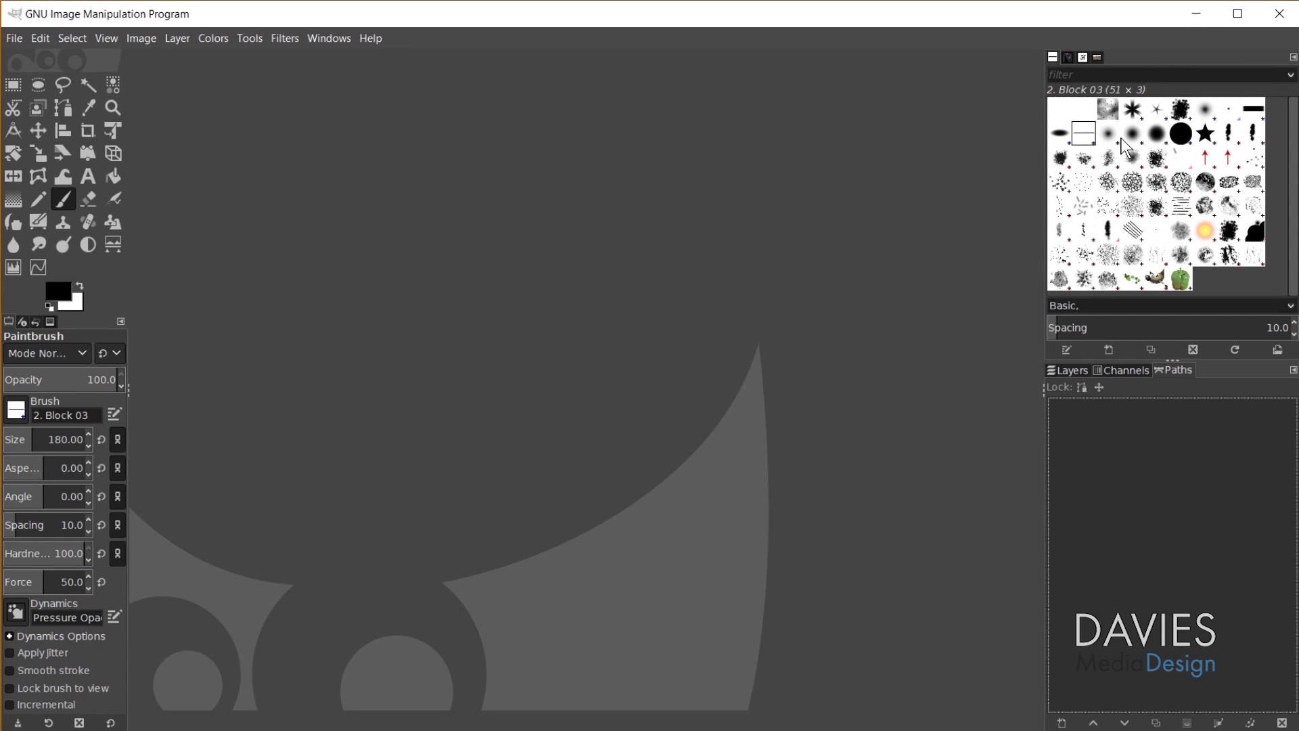
Look through the Patterns, Fonts and Document History tabs, then close Document History and Fonts
{"action": "left_click", "coordinate": [1068, 58]}
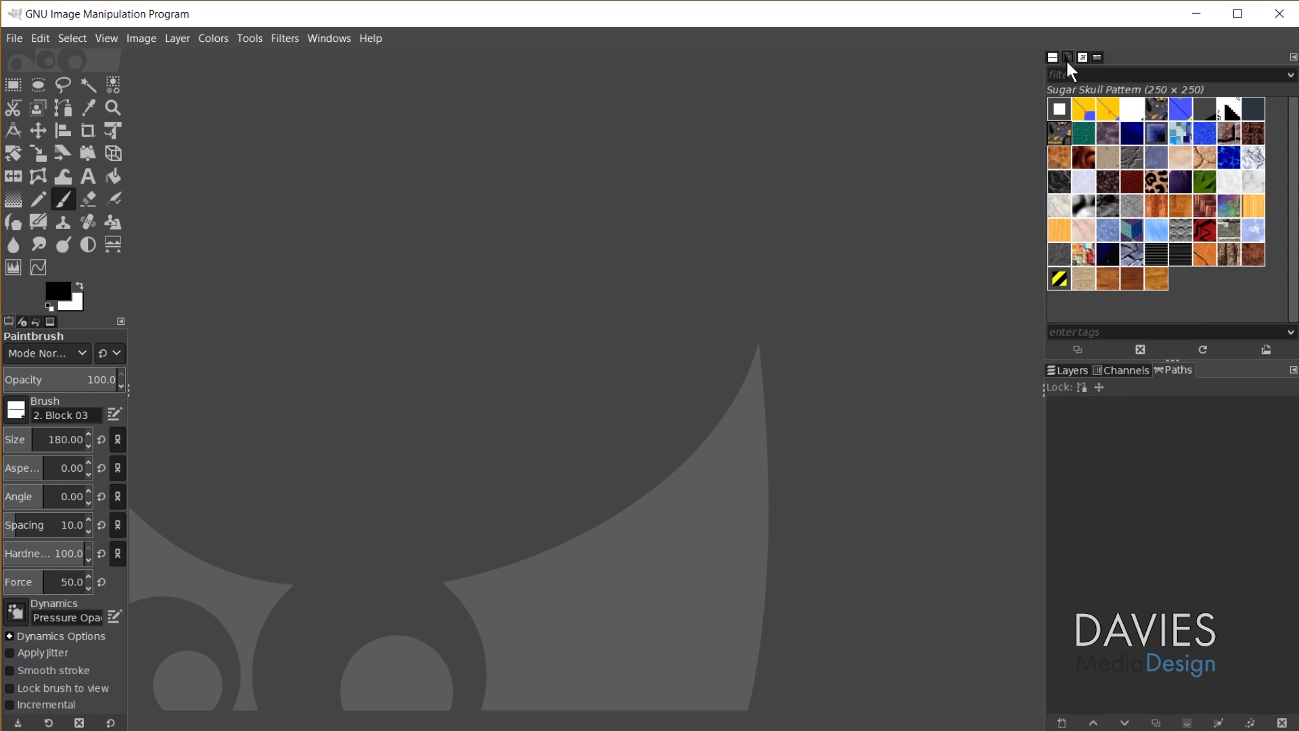
{"action": "left_click", "coordinate": [1083, 58]}
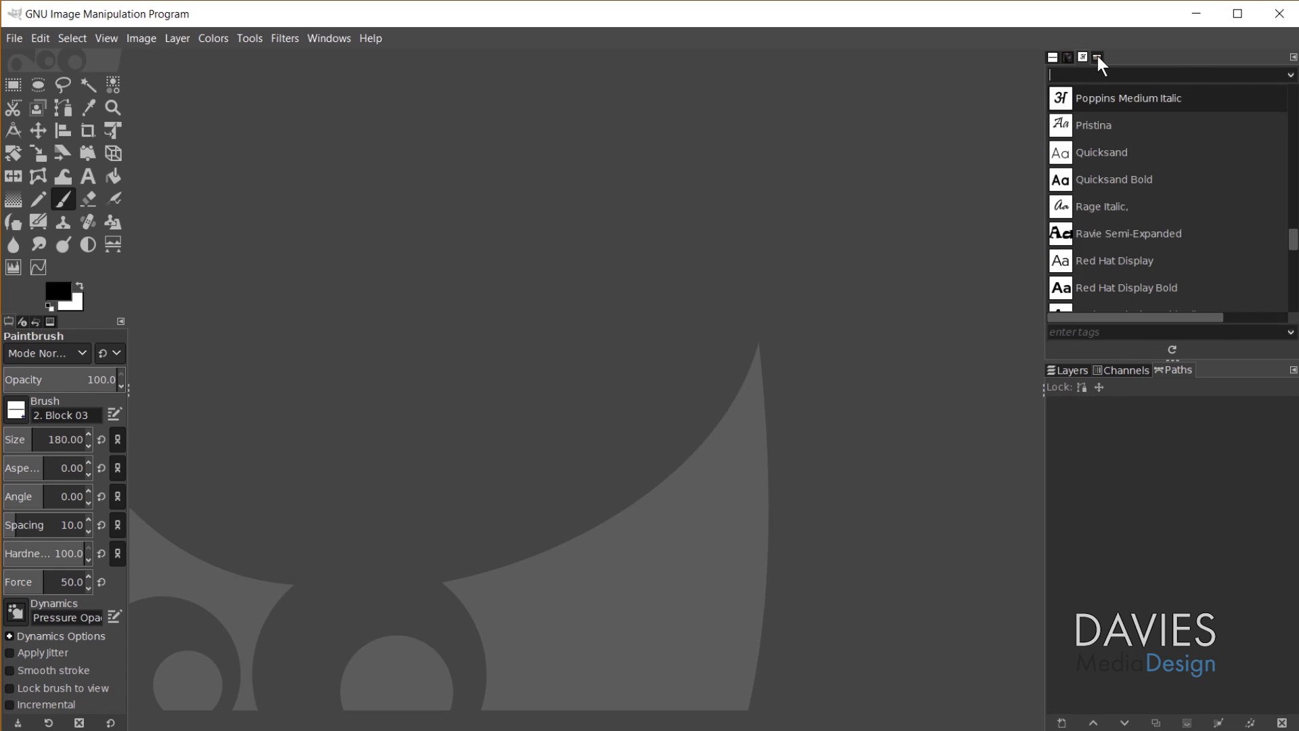
{"action": "left_click", "coordinate": [1098, 58]}
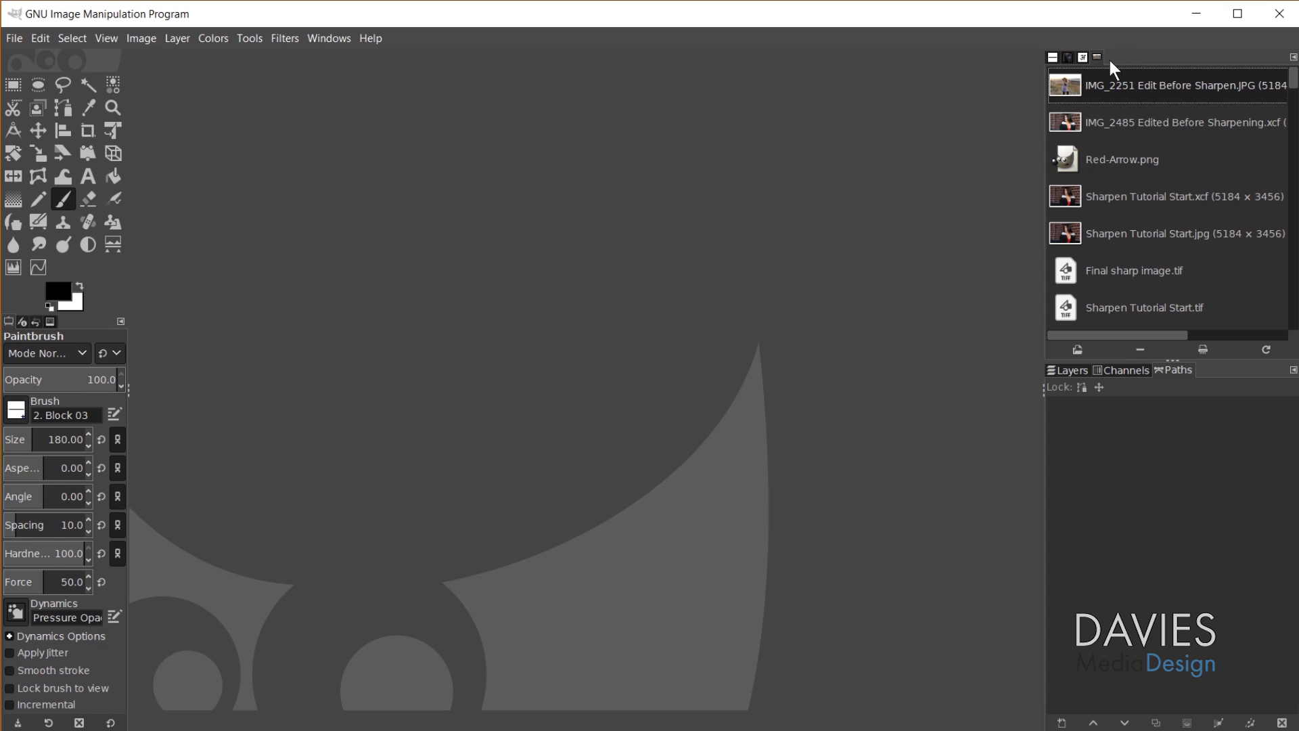
{"action": "left_click", "coordinate": [1291, 58]}
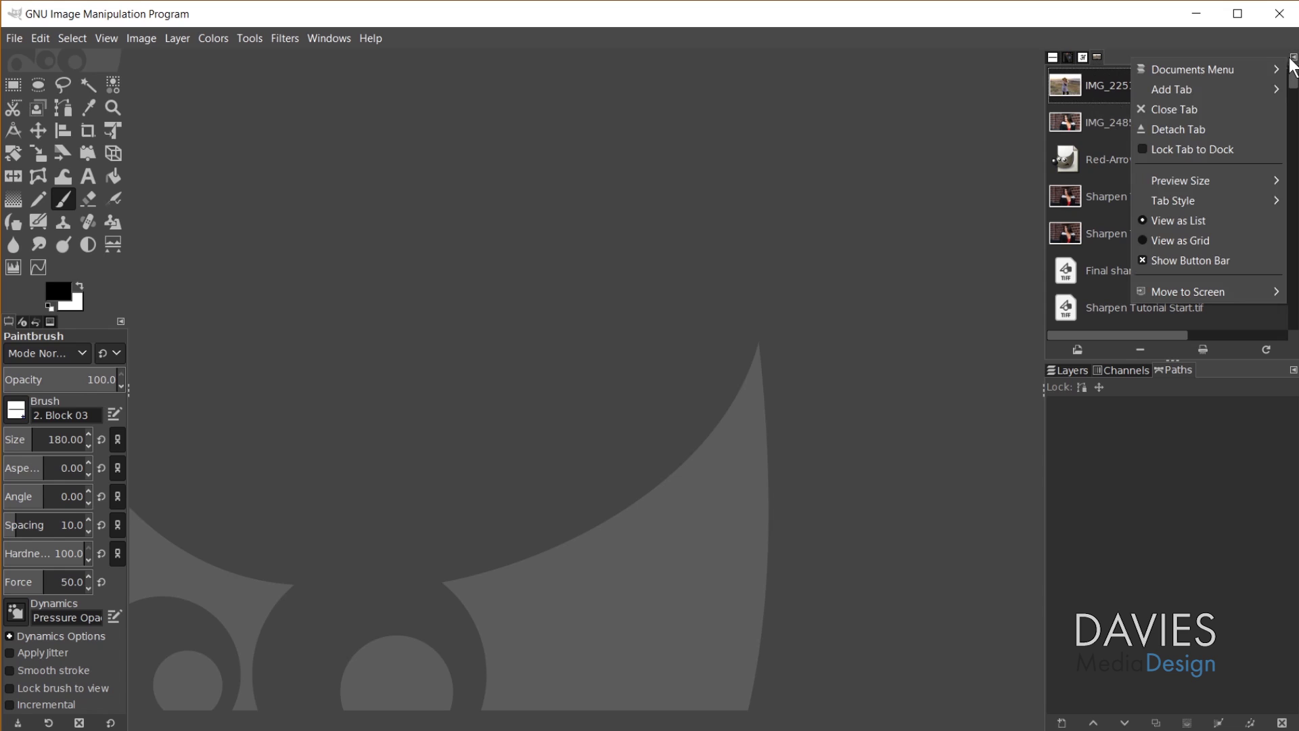
{"action": "left_click", "coordinate": [1249, 108]}
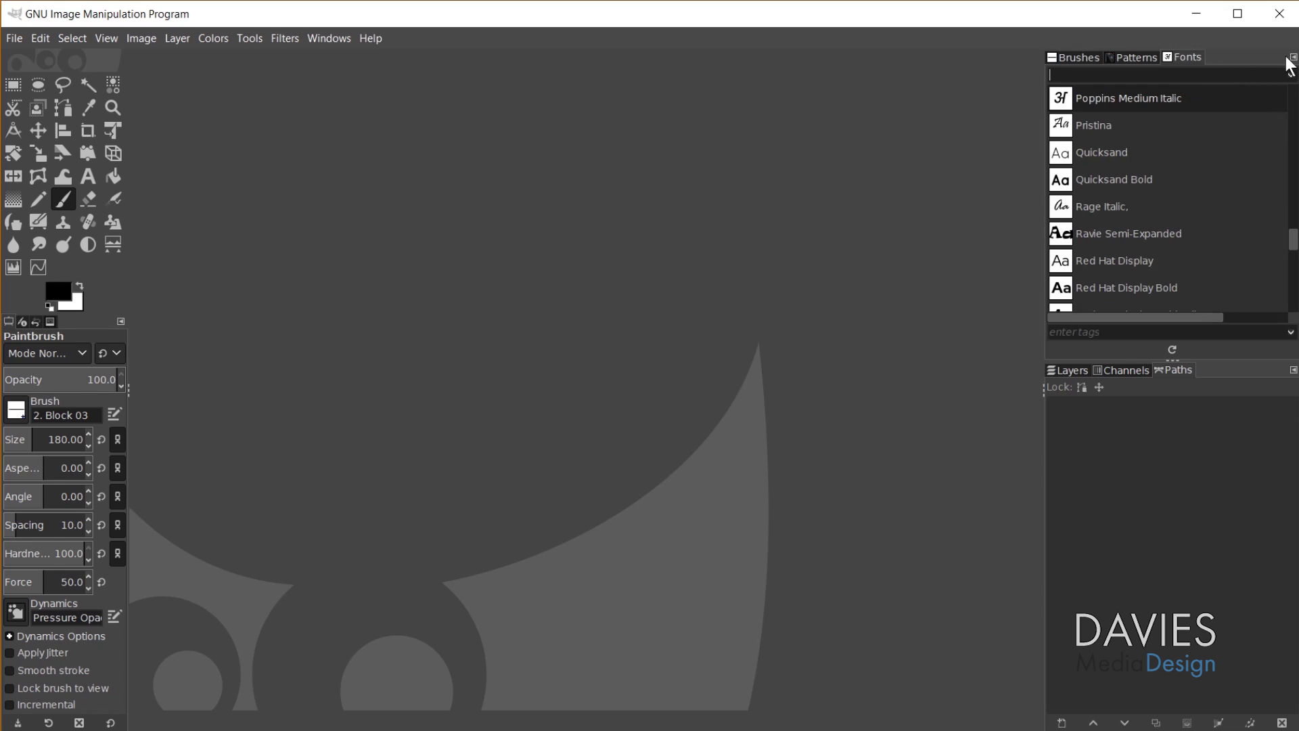
{"action": "left_click", "coordinate": [1291, 59]}
{"action": "left_click", "coordinate": [1237, 108]}
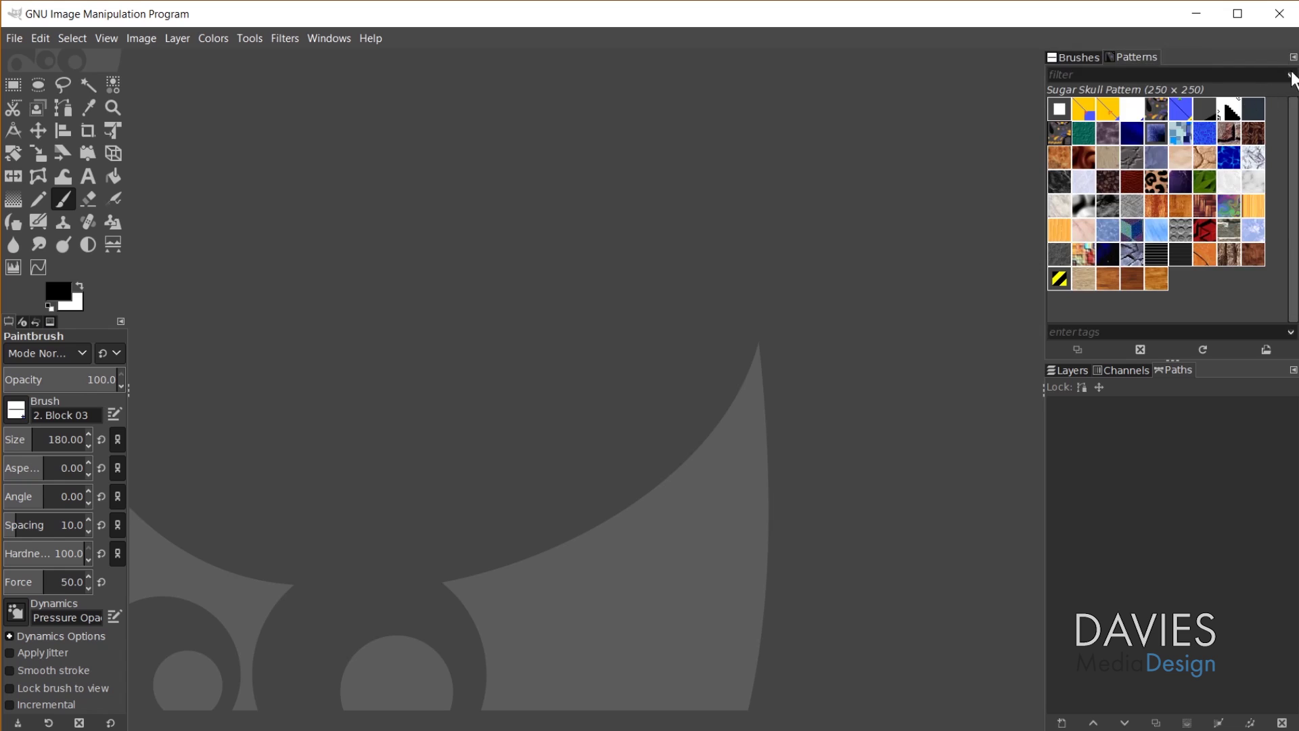
Close the Patterns and Brushes tabs, leaving Layers, Channels and Paths
{"action": "left_click", "coordinate": [1292, 59]}
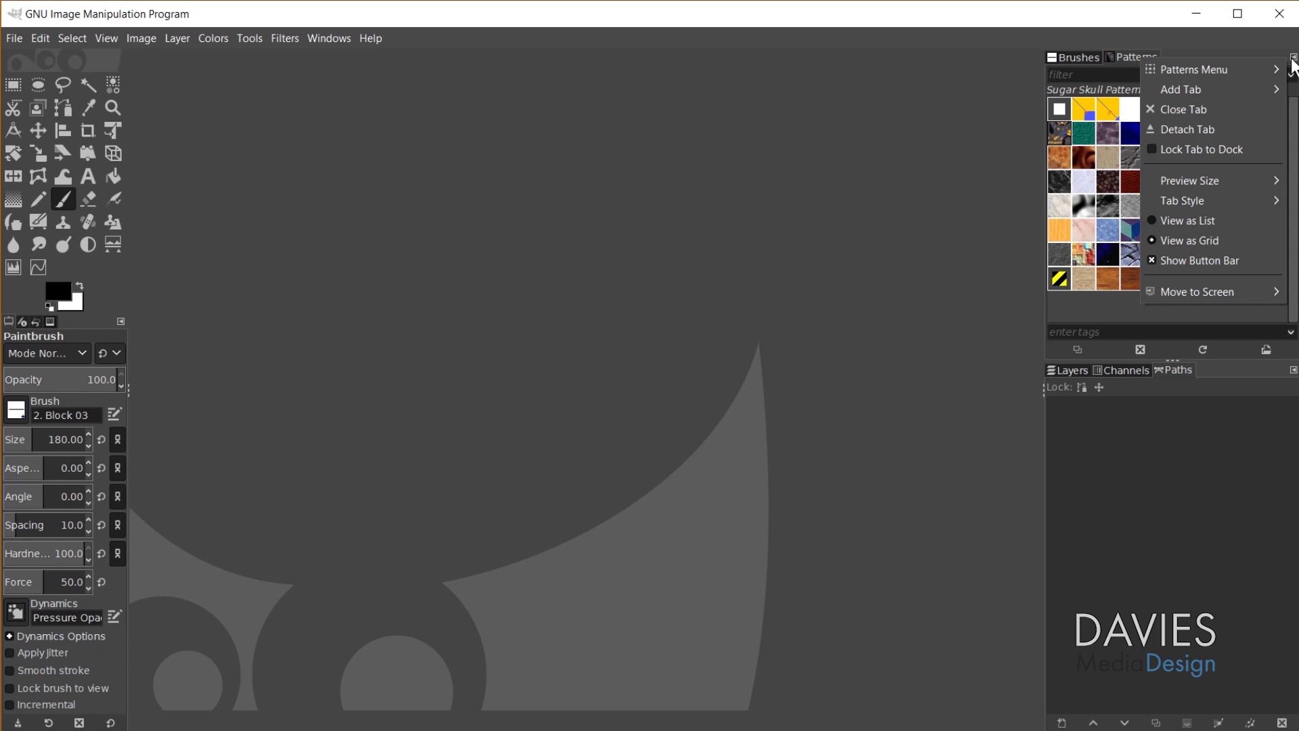
{"action": "left_click", "coordinate": [1236, 109]}
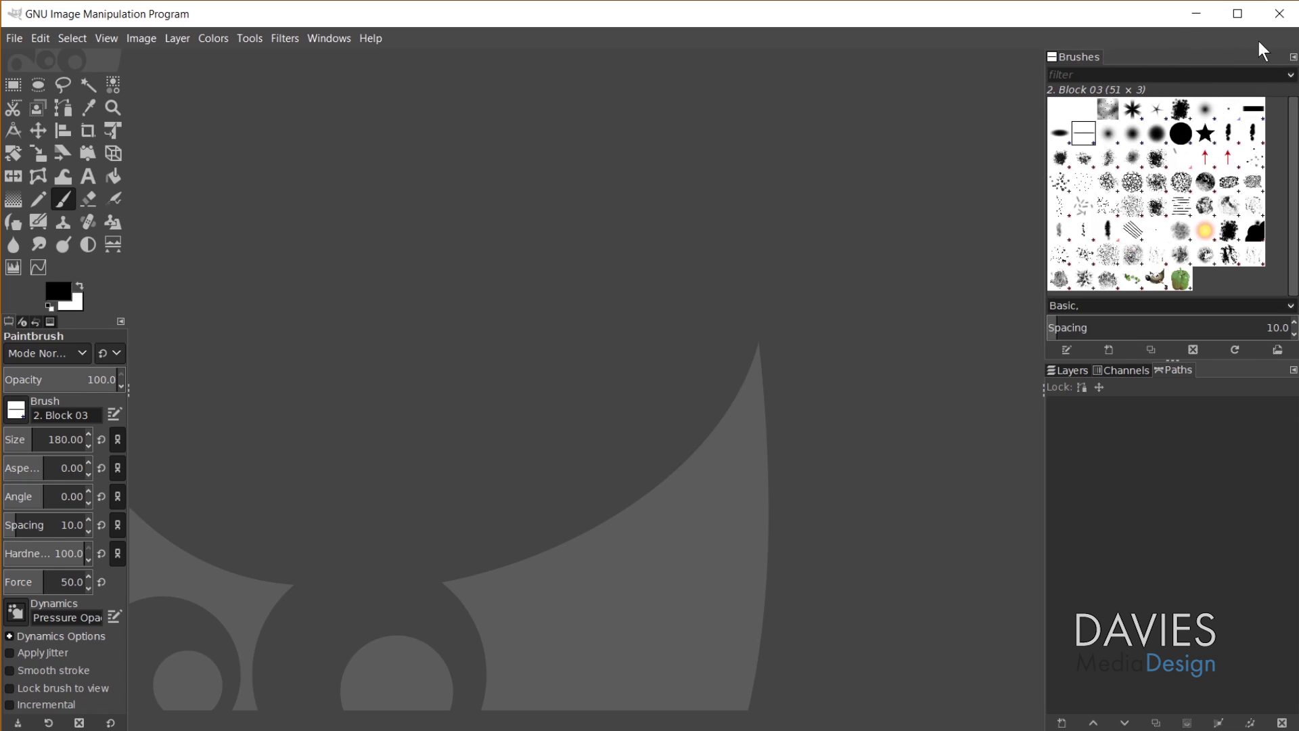
{"action": "left_click", "coordinate": [1293, 58]}
{"action": "left_click", "coordinate": [1254, 113]}
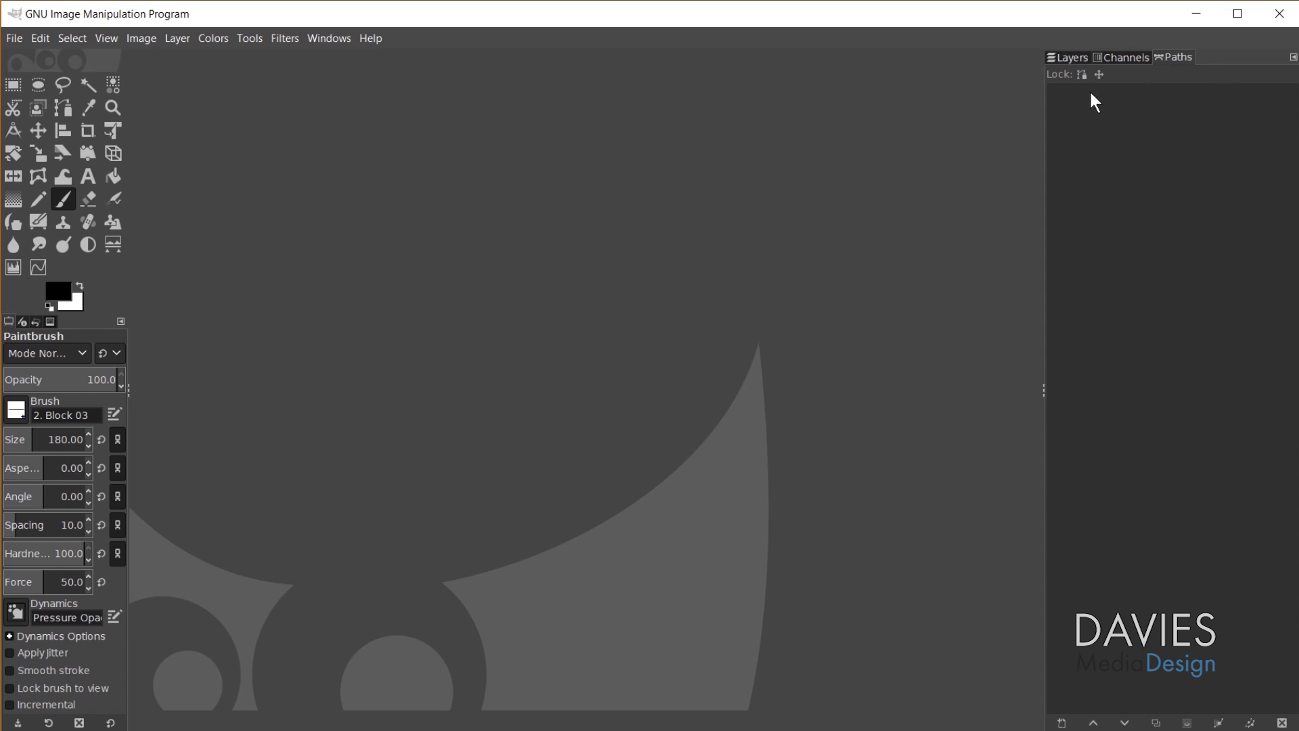
{"action": "left_click", "coordinate": [1293, 58]}
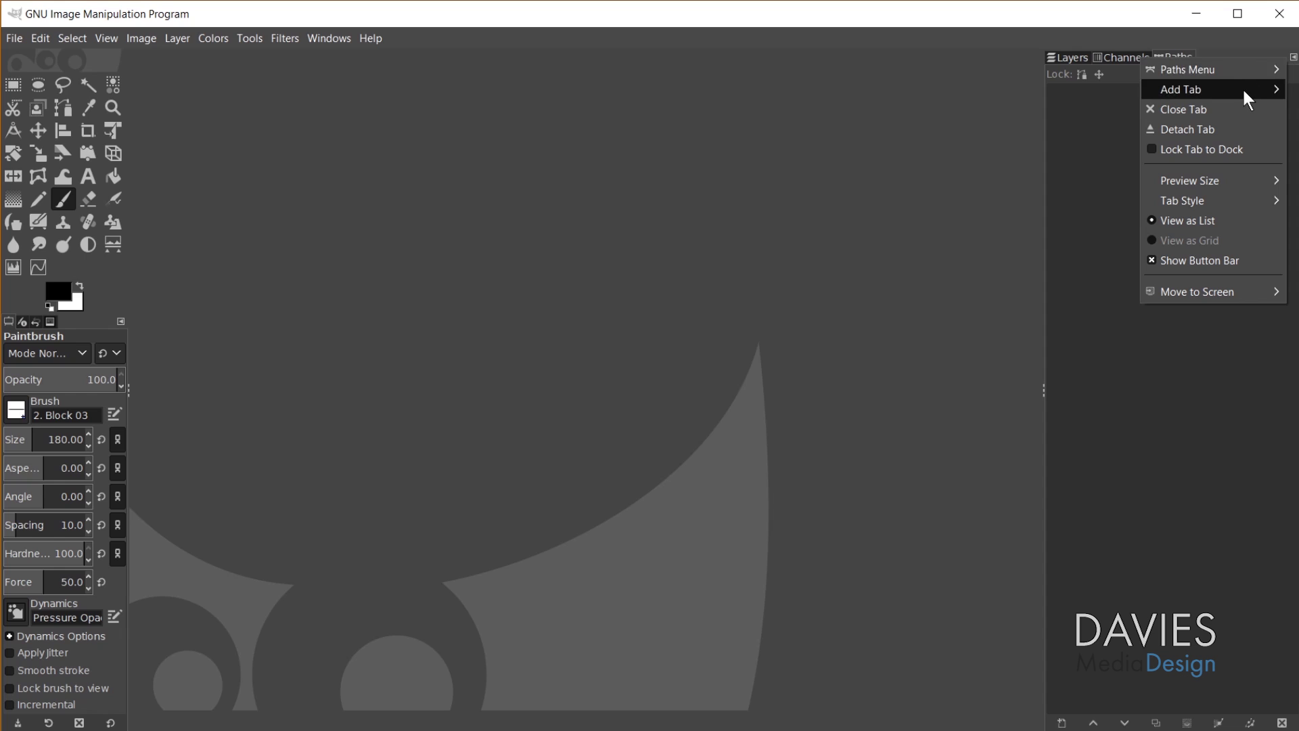
Add an FG/BG Color tab, float it as its own window and enlarge it
{"action": "mouse_move", "coordinate": [1243, 90]}
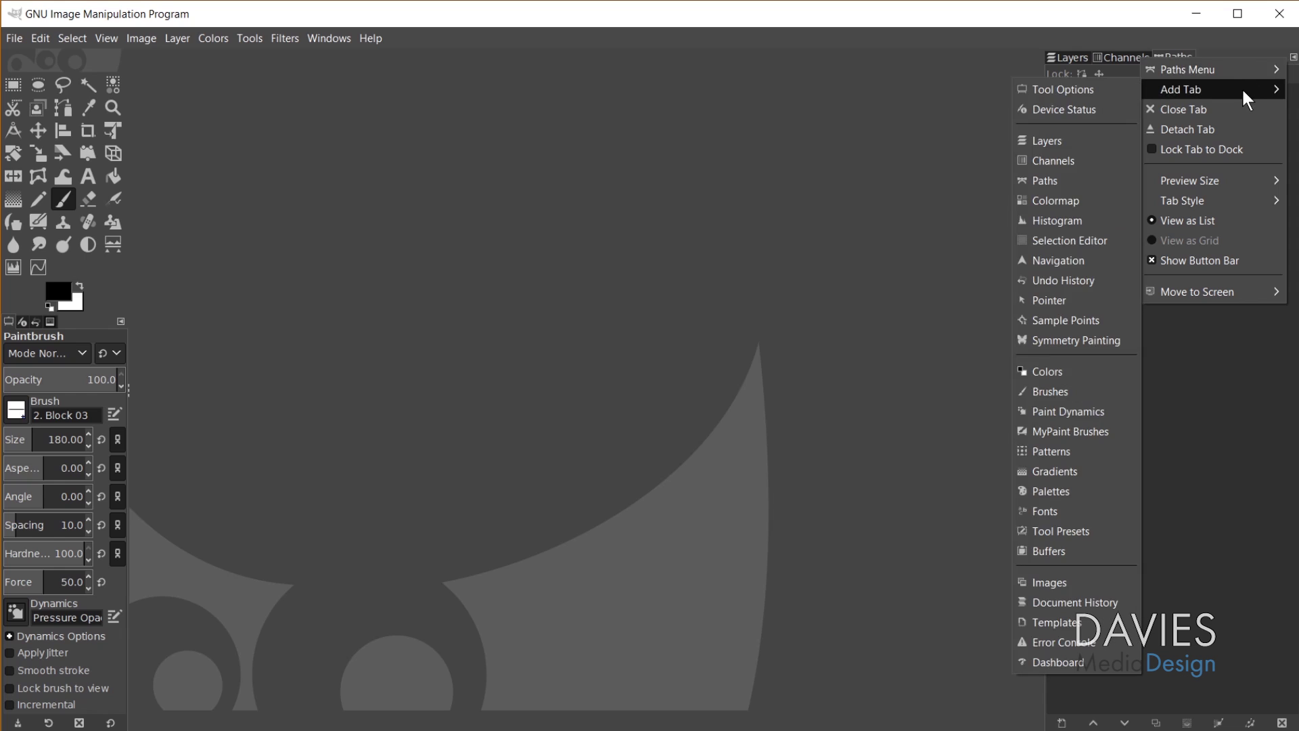
{"action": "left_click", "coordinate": [1070, 372]}
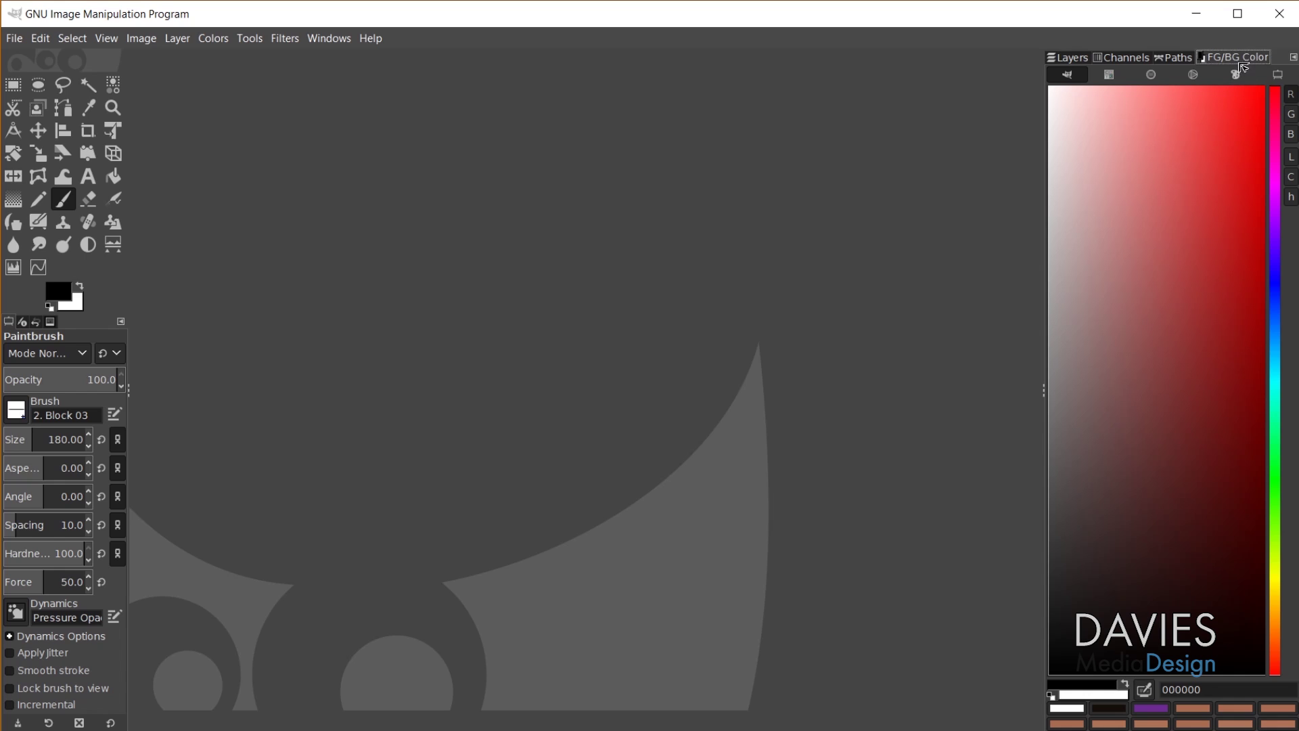
{"action": "left_click_drag", "start_coordinate": [1237, 56], "coordinate": [746, 148]}
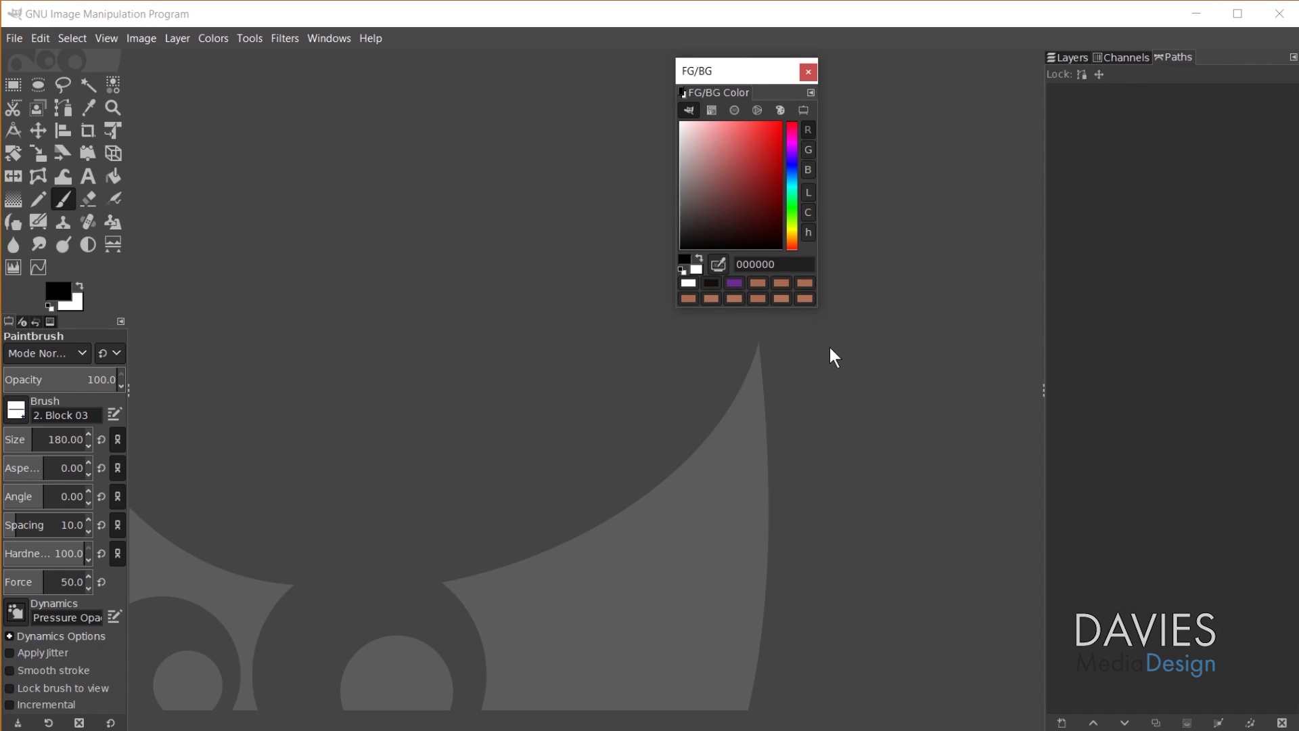
{"action": "left_click_drag", "start_coordinate": [820, 310], "coordinate": [934, 402]}
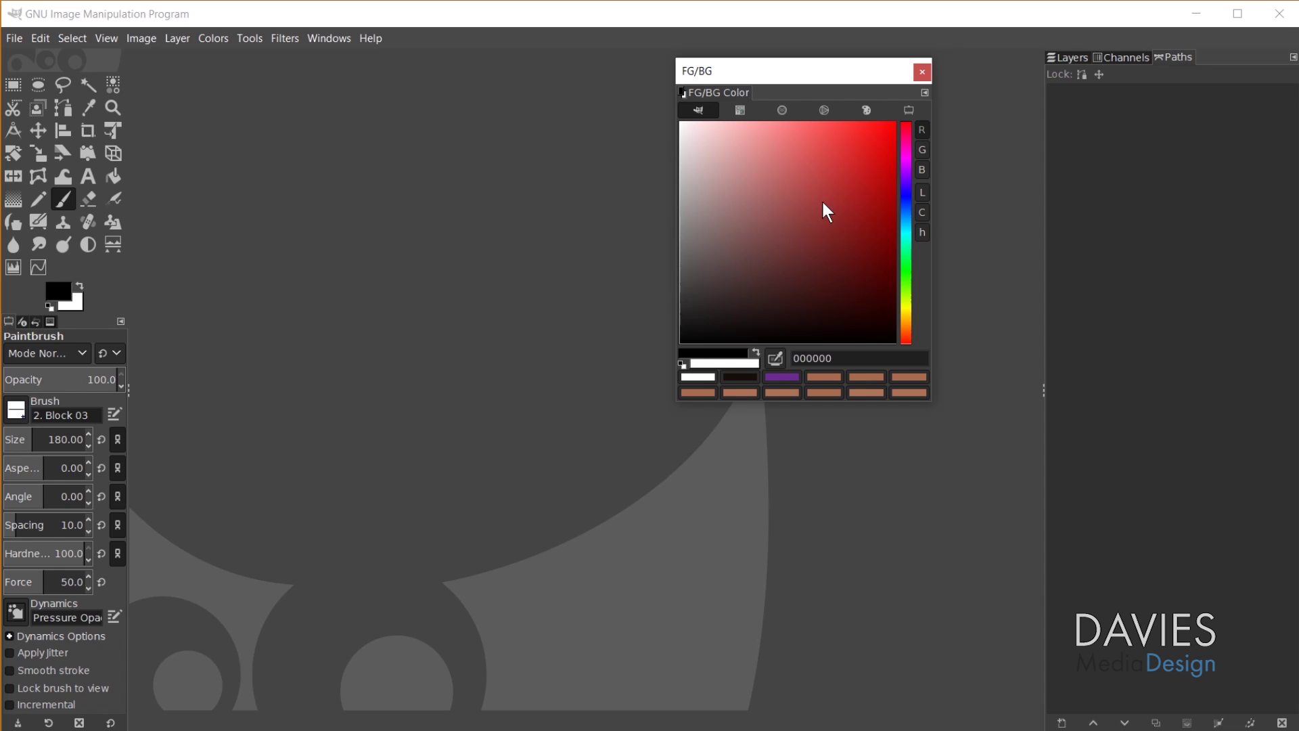
Try red foreground colours aa2626 and a32727, then reset the foreground to black
{"action": "left_click", "coordinate": [59, 293]}
{"action": "left_click_drag", "start_coordinate": [100, 178], "coordinate": [264, 88]}
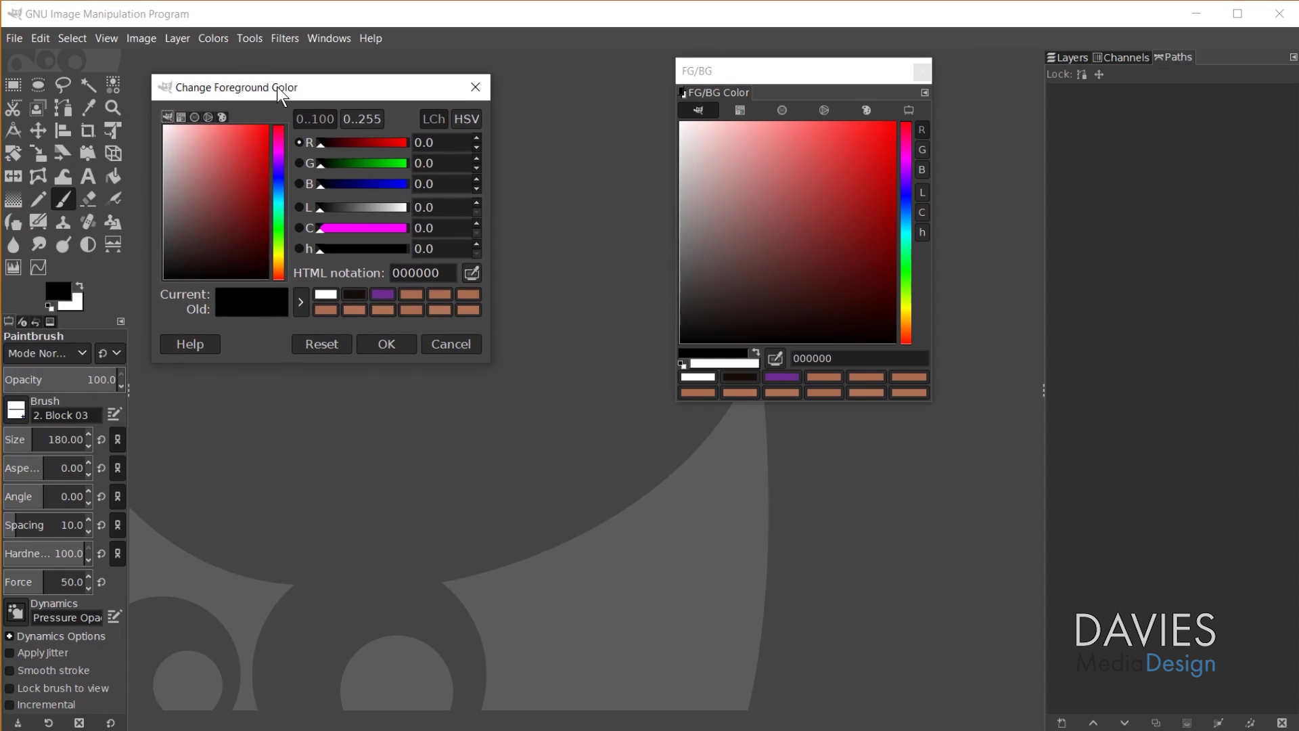
{"action": "mouse_move", "coordinate": [229, 189]}
{"action": "left_mouse_down"}
{"action": "mouse_move", "coordinate": [209, 140]}
{"action": "mouse_move", "coordinate": [233, 138]}
{"action": "mouse_move", "coordinate": [217, 184]}
{"action": "mouse_move", "coordinate": [226, 166]}
{"action": "left_mouse_up"}
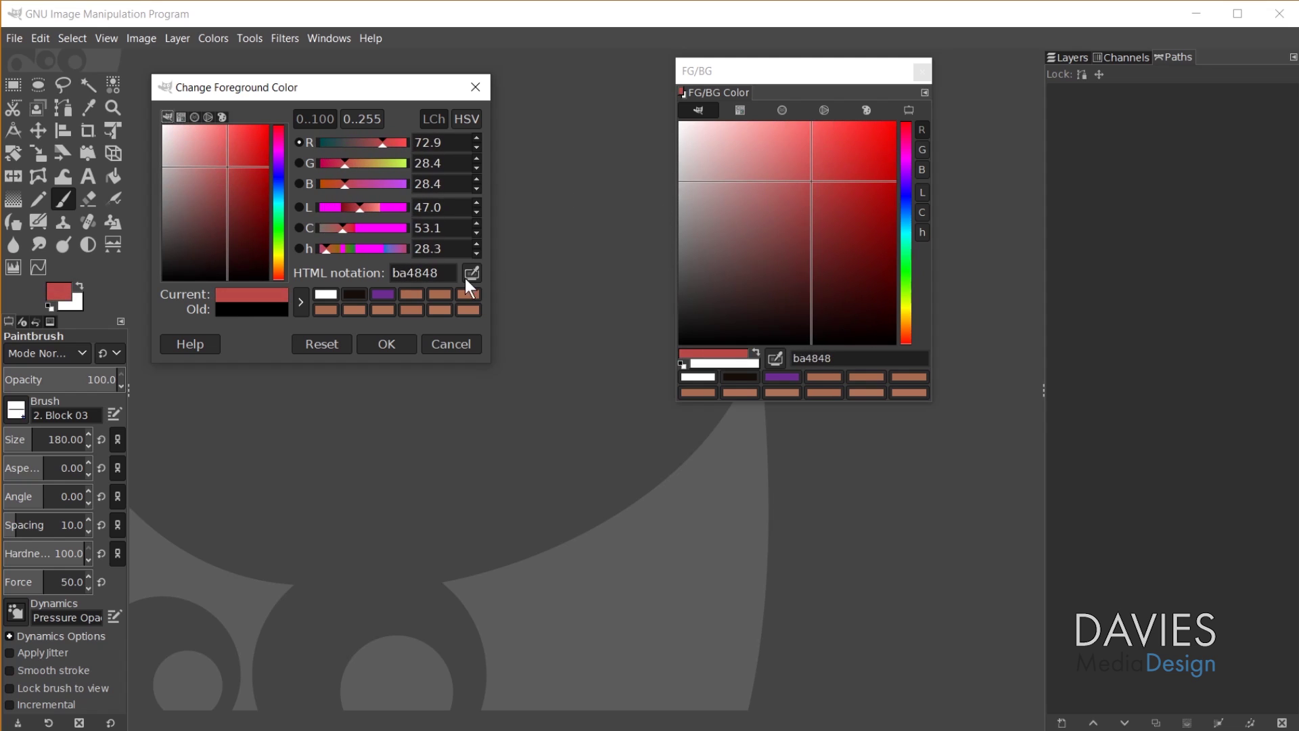
{"action": "left_click_drag", "start_coordinate": [195, 194], "coordinate": [249, 178]}
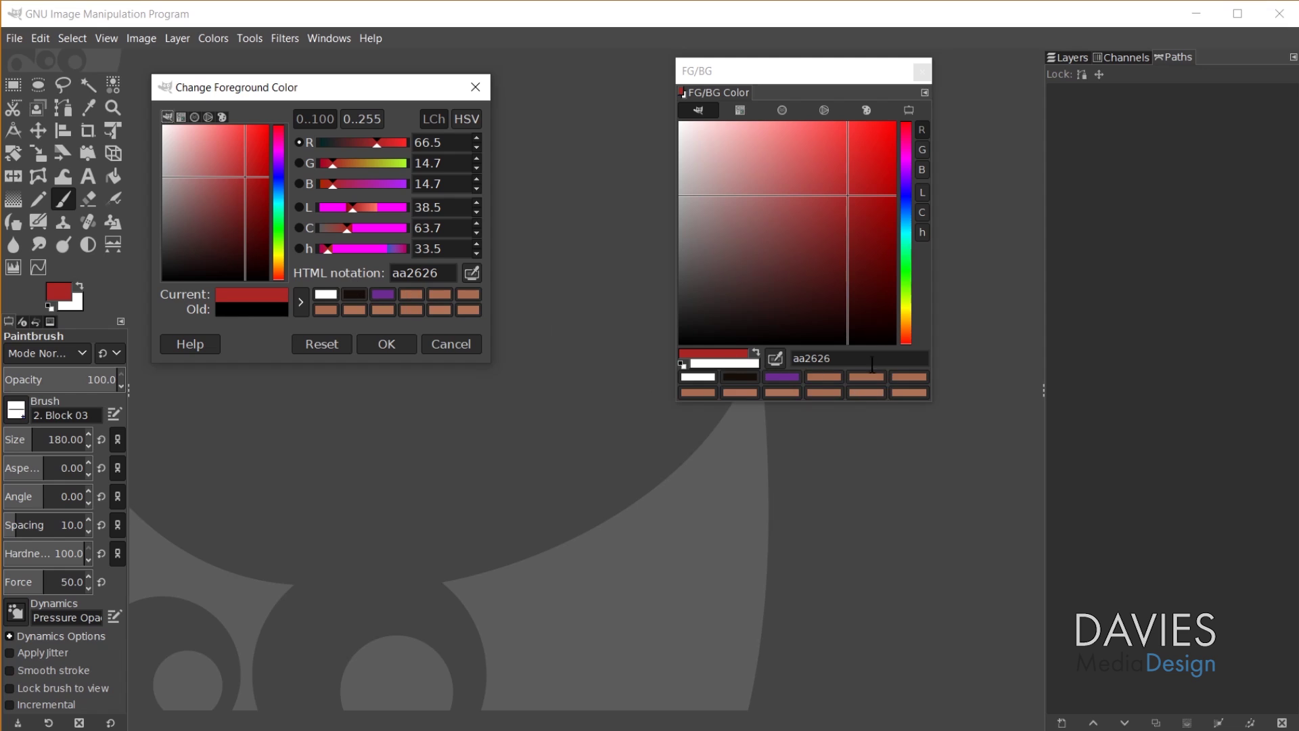
{"action": "left_click", "coordinate": [815, 358]}
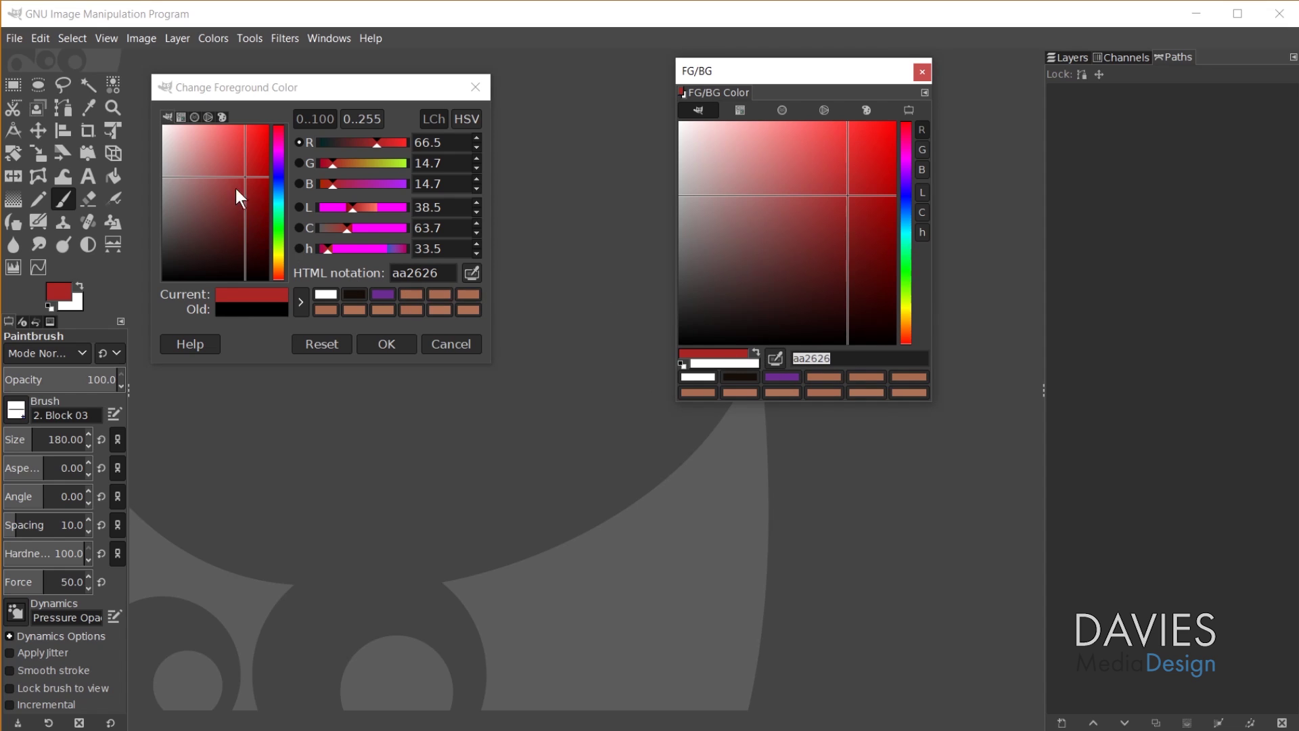
{"action": "left_click_drag", "start_coordinate": [237, 189], "coordinate": [242, 181]}
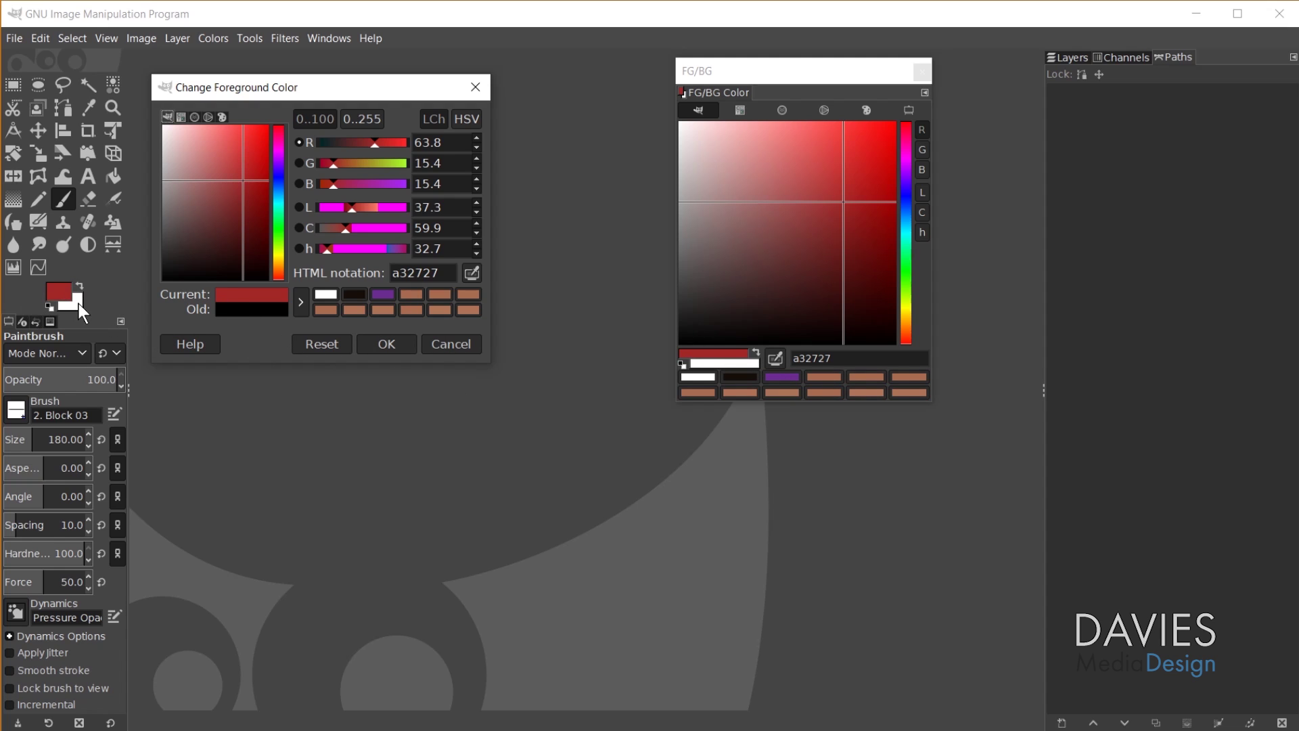
{"action": "left_click", "coordinate": [680, 363]}
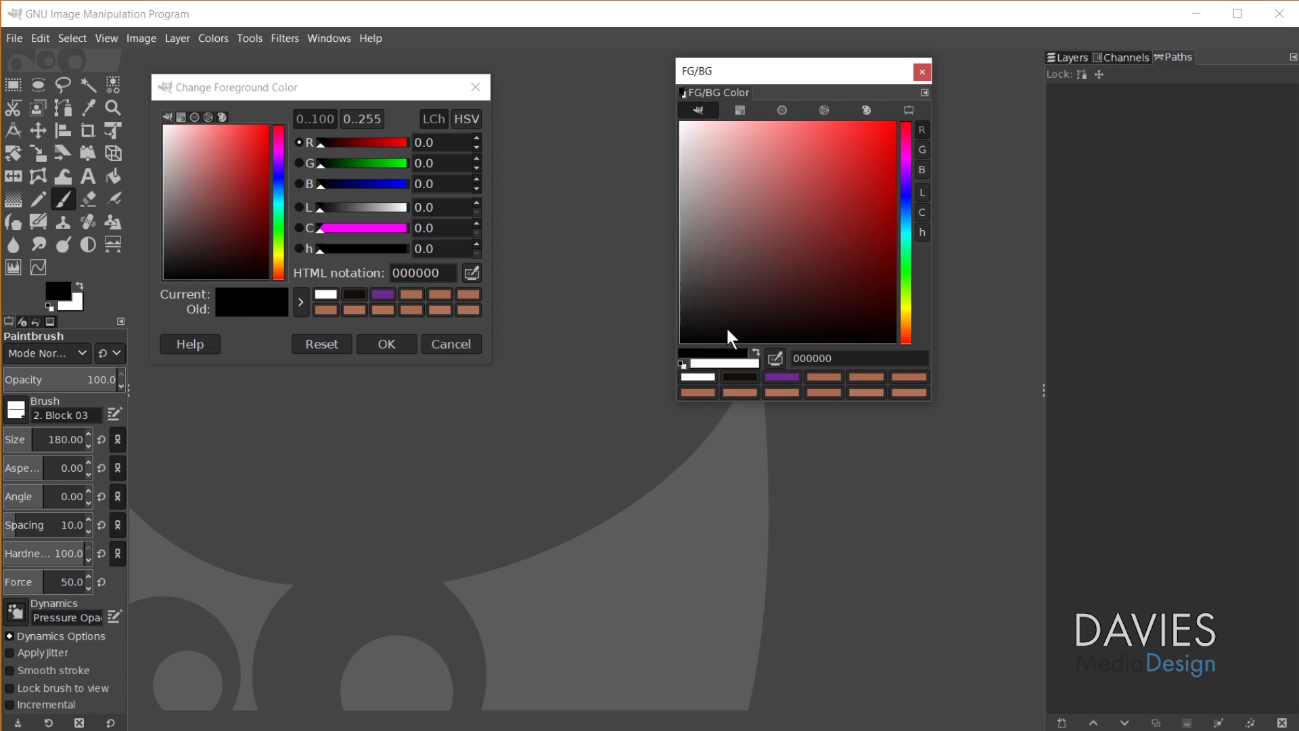
Preview the CMYK, watercolor, wheel and palette selectors, restore GIMP's square selector, close the dialog
{"action": "left_click", "coordinate": [180, 115]}
{"action": "left_click", "coordinate": [193, 115]}
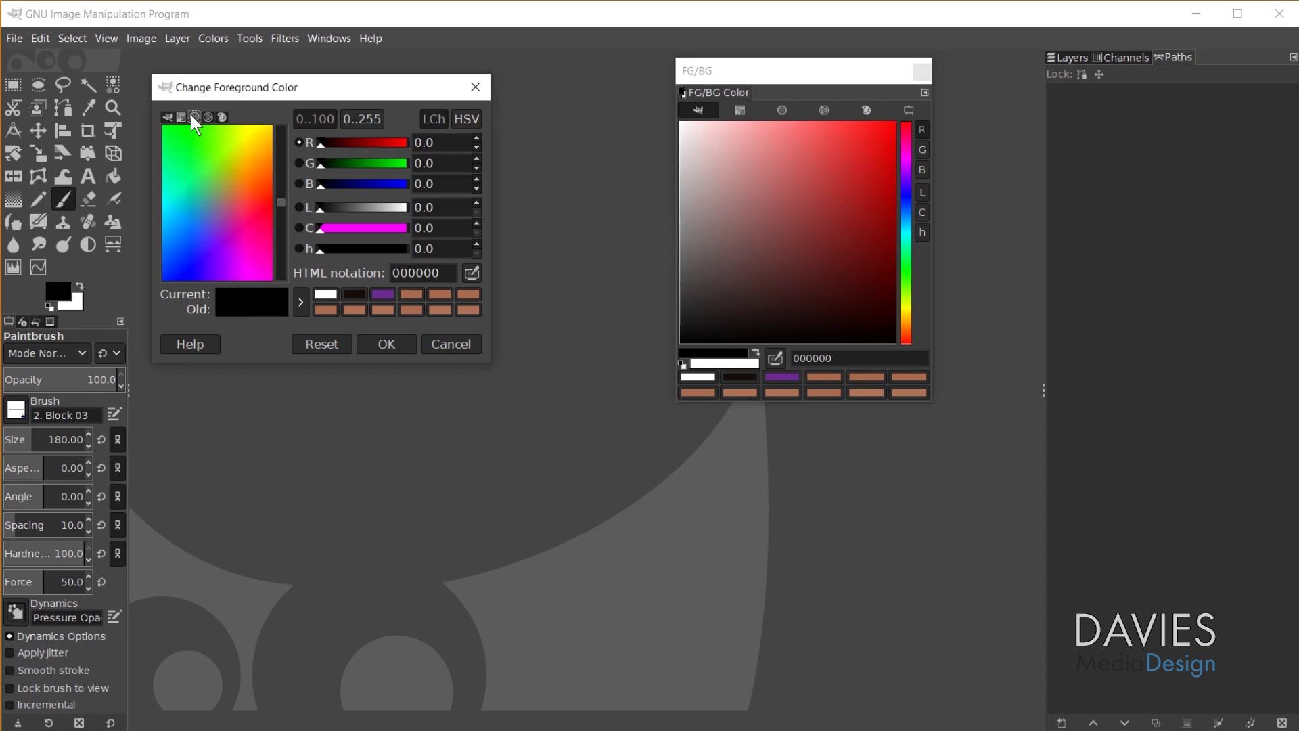
{"action": "left_click", "coordinate": [221, 115]}
{"action": "left_click", "coordinate": [209, 114]}
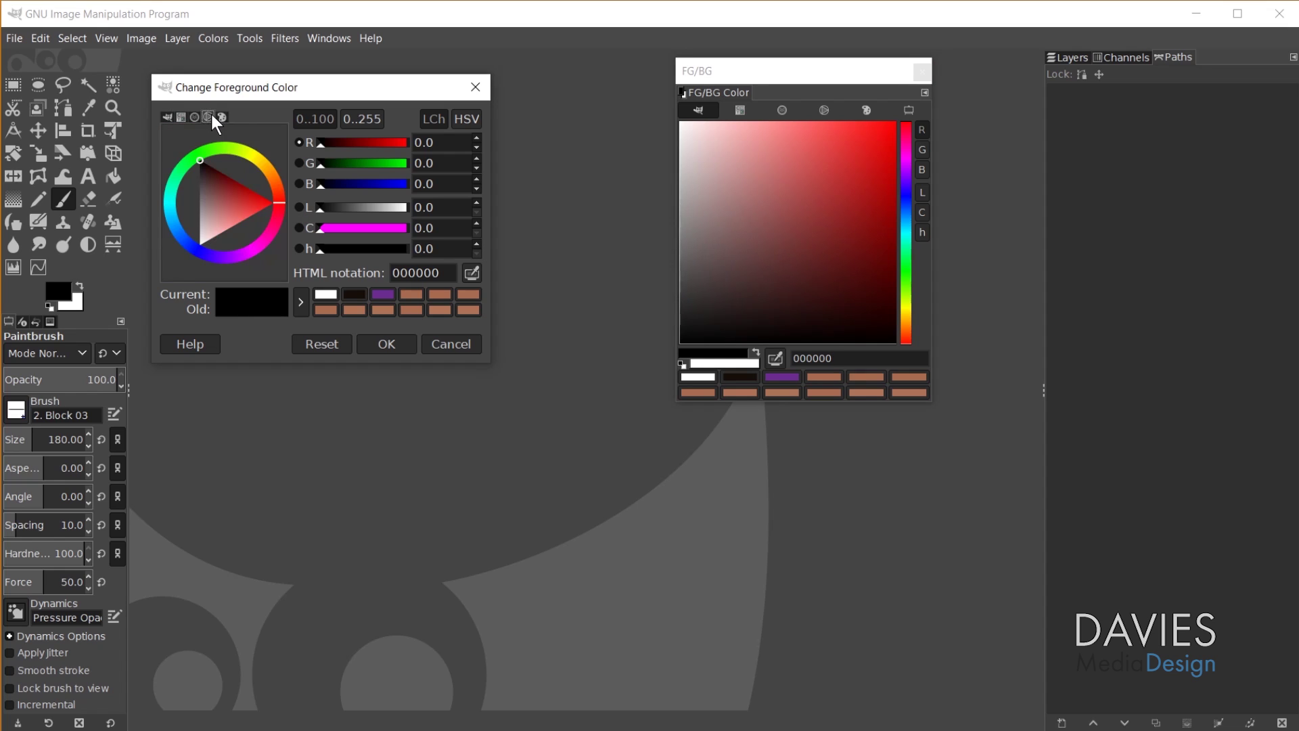
{"action": "left_click", "coordinate": [747, 109]}
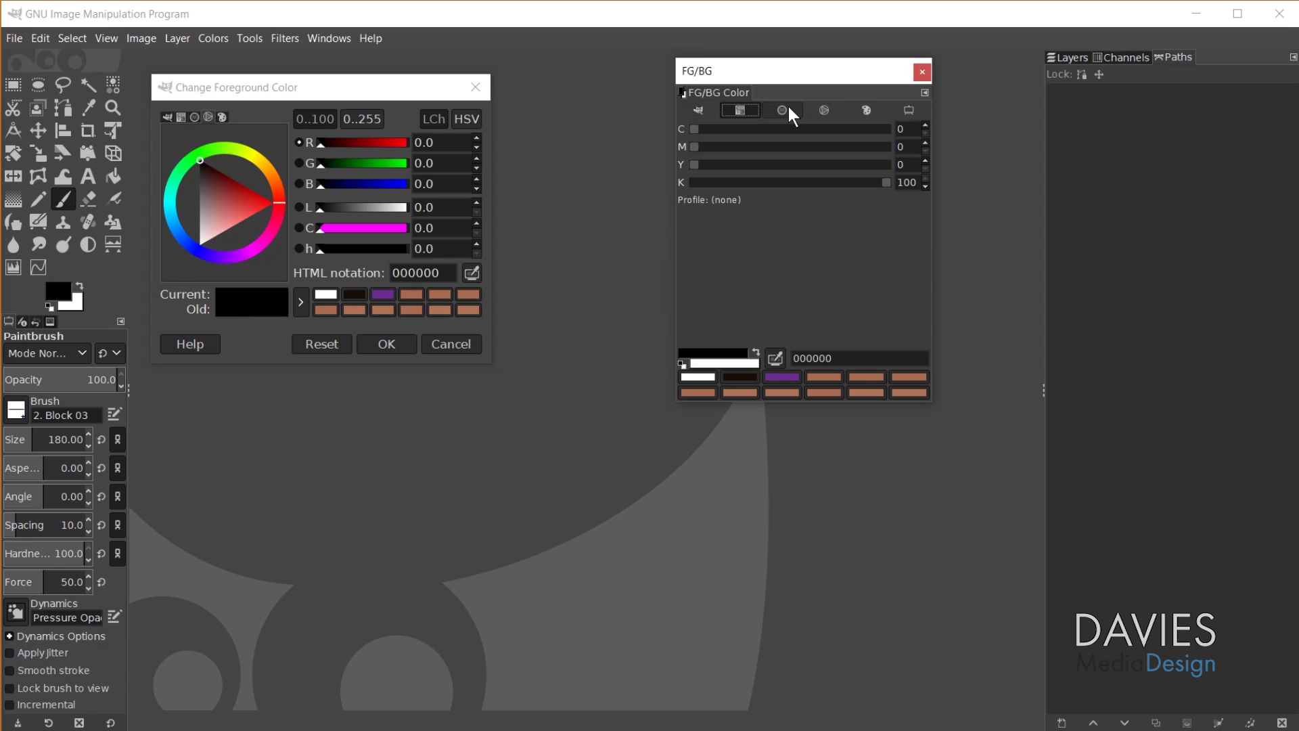
{"action": "left_click", "coordinate": [786, 109]}
{"action": "left_click", "coordinate": [834, 113]}
{"action": "left_click", "coordinate": [867, 110]}
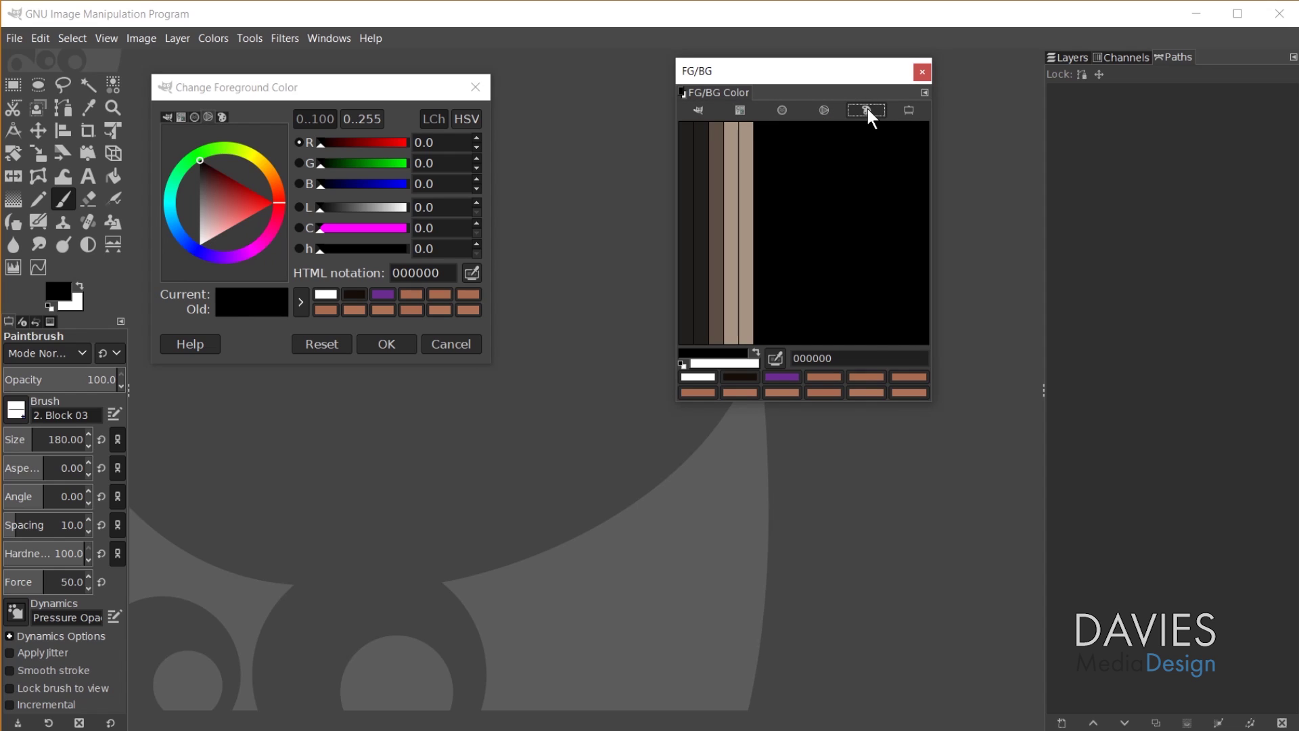
{"action": "left_click", "coordinate": [698, 110]}
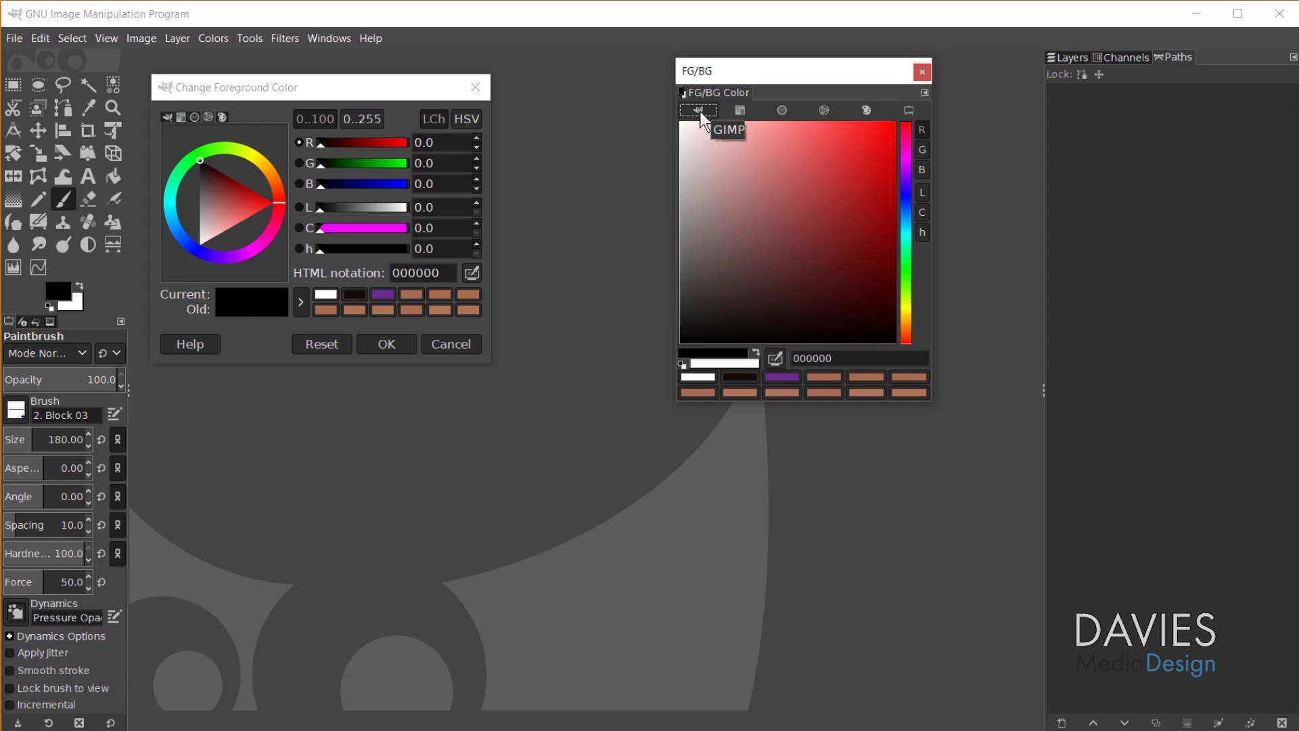
{"action": "left_click", "coordinate": [476, 85]}
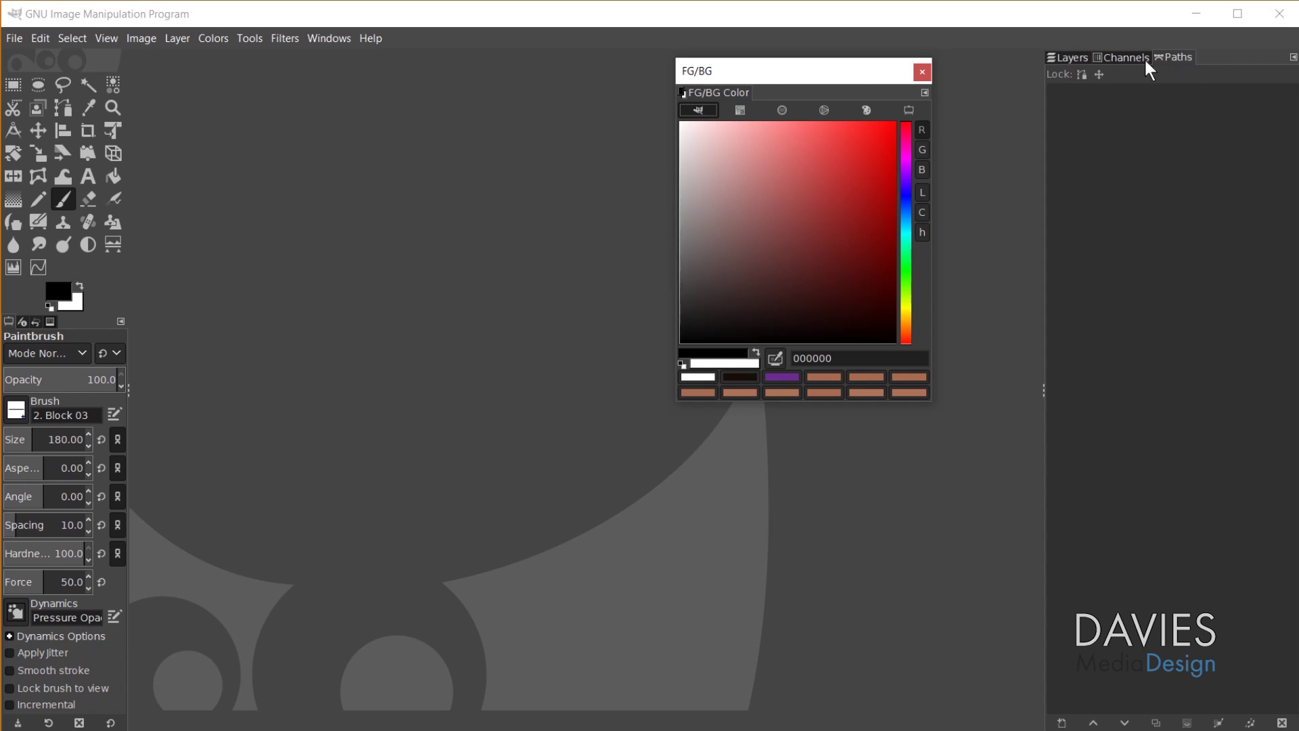
Dock the floating FG/BG Color tab at the top of the right dock
{"action": "left_click_drag", "start_coordinate": [699, 92], "coordinate": [1160, 53]}
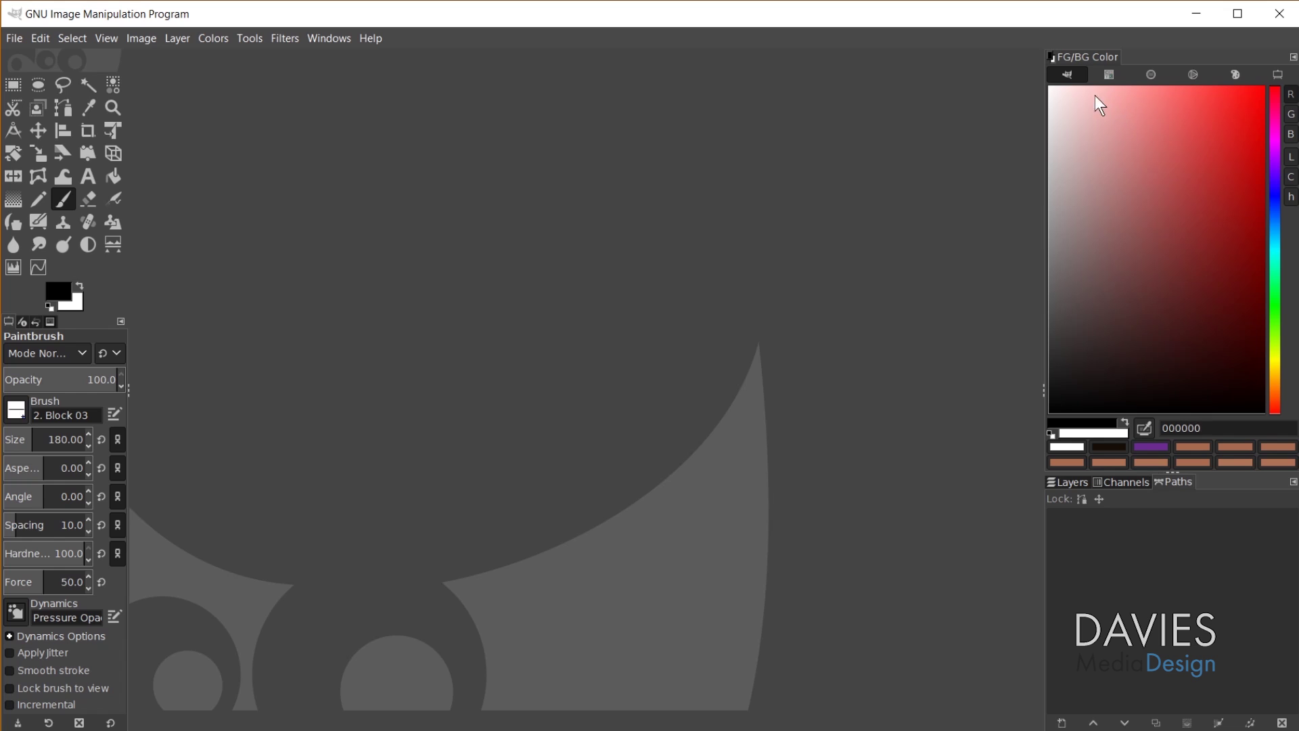
{"action": "left_click", "coordinate": [1293, 57]}
Add a Palettes tab and open the Indian Color Ceremony palette in the editor
{"action": "mouse_move", "coordinate": [1258, 64]}
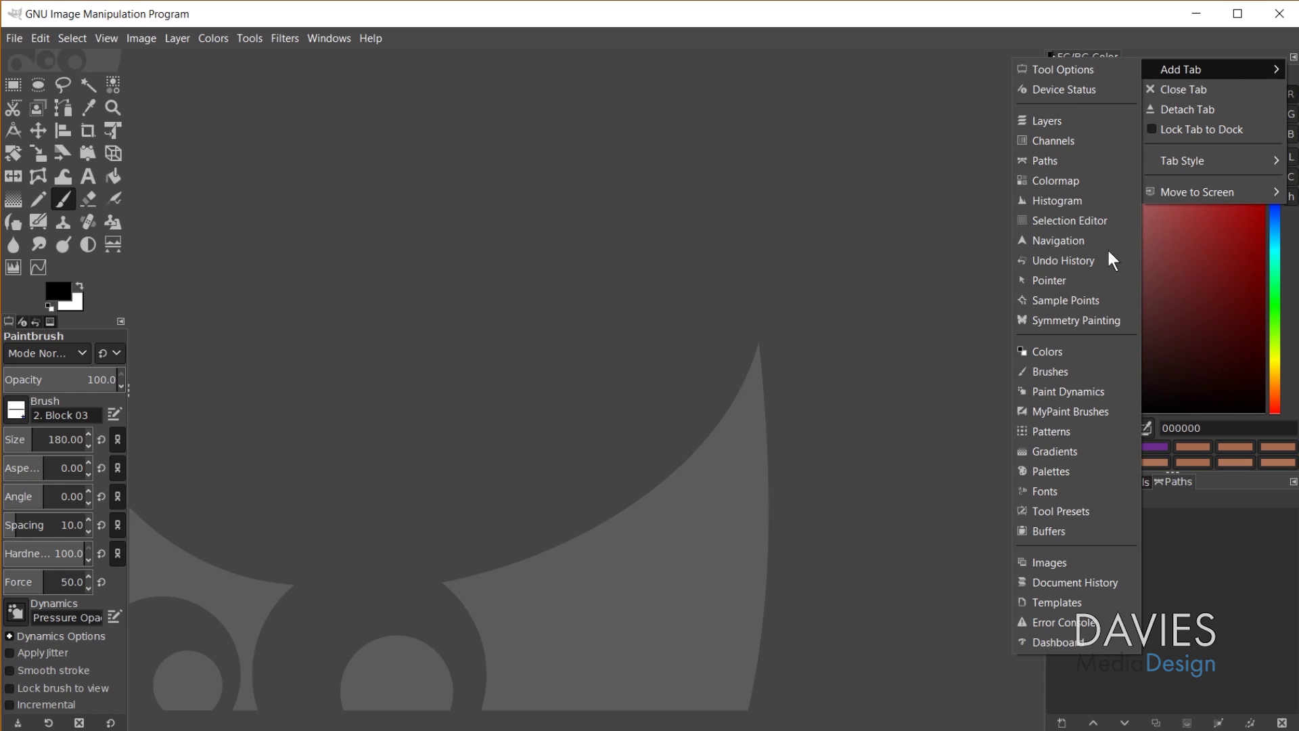
{"action": "left_click", "coordinate": [1090, 470]}
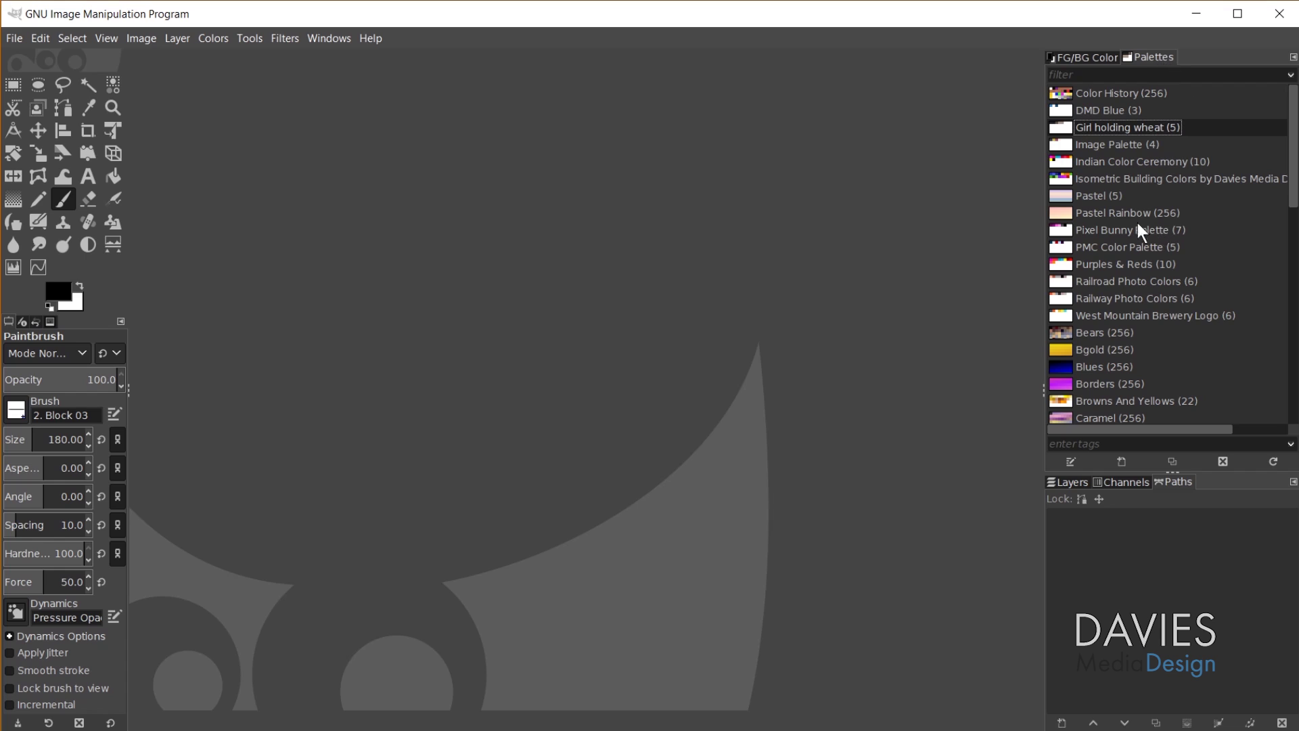
{"action": "left_click", "coordinate": [1060, 162]}
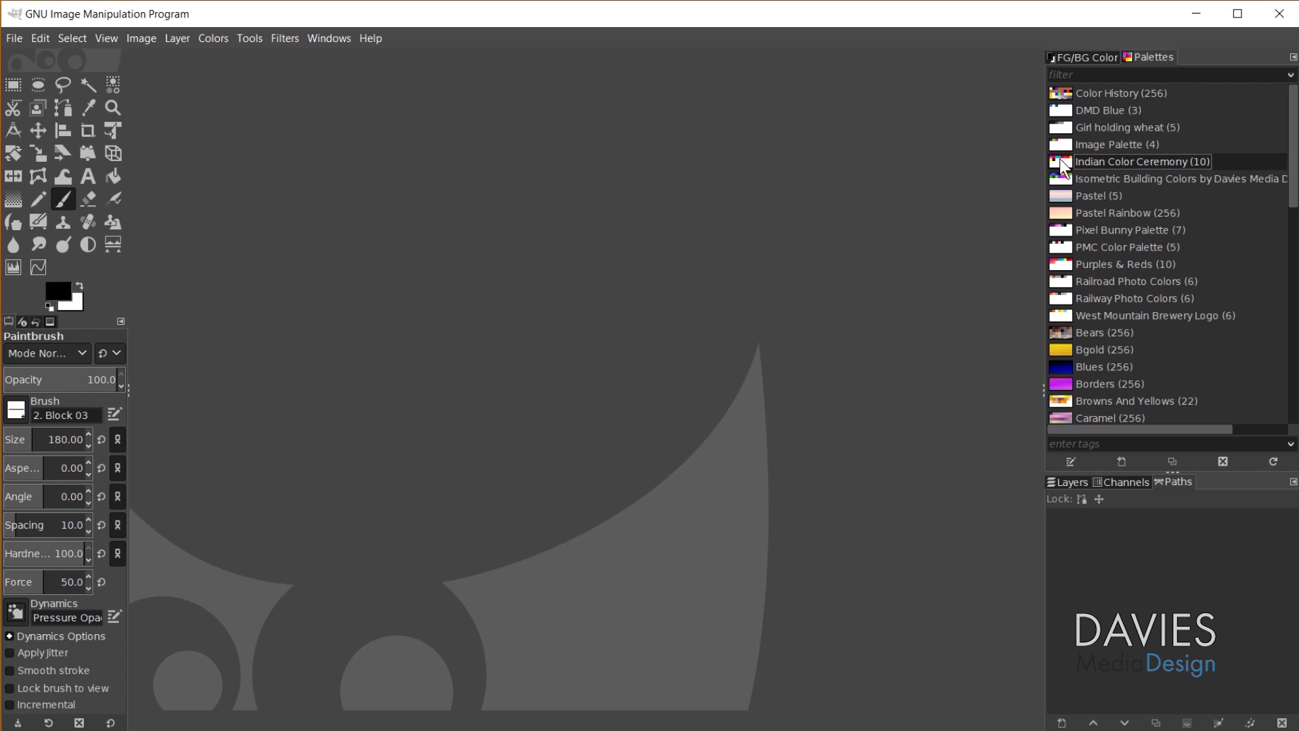
{"action": "double_click", "coordinate": [1061, 161]}
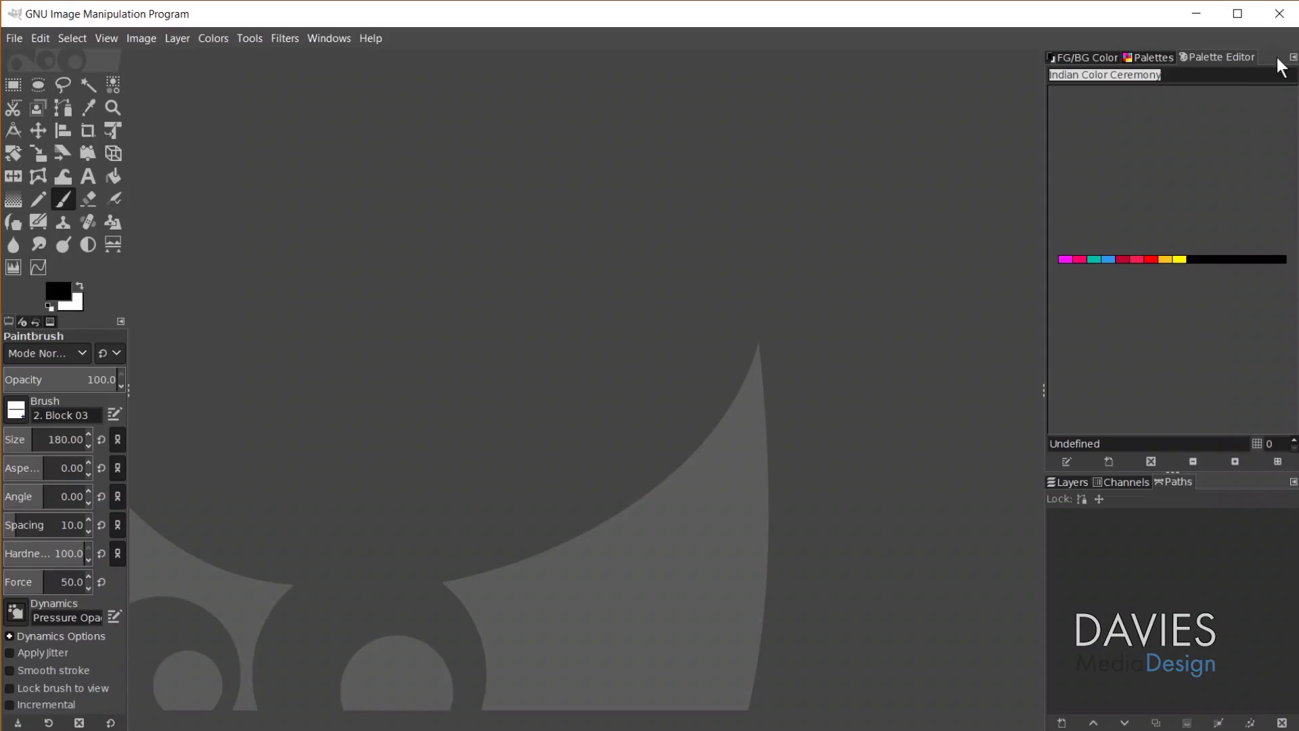
Close the Palette Editor tab and bring the FG/BG Color tab to the front
{"action": "left_click", "coordinate": [1294, 57]}
{"action": "left_click", "coordinate": [1248, 110]}
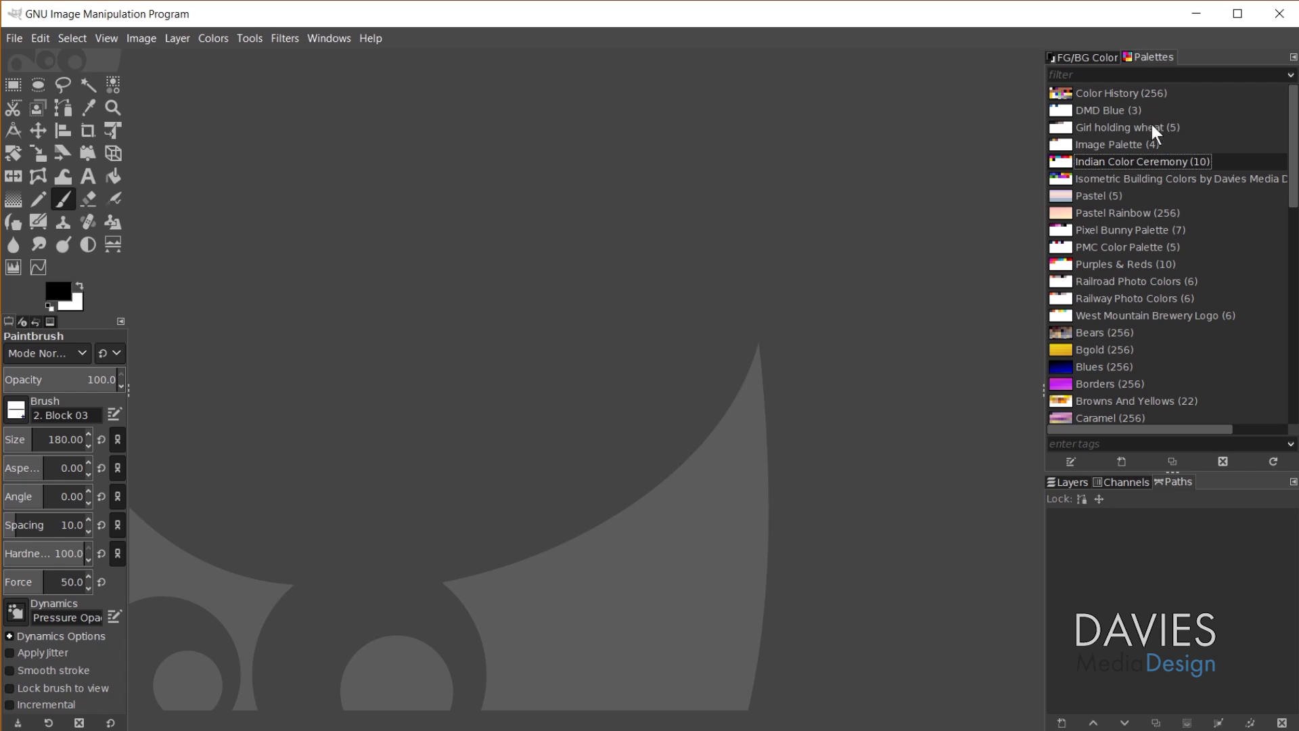
{"action": "left_click", "coordinate": [1095, 58]}
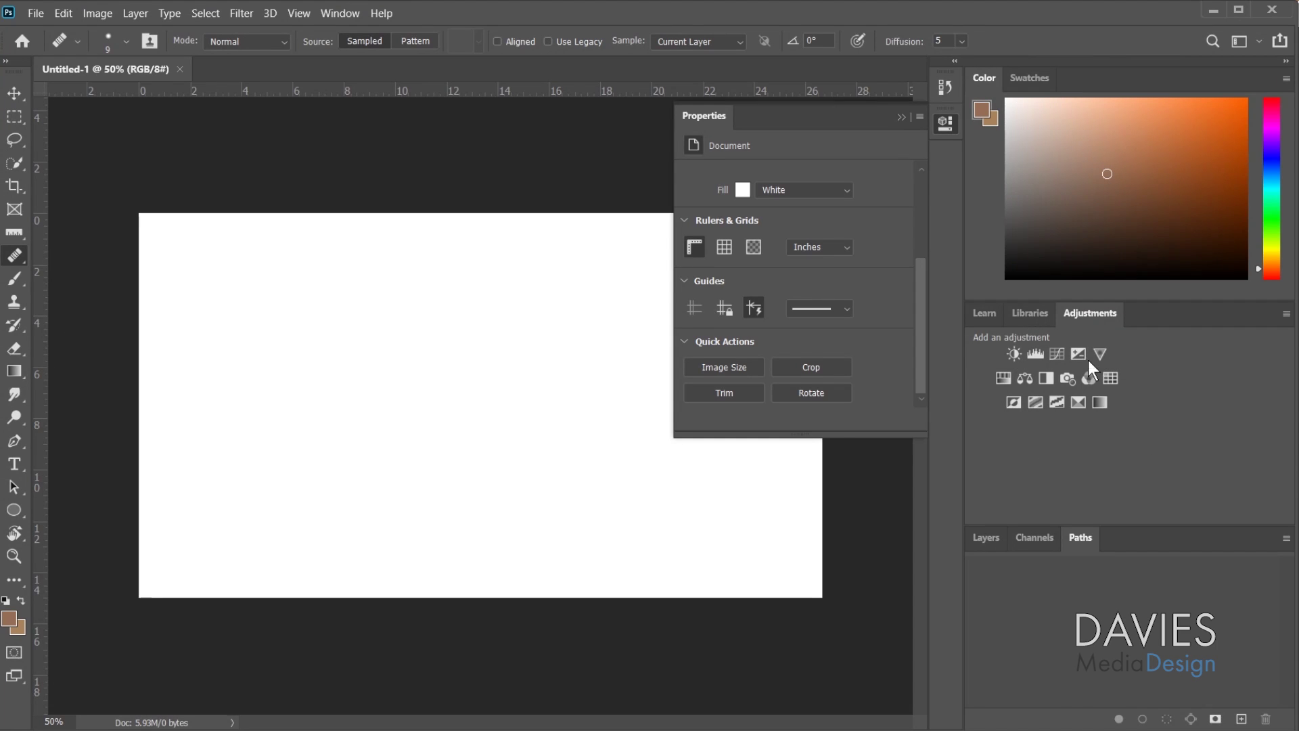
Flip between Photoshop's Learn, Libraries and Adjustments panels, then minimize Photoshop
{"action": "left_click", "coordinate": [986, 314]}
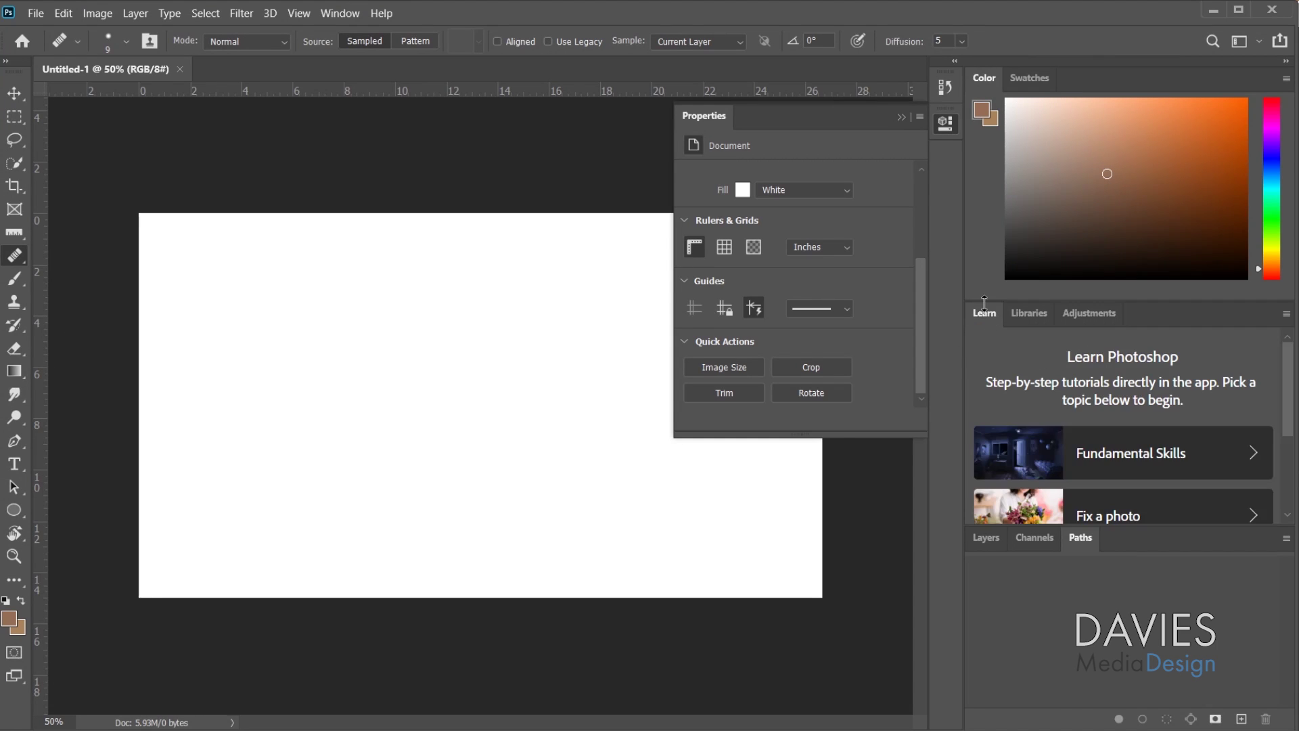
{"action": "left_click", "coordinate": [1030, 314]}
{"action": "left_click", "coordinate": [1098, 320]}
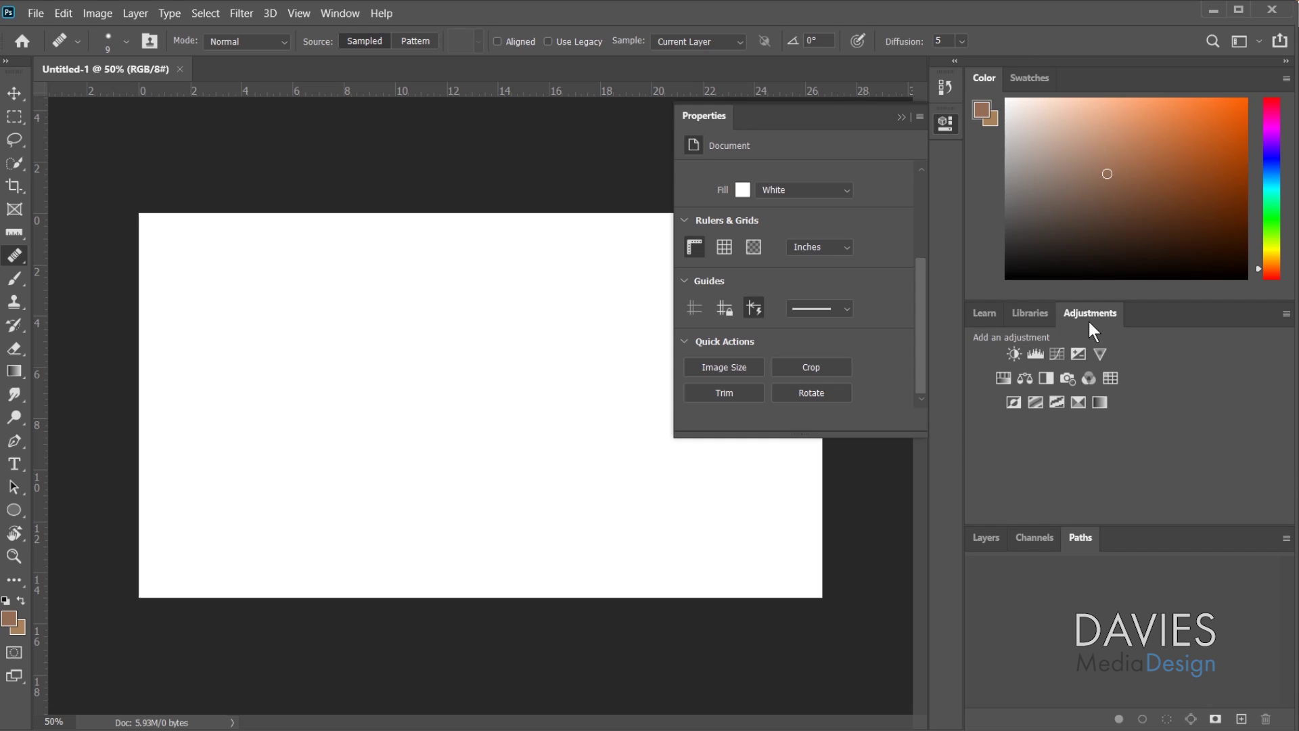
{"action": "left_click", "coordinate": [984, 315]}
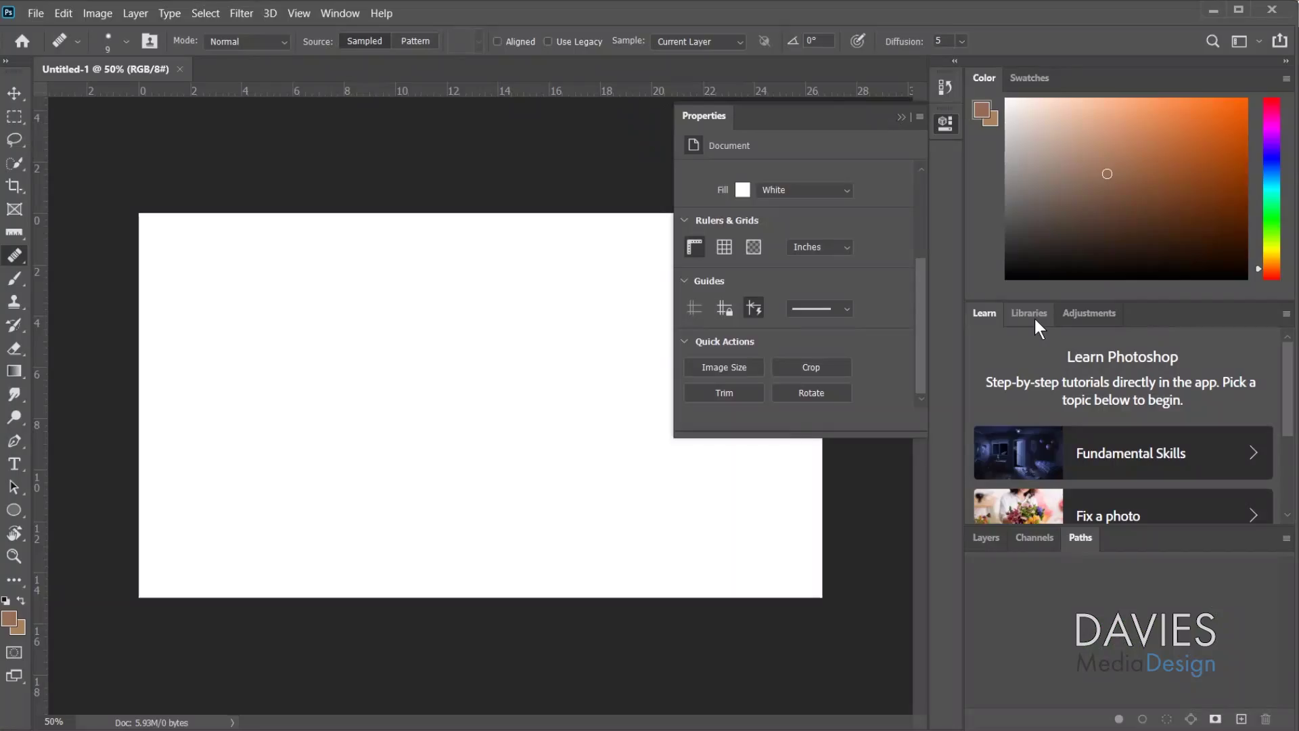
{"action": "left_click", "coordinate": [1037, 316]}
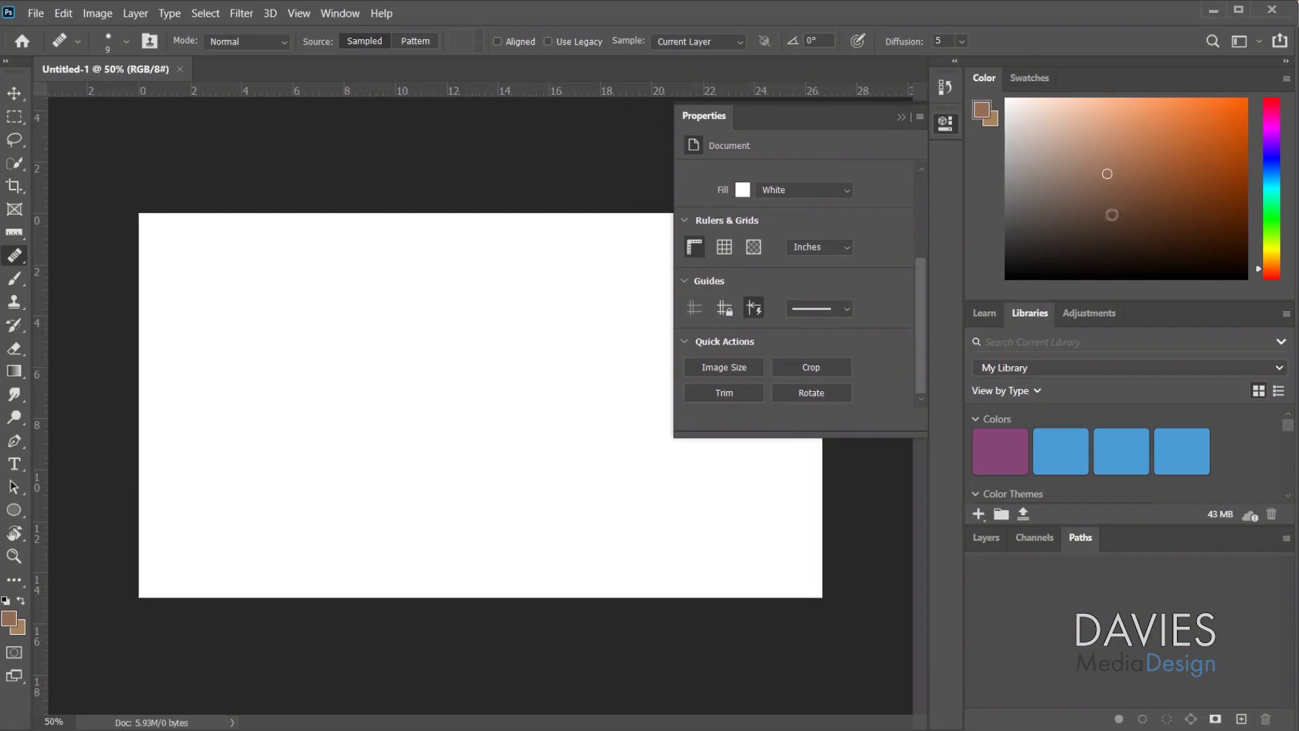
{"action": "left_click", "coordinate": [1213, 10]}
Add a Document History tab to the right dock
{"action": "left_click", "coordinate": [1293, 57]}
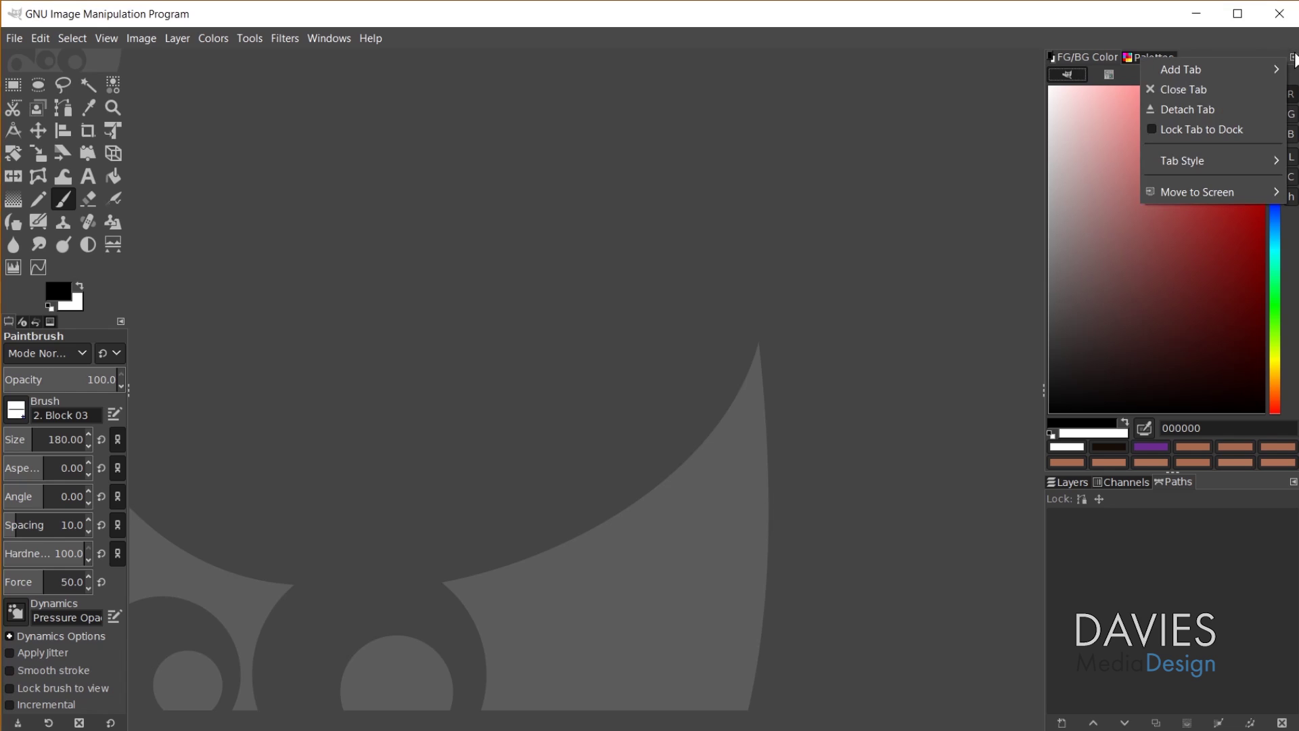
{"action": "mouse_move", "coordinate": [1258, 69]}
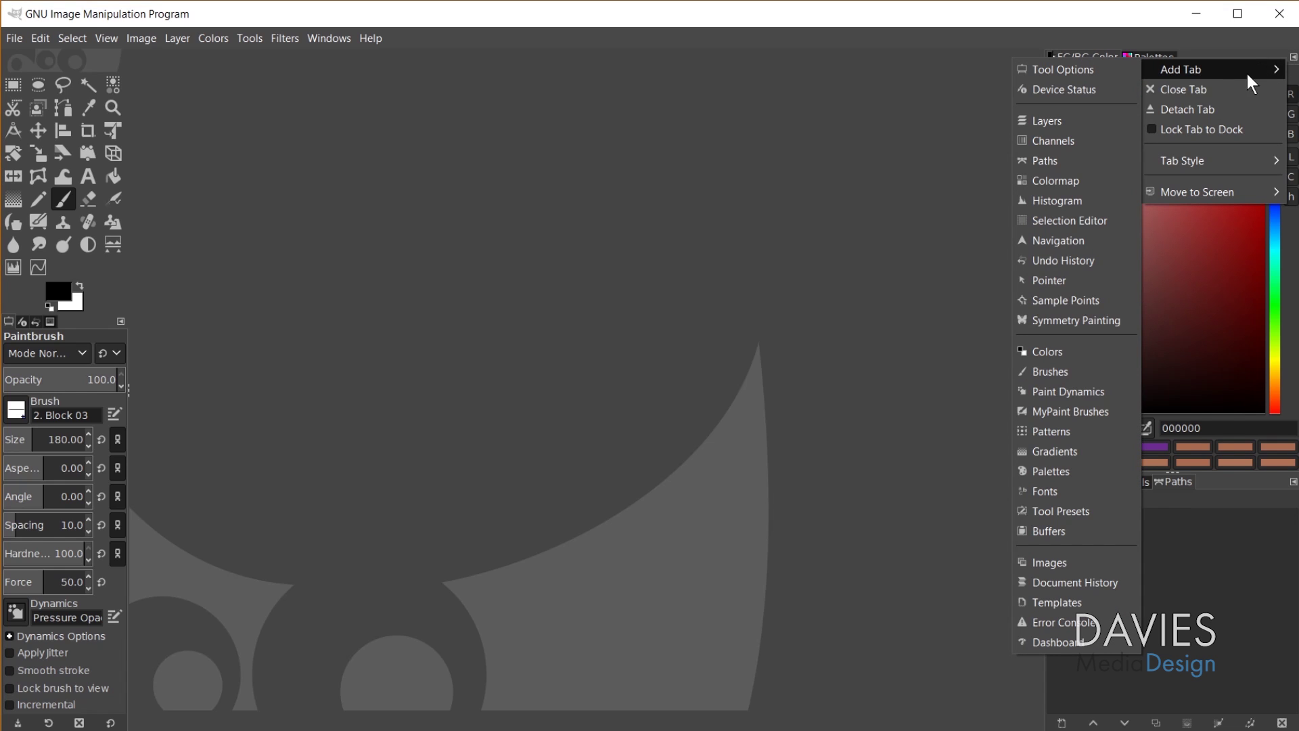
{"action": "left_click", "coordinate": [1078, 581]}
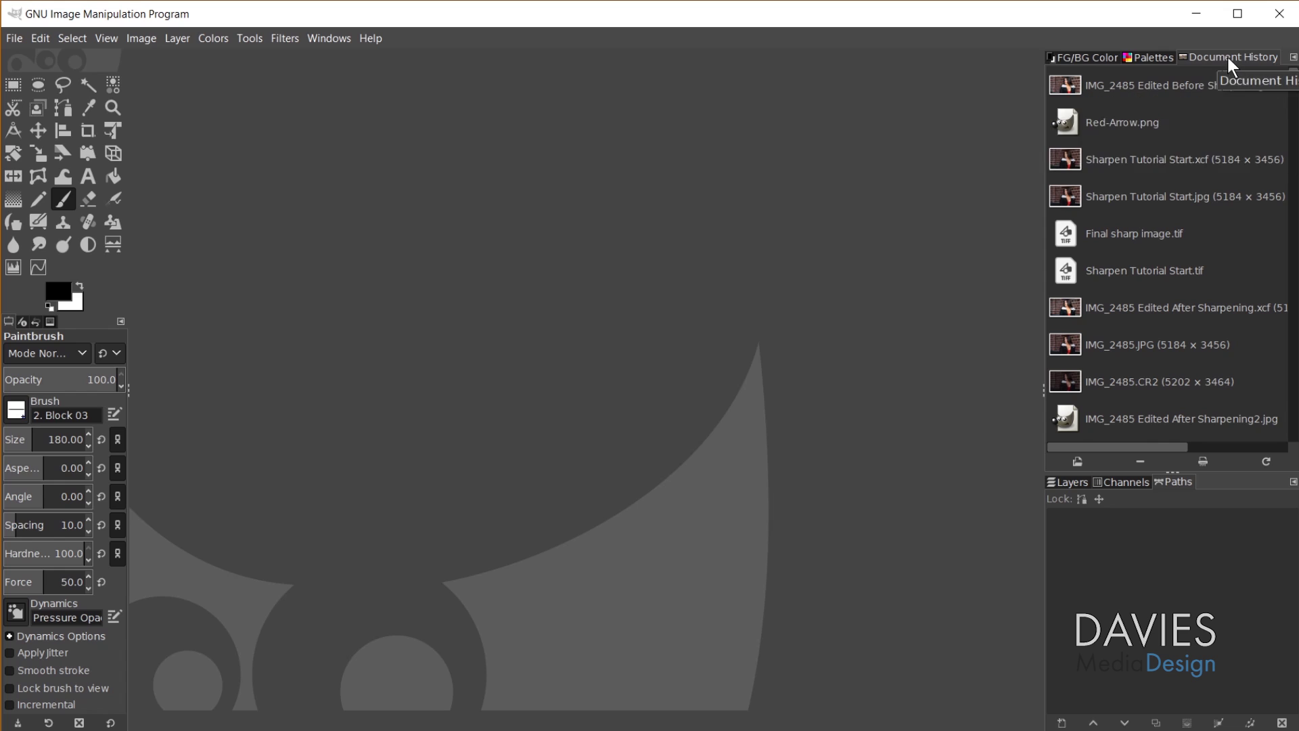
Float Document History, enlarge it, then dock it beside Layers, Channels and Paths
{"action": "left_click_drag", "start_coordinate": [1228, 57], "coordinate": [853, 181]}
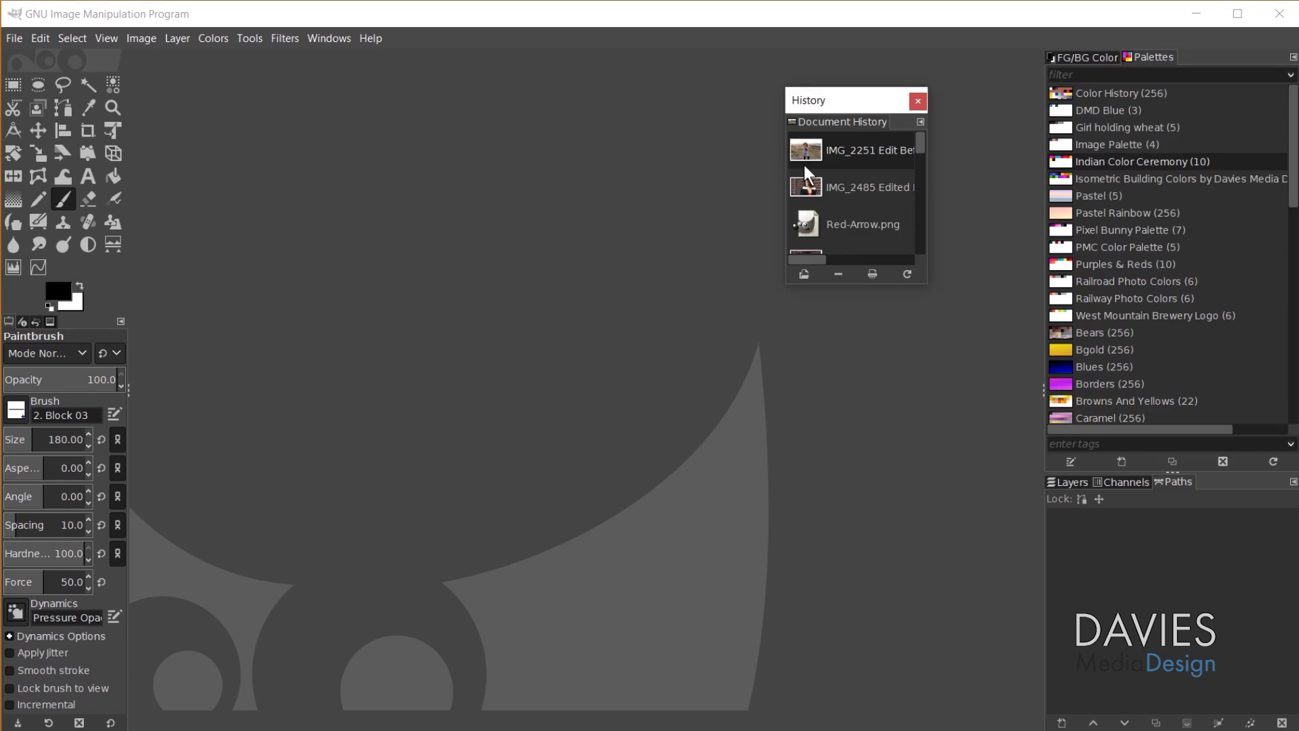
{"action": "left_click_drag", "start_coordinate": [927, 285], "coordinate": [1033, 380]}
{"action": "left_click_drag", "start_coordinate": [1028, 141], "coordinate": [964, 142]}
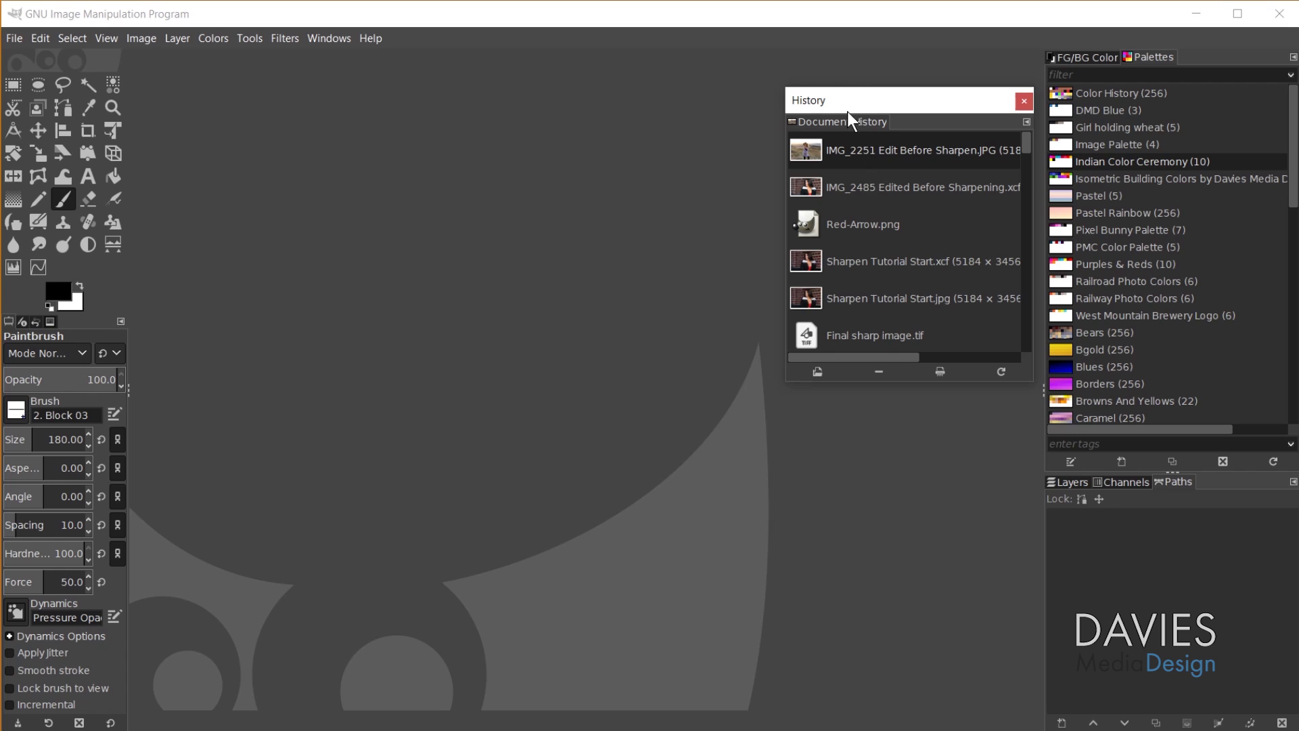
{"action": "left_click_drag", "start_coordinate": [850, 119], "coordinate": [1212, 473]}
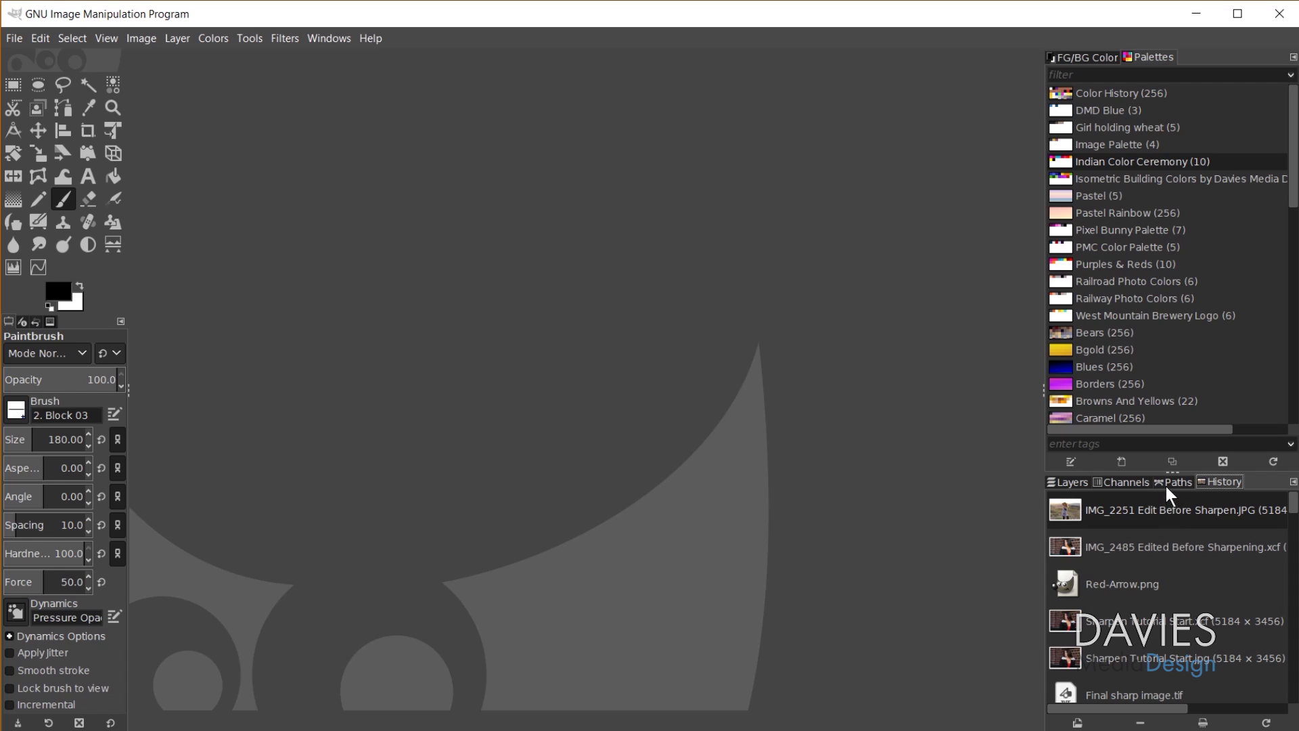
Regroup Layers, Channels and Paths into a separate pane below Document History, with Channels before Paths
{"action": "left_click_drag", "start_coordinate": [1167, 482], "coordinate": [1221, 730]}
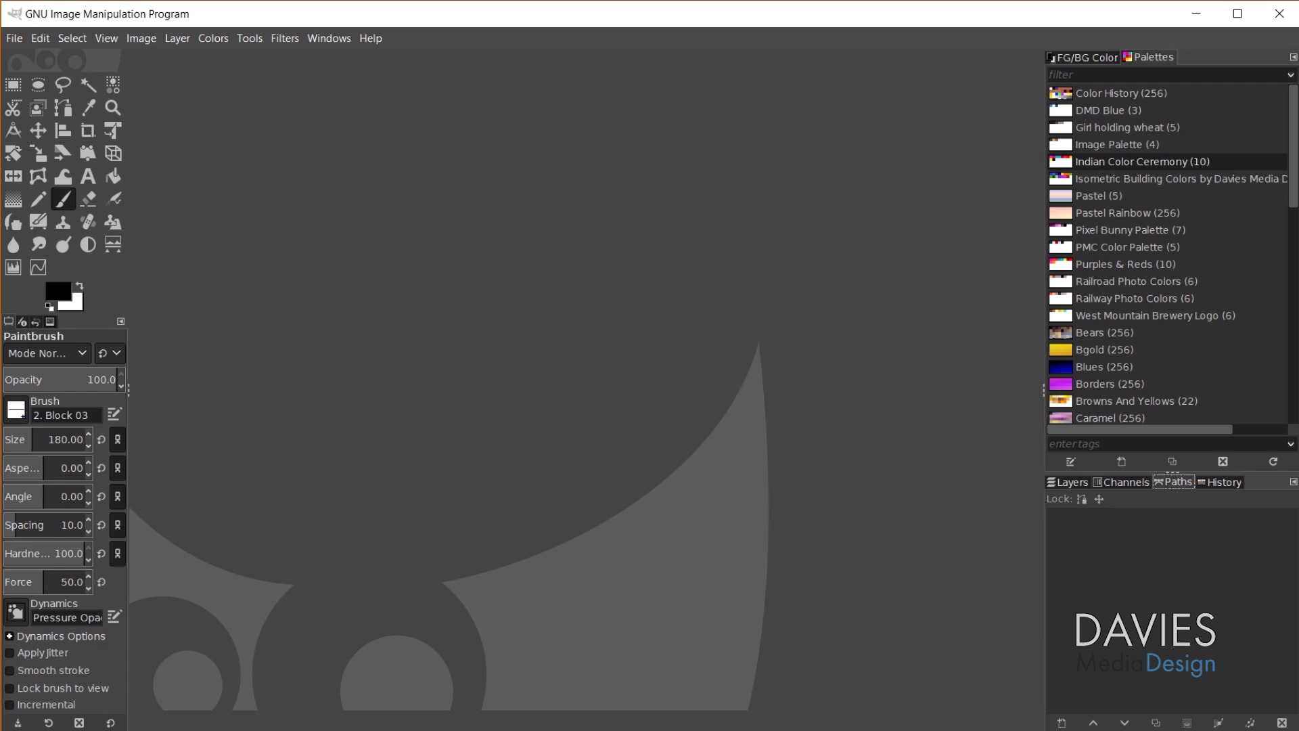
{"action": "left_click_drag", "start_coordinate": [1160, 728], "coordinate": [1060, 36]}
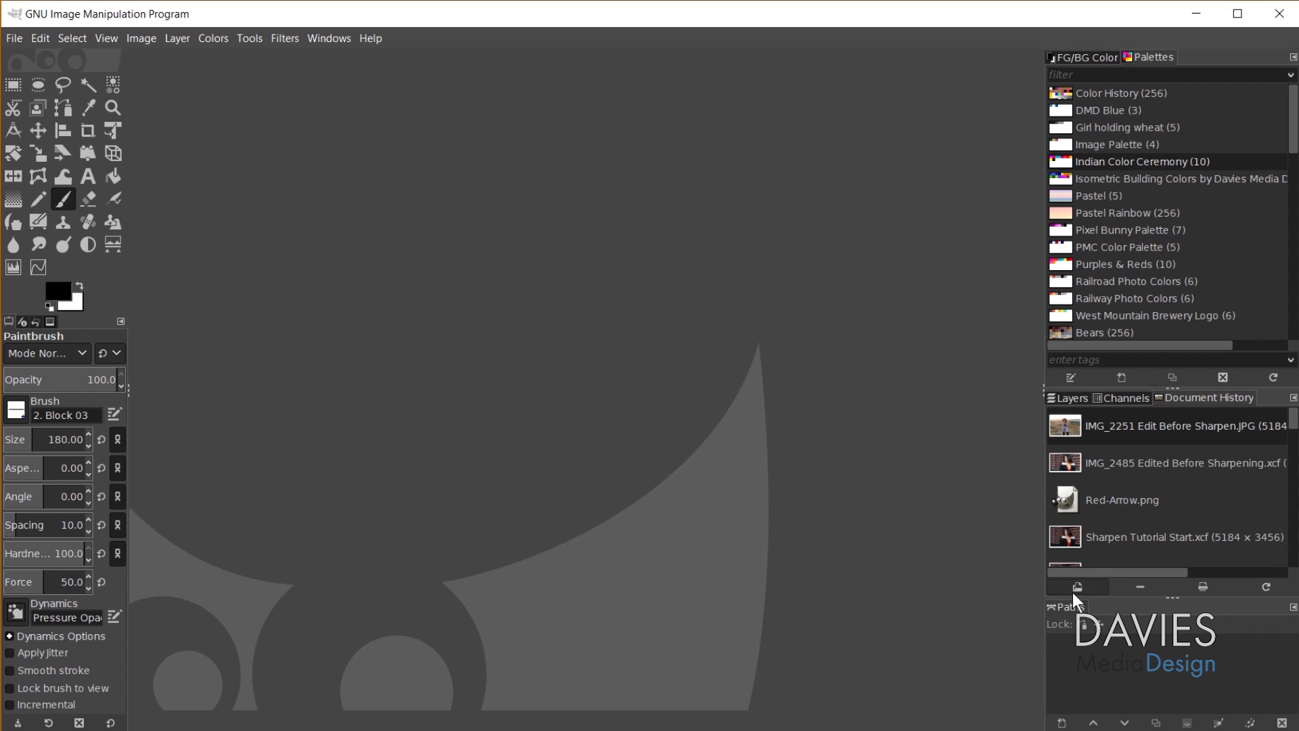
{"action": "left_click_drag", "start_coordinate": [1125, 395], "coordinate": [1116, 613]}
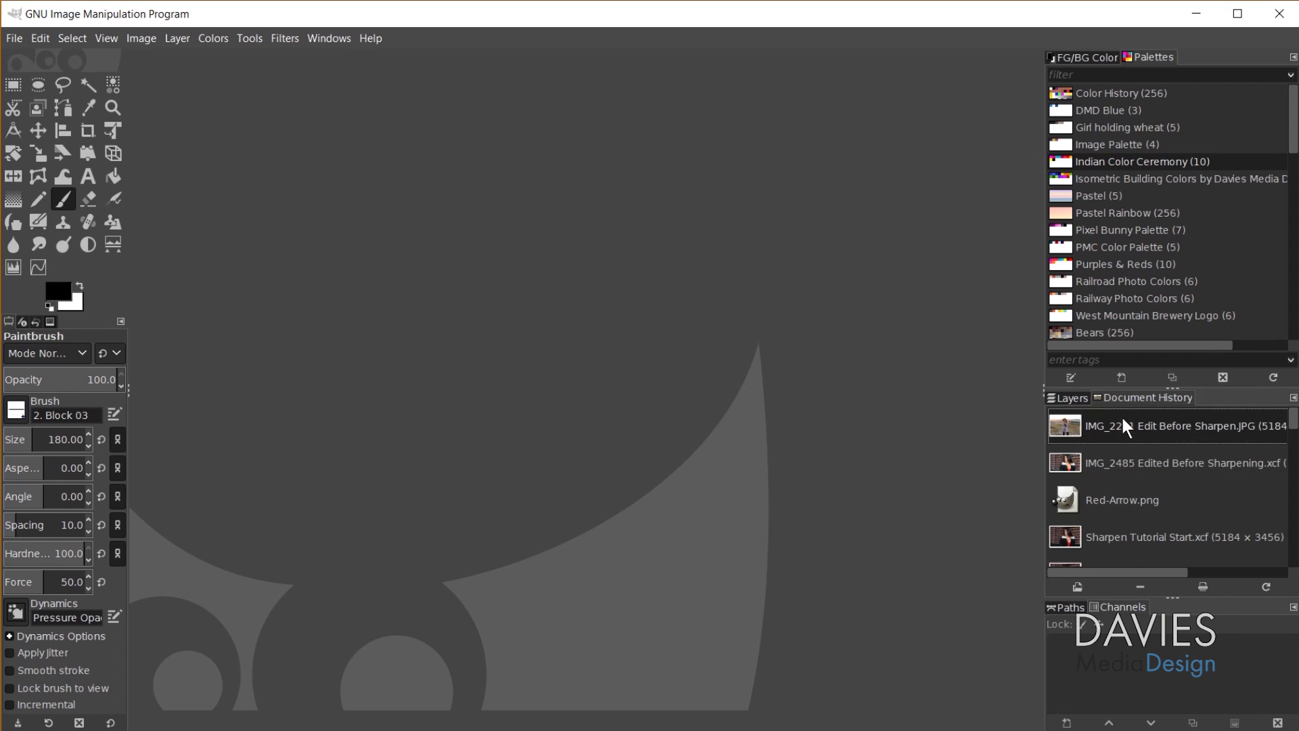
{"action": "left_click", "coordinate": [1071, 397]}
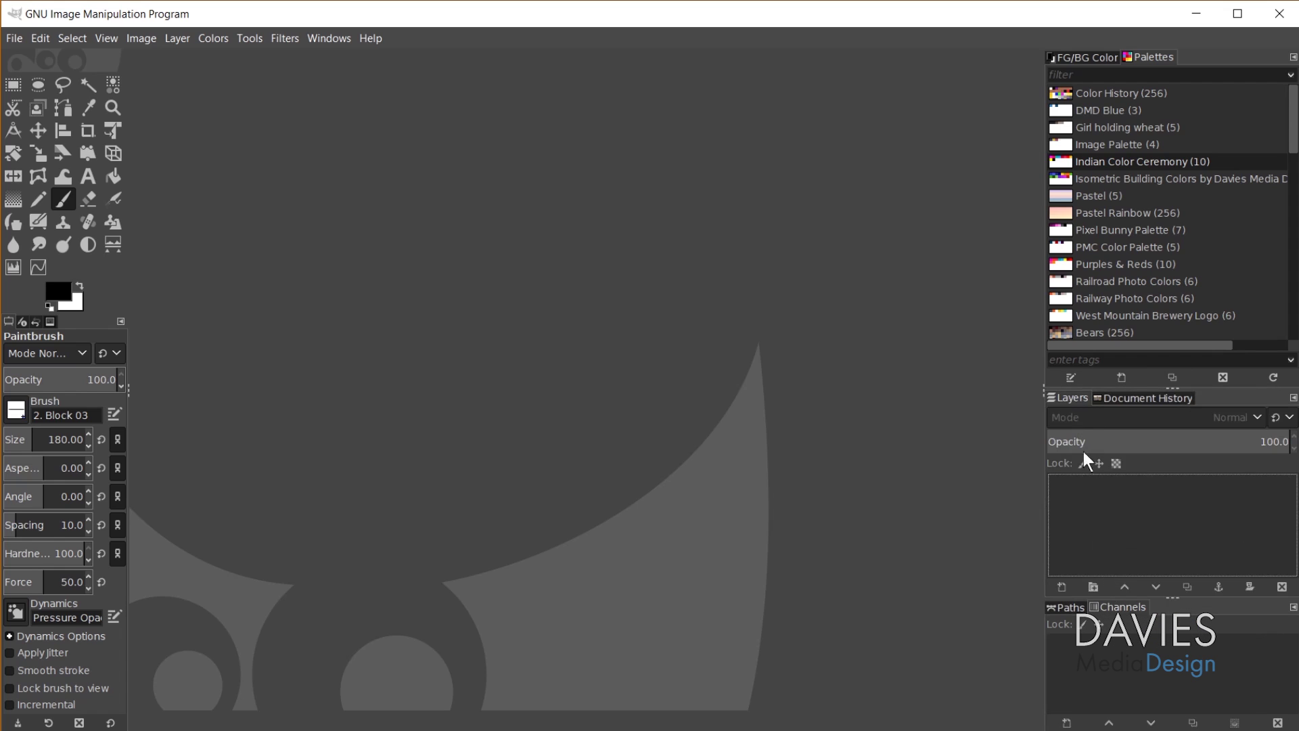
{"action": "left_click_drag", "start_coordinate": [1072, 397], "coordinate": [1068, 529]}
{"action": "left_click_drag", "start_coordinate": [1171, 528], "coordinate": [1110, 528]}
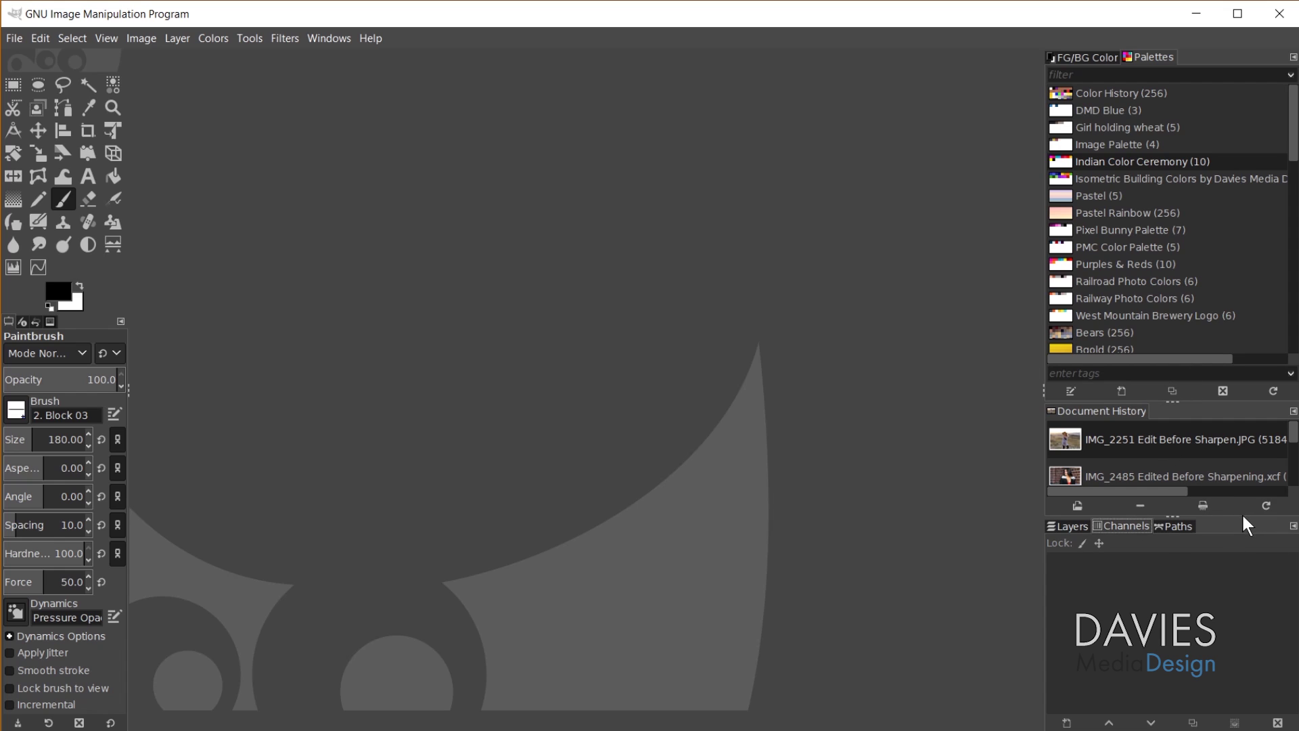
Enlarge the palettes list and Document History pane, and bring the colour selector to the front
{"action": "left_click_drag", "start_coordinate": [1241, 514], "coordinate": [1243, 573]}
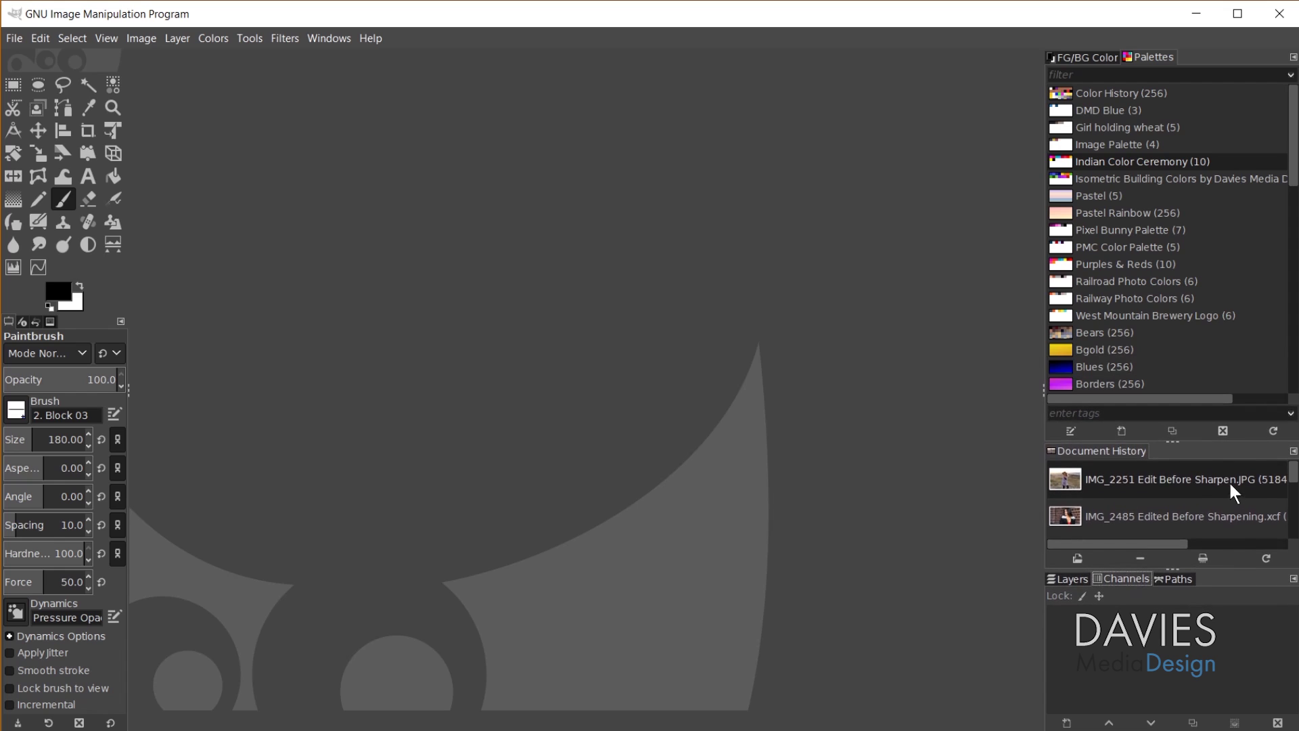
{"action": "left_click_drag", "start_coordinate": [1236, 440], "coordinate": [1239, 326]}
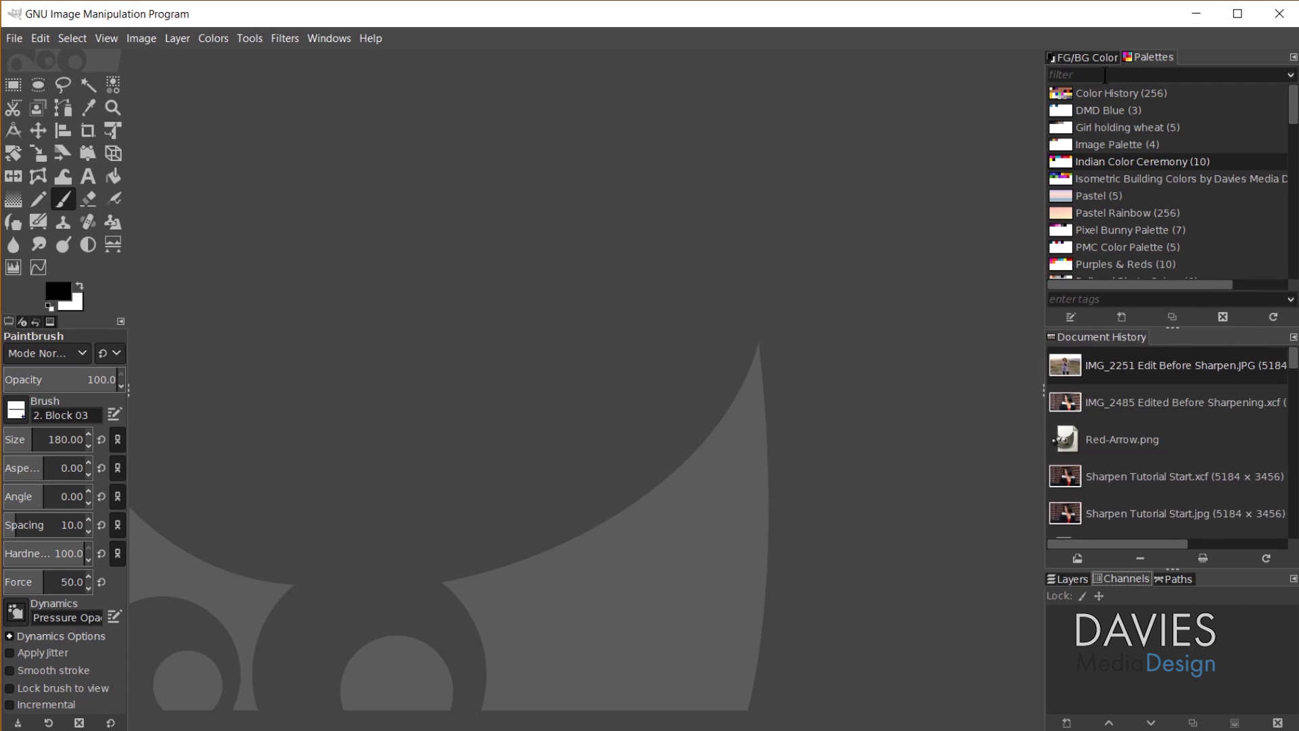
{"action": "left_click", "coordinate": [1085, 61]}
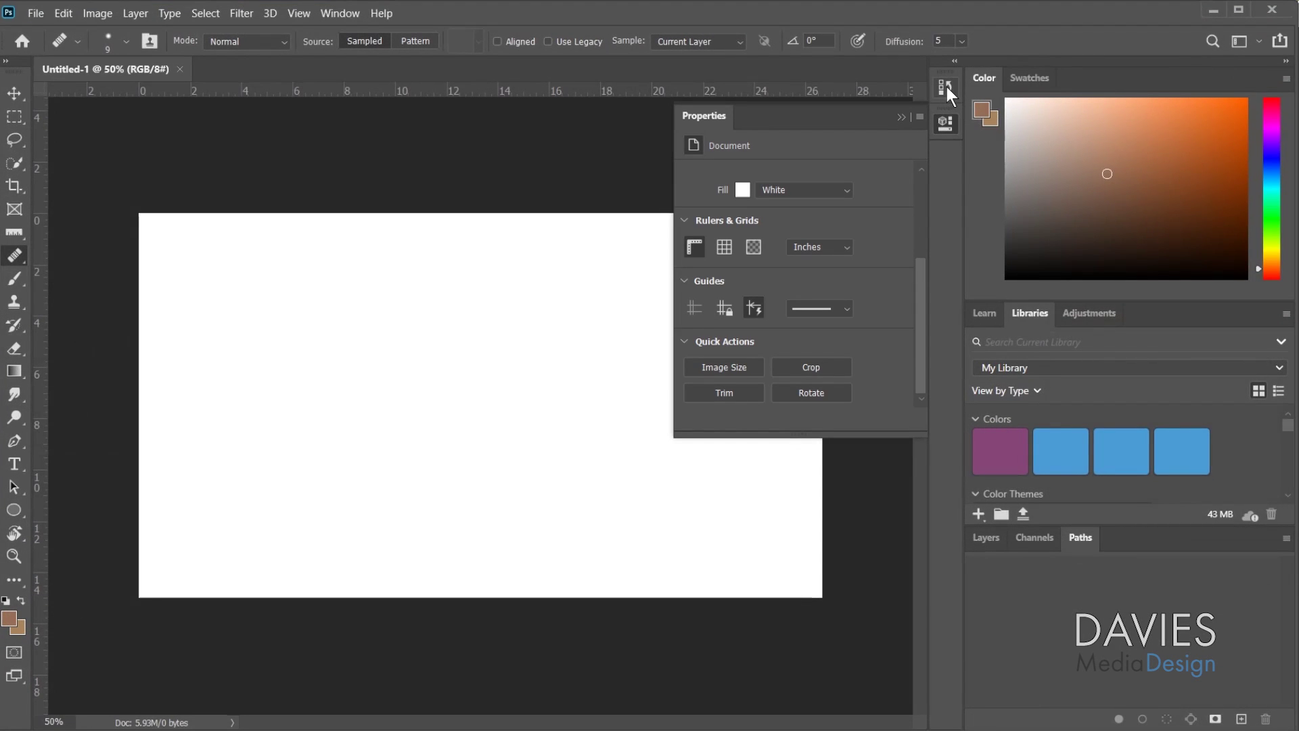
Show Photoshop's History panel for comparison, then minimise Photoshop
{"action": "left_click", "coordinate": [947, 88]}
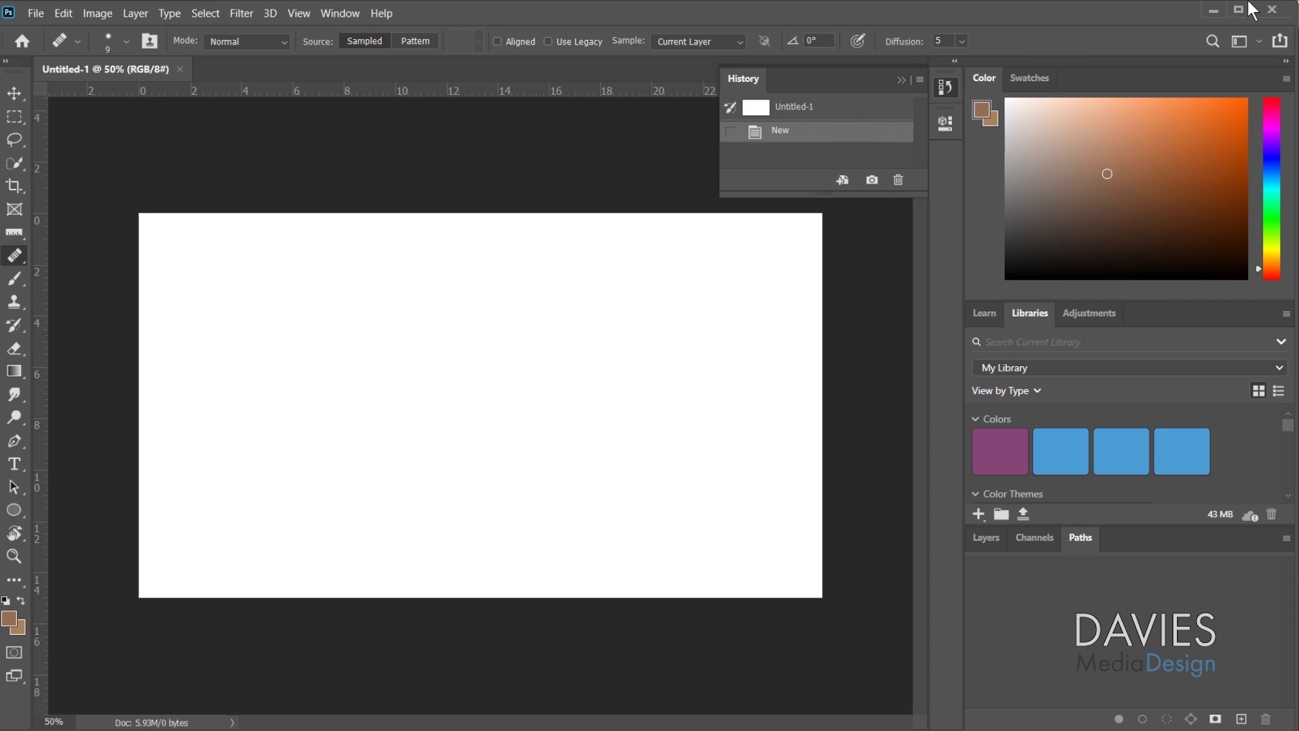
{"action": "left_click", "coordinate": [1213, 10]}
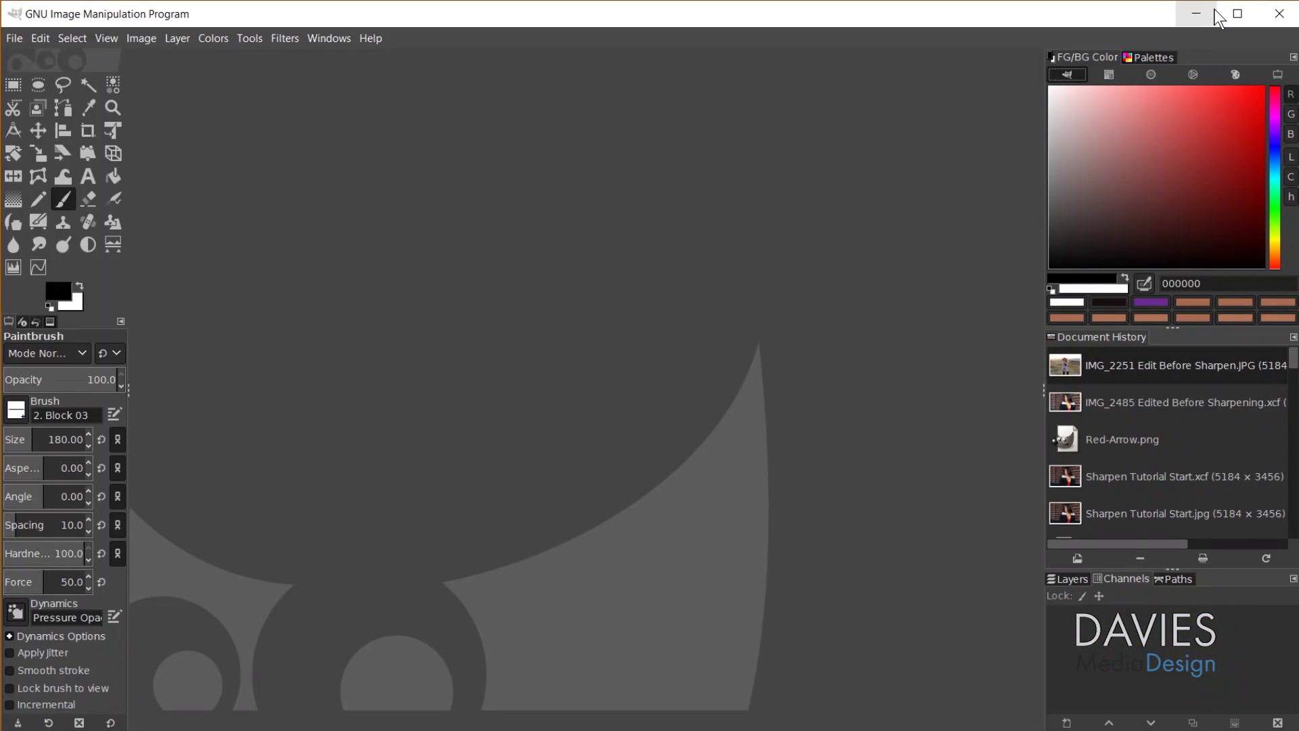
Move Undo History into its own right-hand column and widen it and the Document History column
{"action": "left_click", "coordinate": [35, 321]}
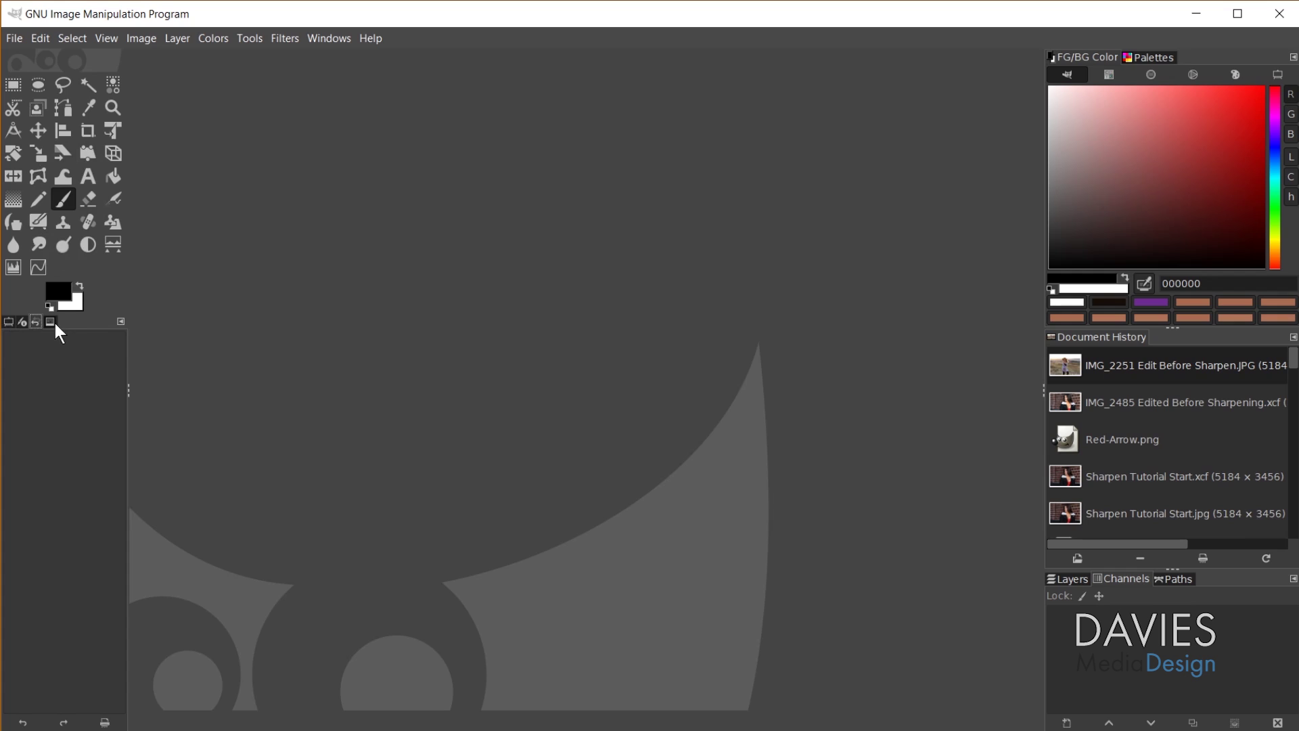
{"action": "left_click_drag", "start_coordinate": [35, 322], "coordinate": [586, 241]}
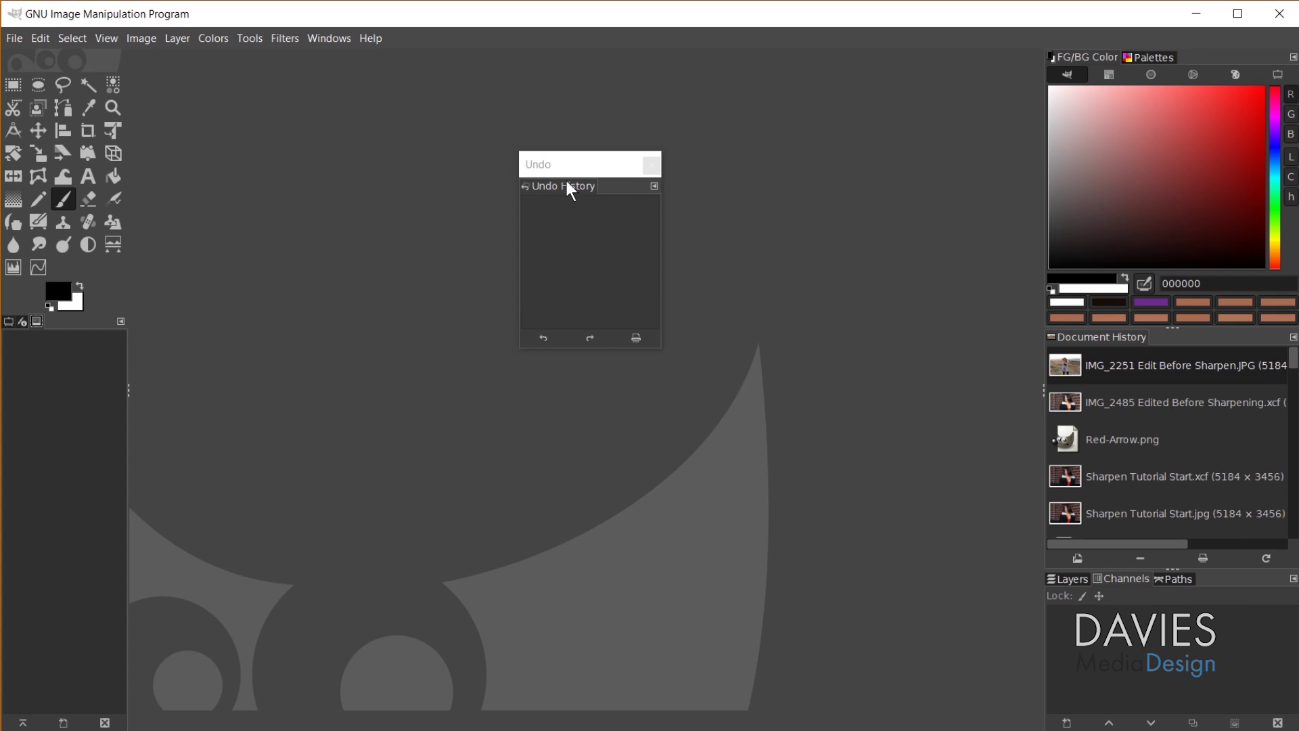
{"action": "left_click_drag", "start_coordinate": [563, 185], "coordinate": [1047, 241]}
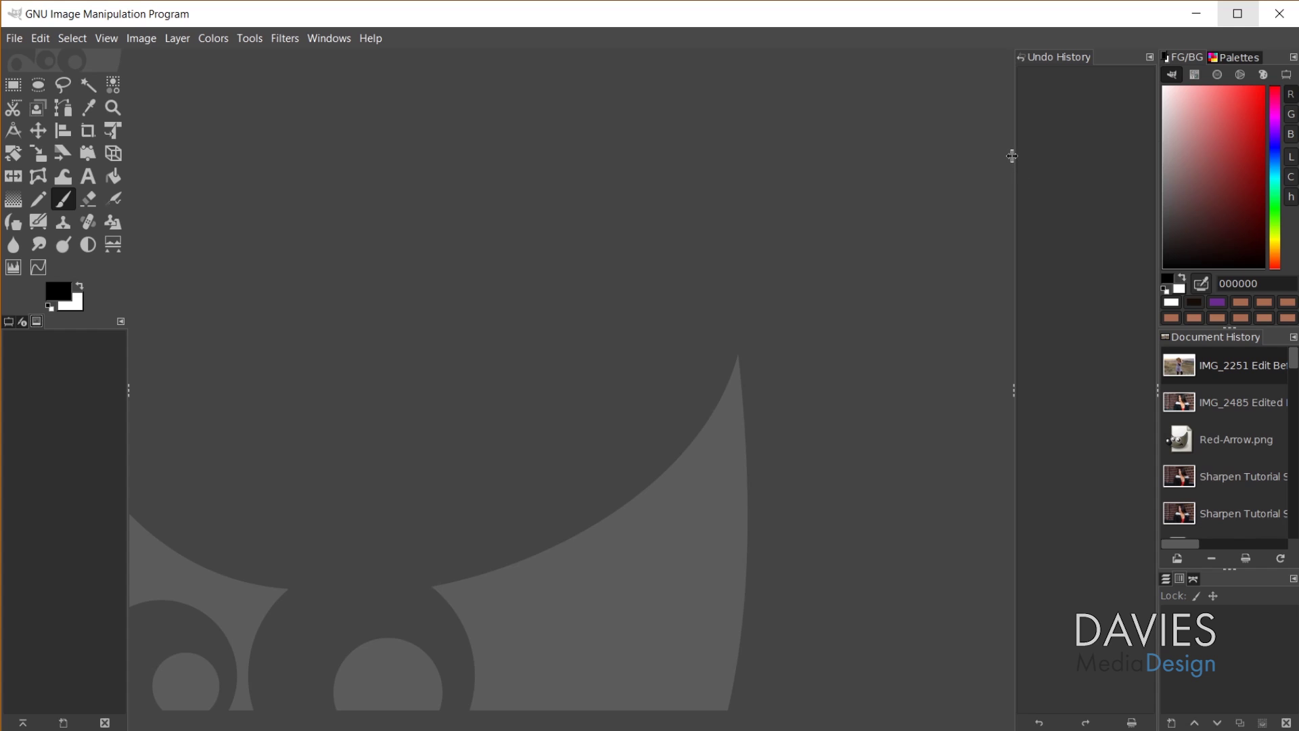
{"action": "left_click_drag", "start_coordinate": [1014, 161], "coordinate": [939, 165]}
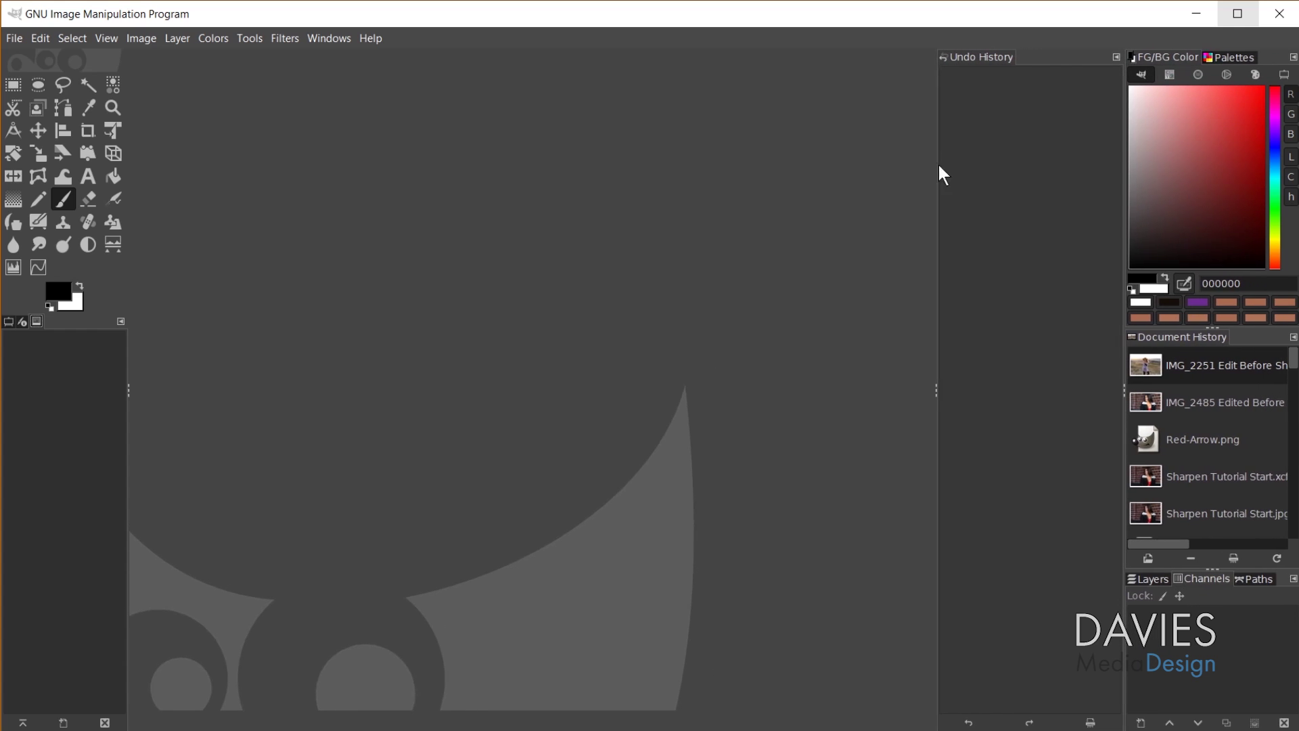
{"action": "left_click_drag", "start_coordinate": [1122, 177], "coordinate": [1045, 175]}
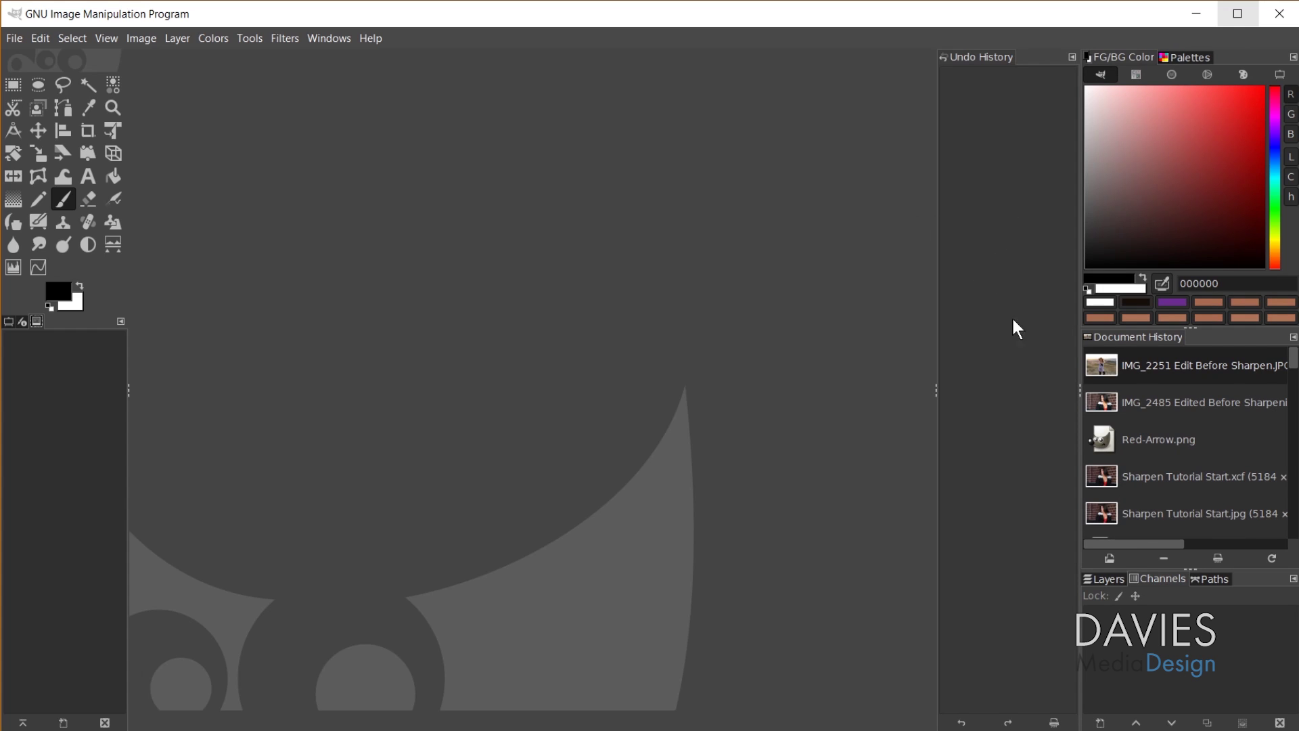
{"action": "left_click", "coordinate": [36, 322]}
Create a new 1920 × 1080 px image using File > New
{"action": "left_click", "coordinate": [14, 38]}
{"action": "left_click", "coordinate": [29, 57]}
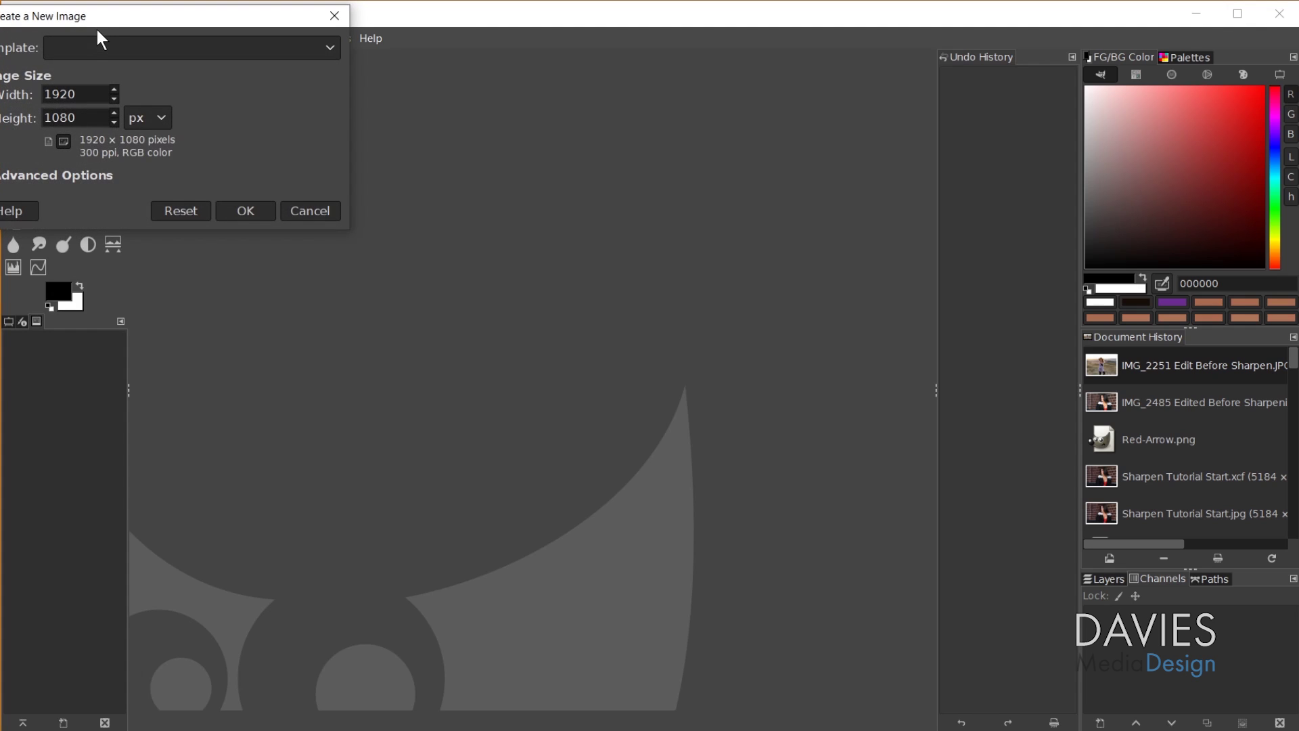
{"action": "left_click_drag", "start_coordinate": [103, 15], "coordinate": [278, 108]}
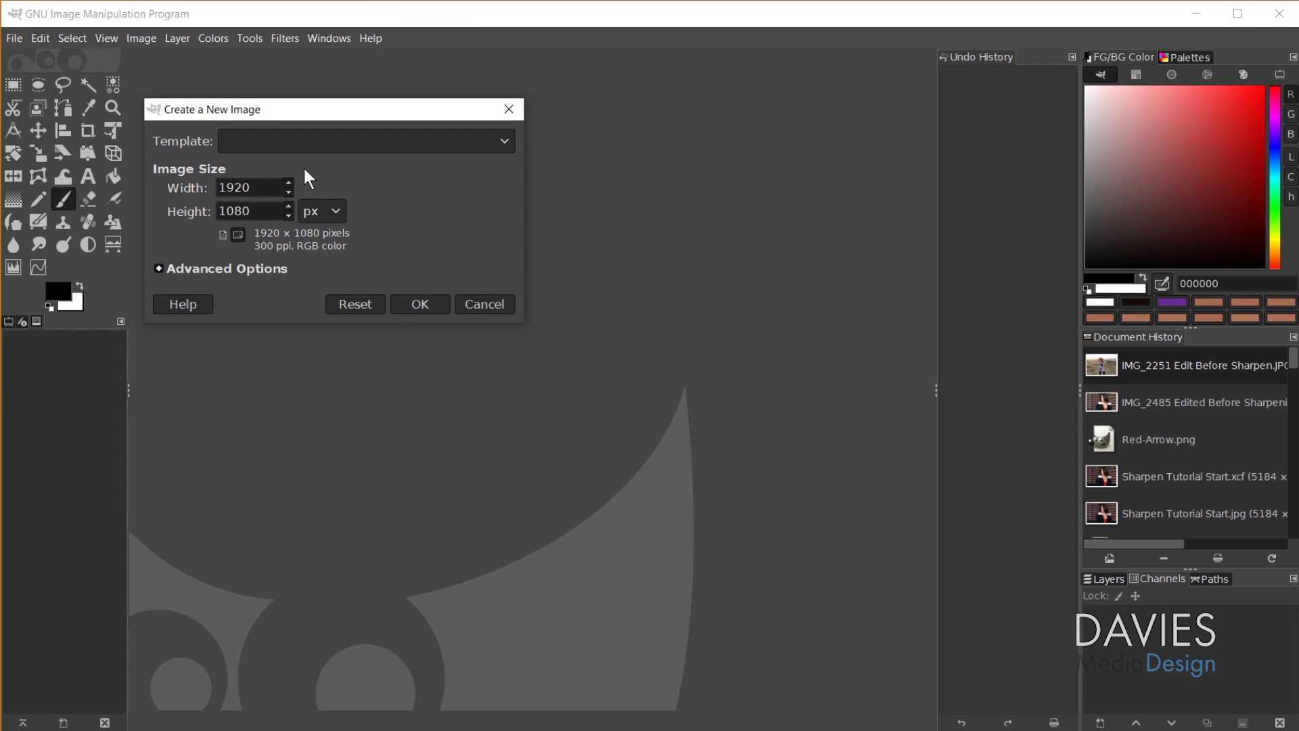
{"action": "left_click", "coordinate": [430, 303]}
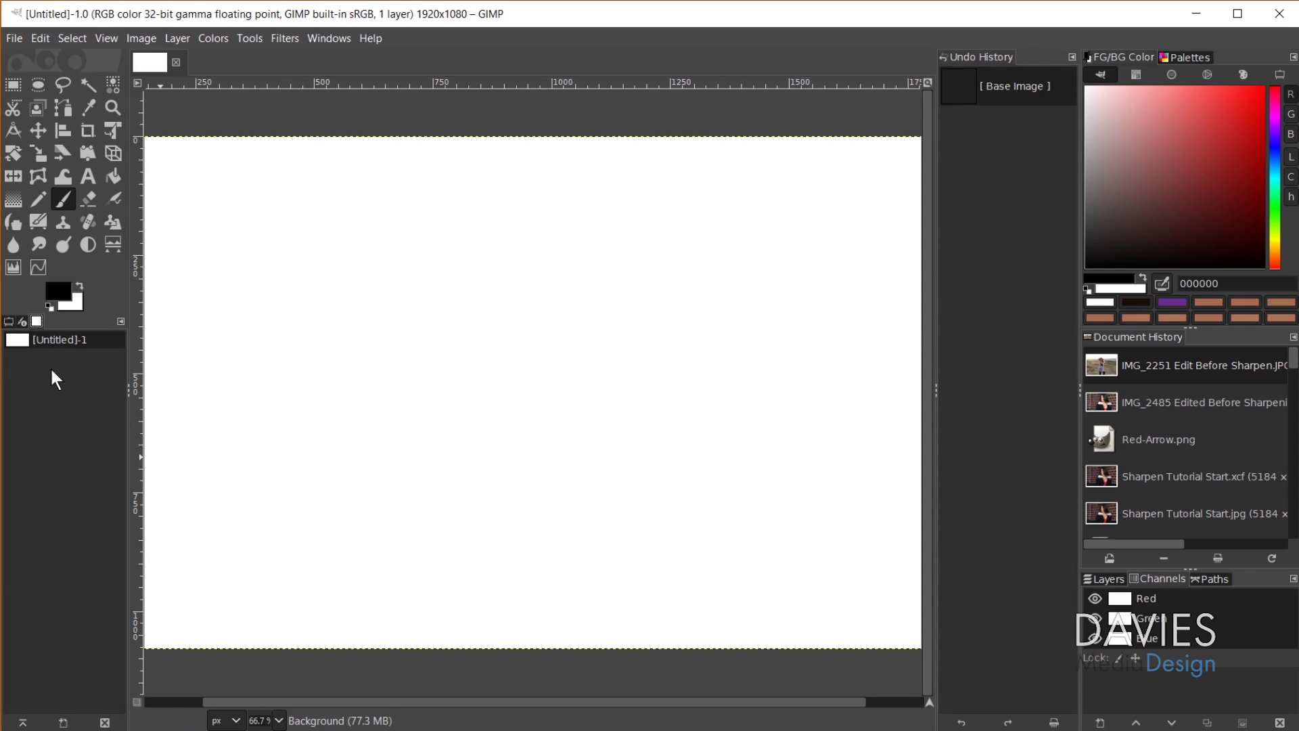
Reopen IMG_2485 Edited Before Sharpening.xcf from recent files and switch between it and Untitled-1
{"action": "left_click", "coordinate": [14, 38]}
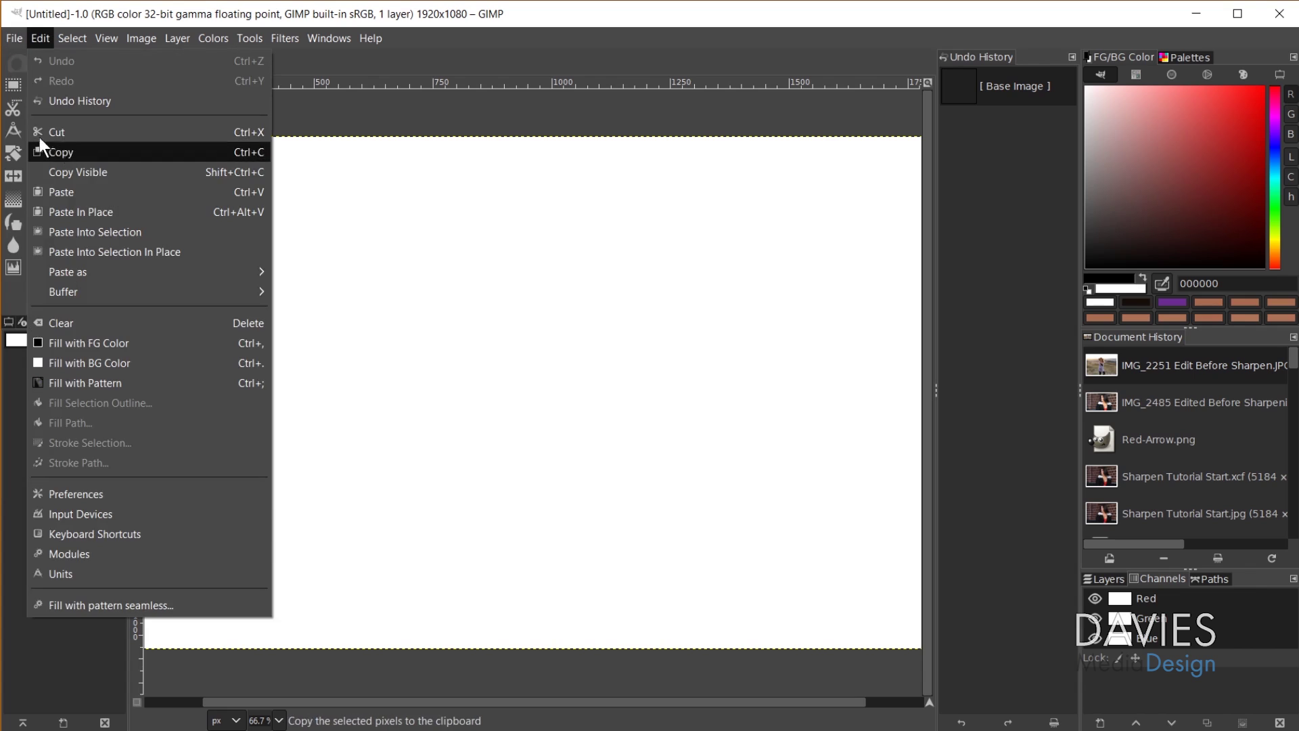
{"action": "mouse_move", "coordinate": [33, 164]}
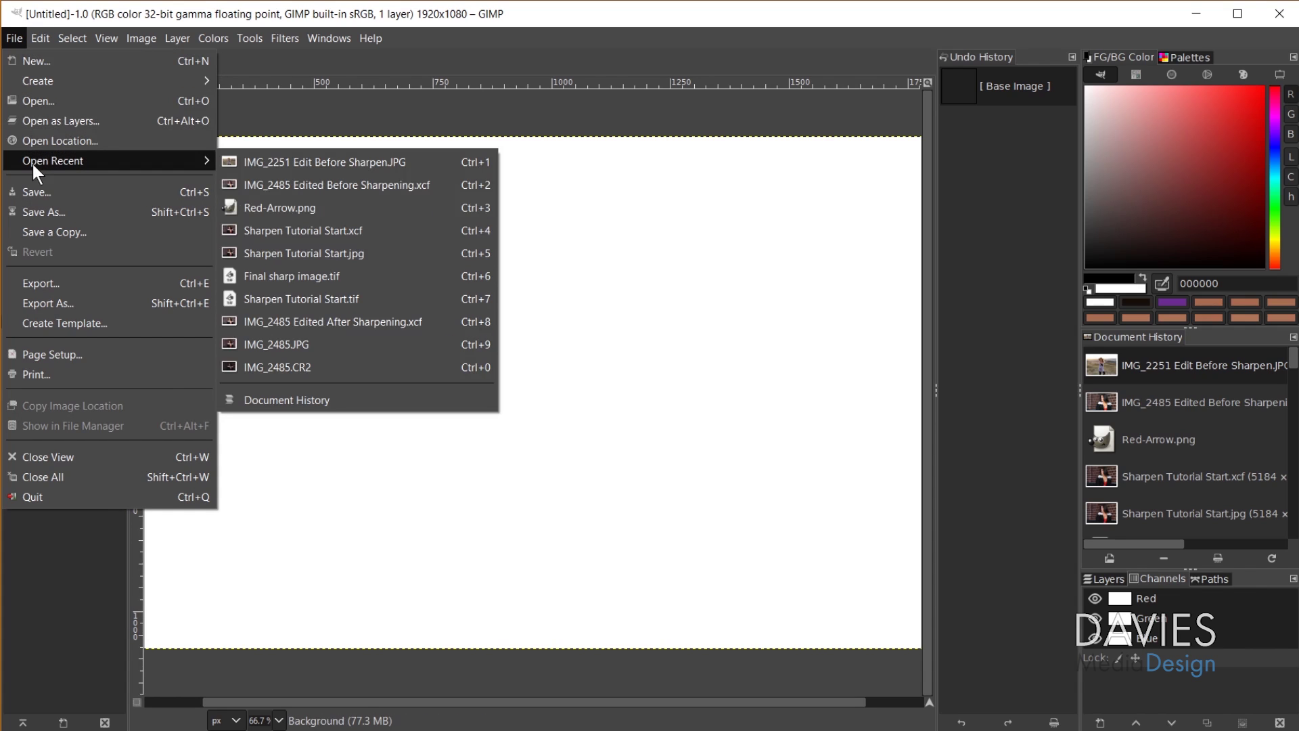
{"action": "left_click", "coordinate": [430, 183]}
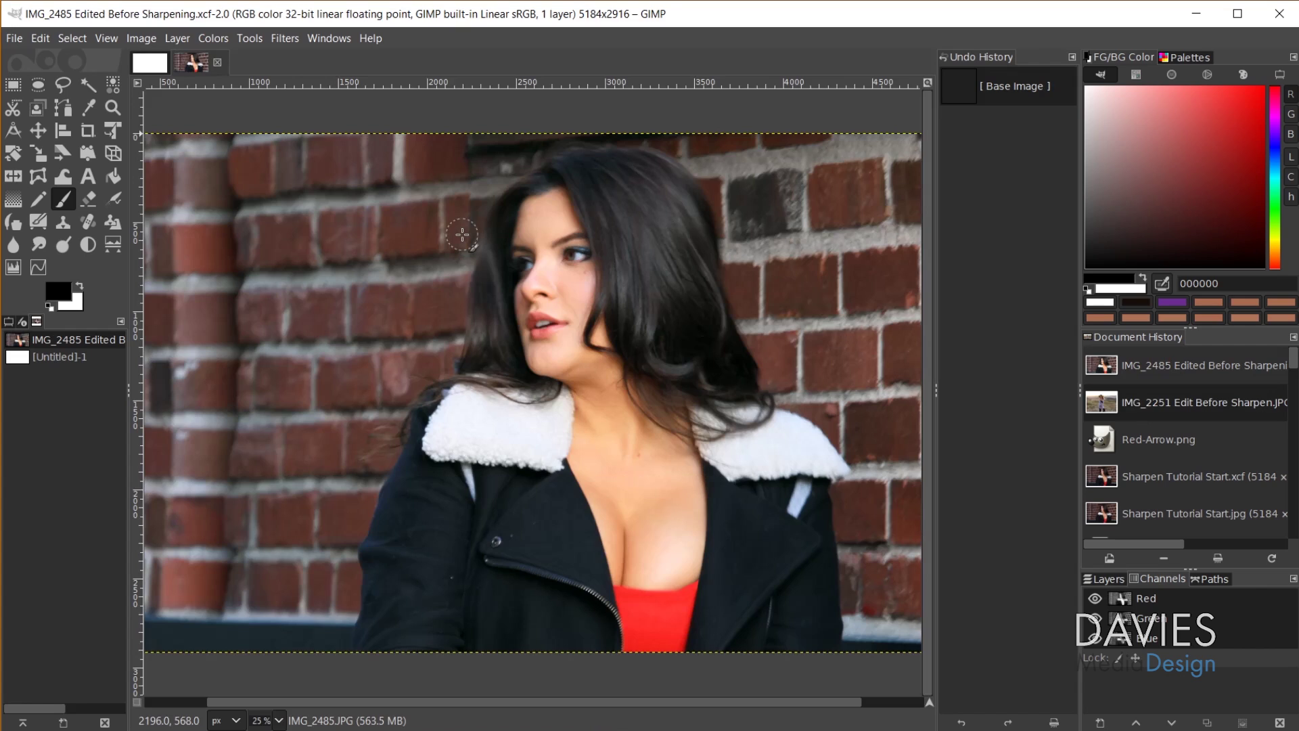
{"action": "left_click", "coordinate": [57, 355]}
{"action": "double_click", "coordinate": [18, 355]}
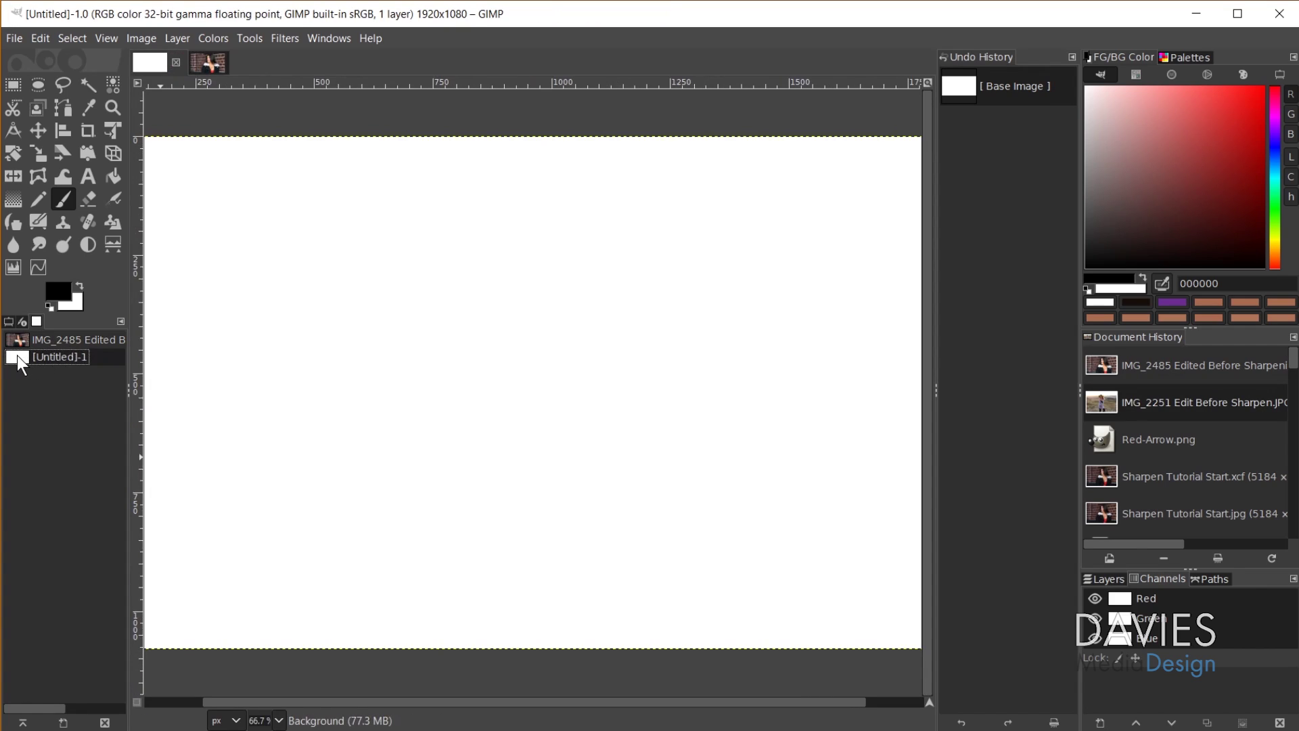
{"action": "left_click", "coordinate": [12, 337]}
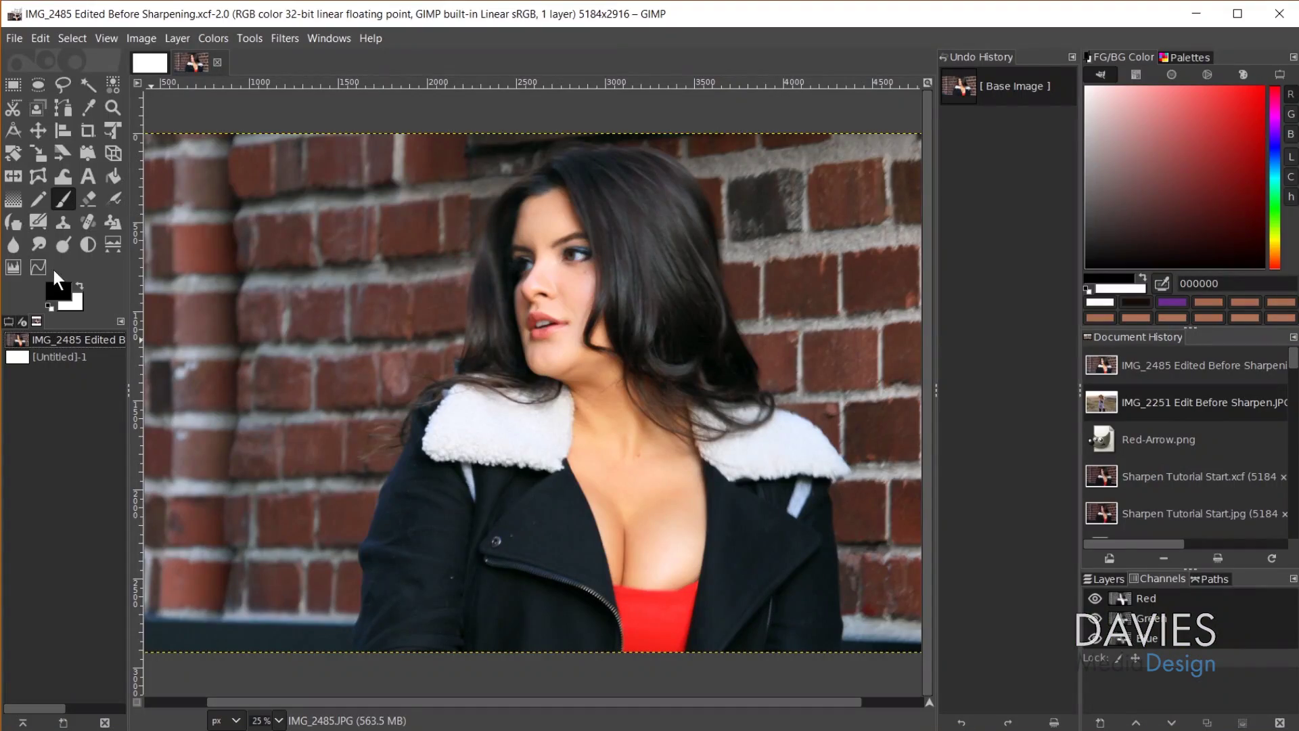
Close the Images tab in the left dock
{"action": "left_click", "coordinate": [122, 321]}
{"action": "left_click", "coordinate": [80, 357]}
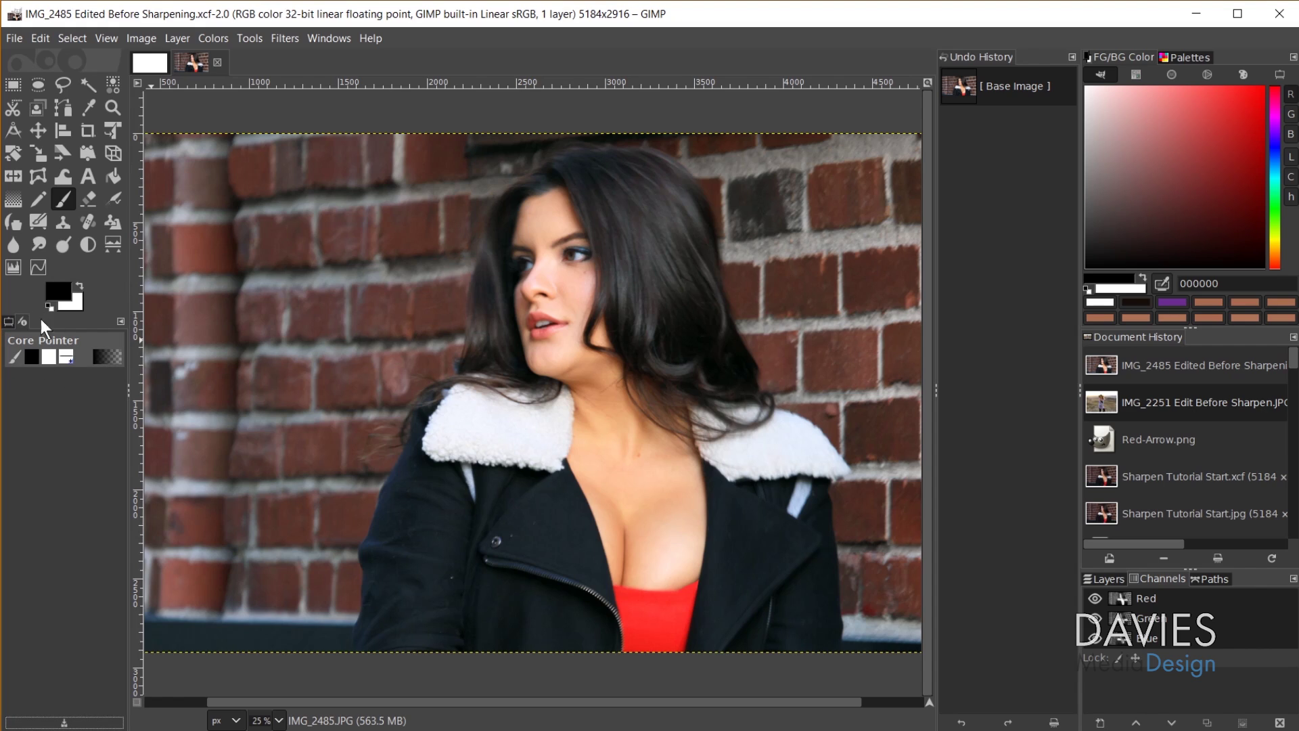
{"action": "left_click", "coordinate": [122, 322]}
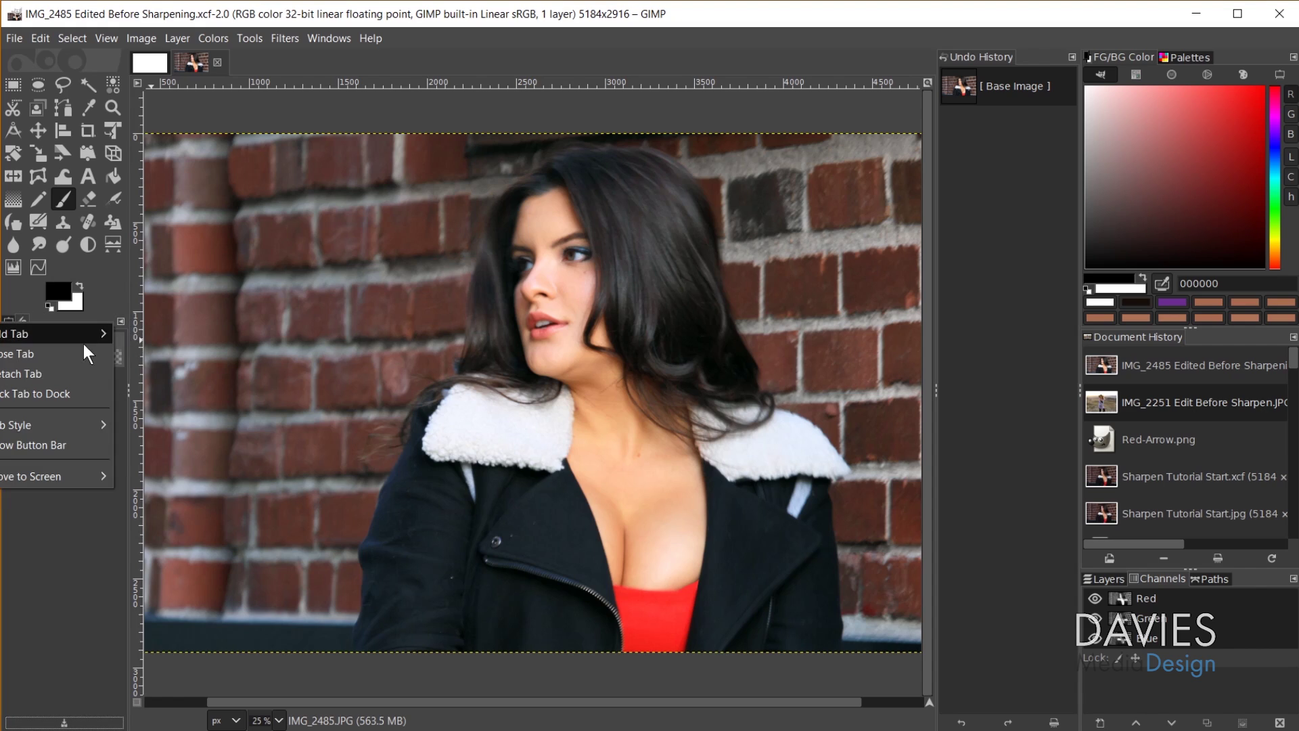
Close Core Pointer and the IMG_2485 photo, dock Tool Options by Undo History, narrow the toolbox
{"action": "left_click", "coordinate": [69, 360]}
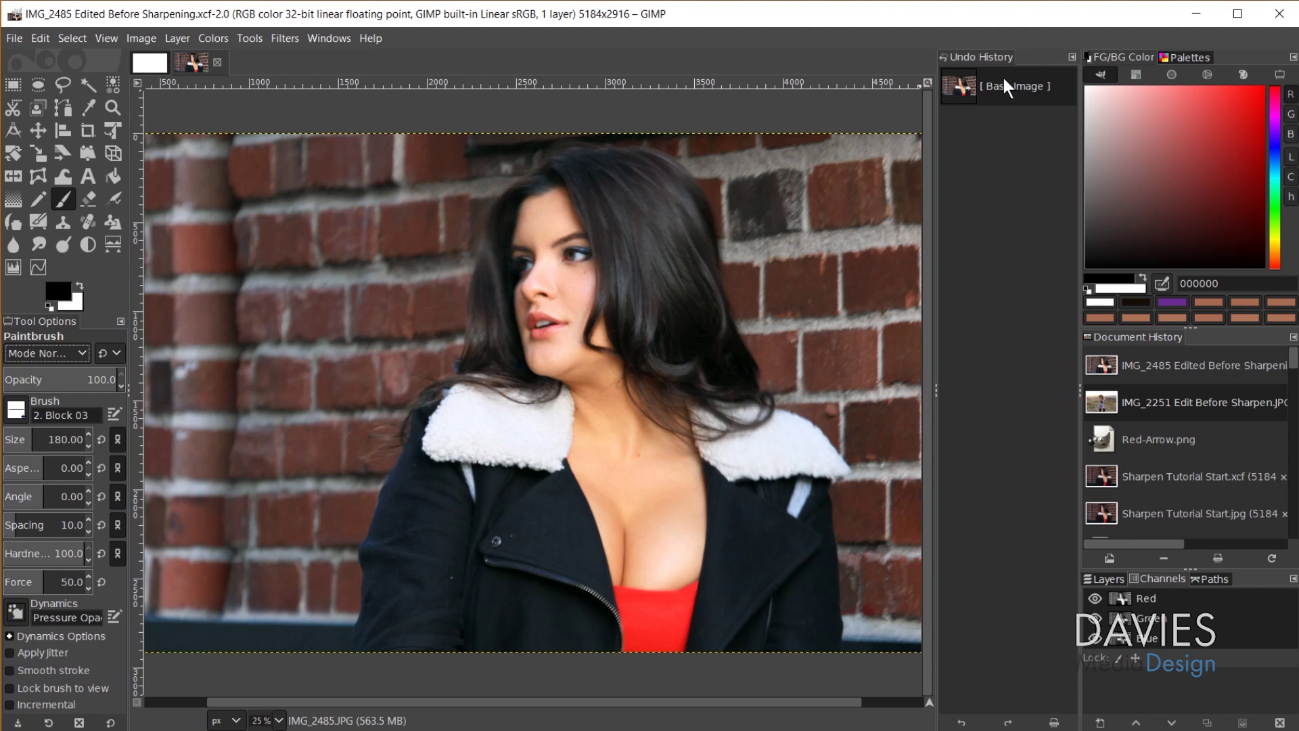
{"action": "left_click", "coordinate": [216, 64]}
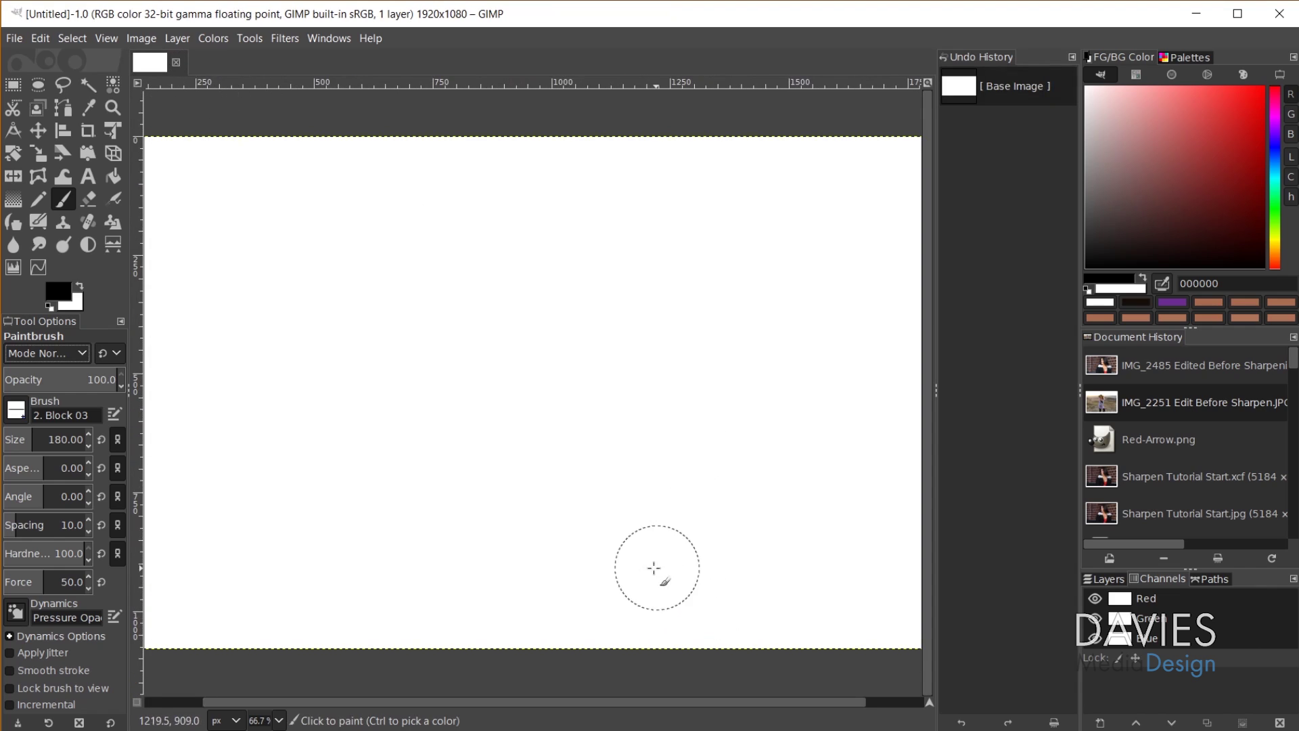
{"action": "mouse_move", "coordinate": [105, 357]}
{"action": "left_mouse_down"}
{"action": "mouse_move", "coordinate": [569, 319]}
{"action": "mouse_move", "coordinate": [972, 165]}
{"action": "mouse_move", "coordinate": [1039, 66]}
{"action": "left_mouse_up"}
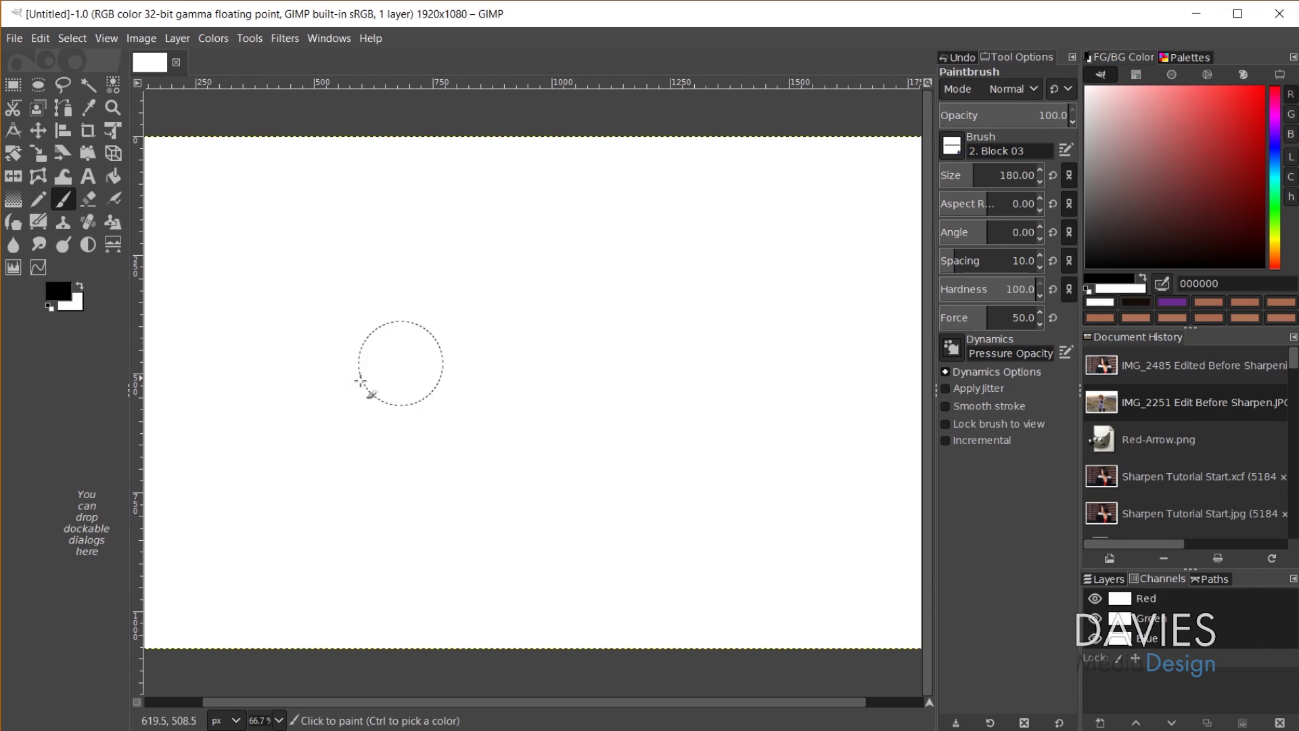
{"action": "left_click_drag", "start_coordinate": [130, 356], "coordinate": [58, 353]}
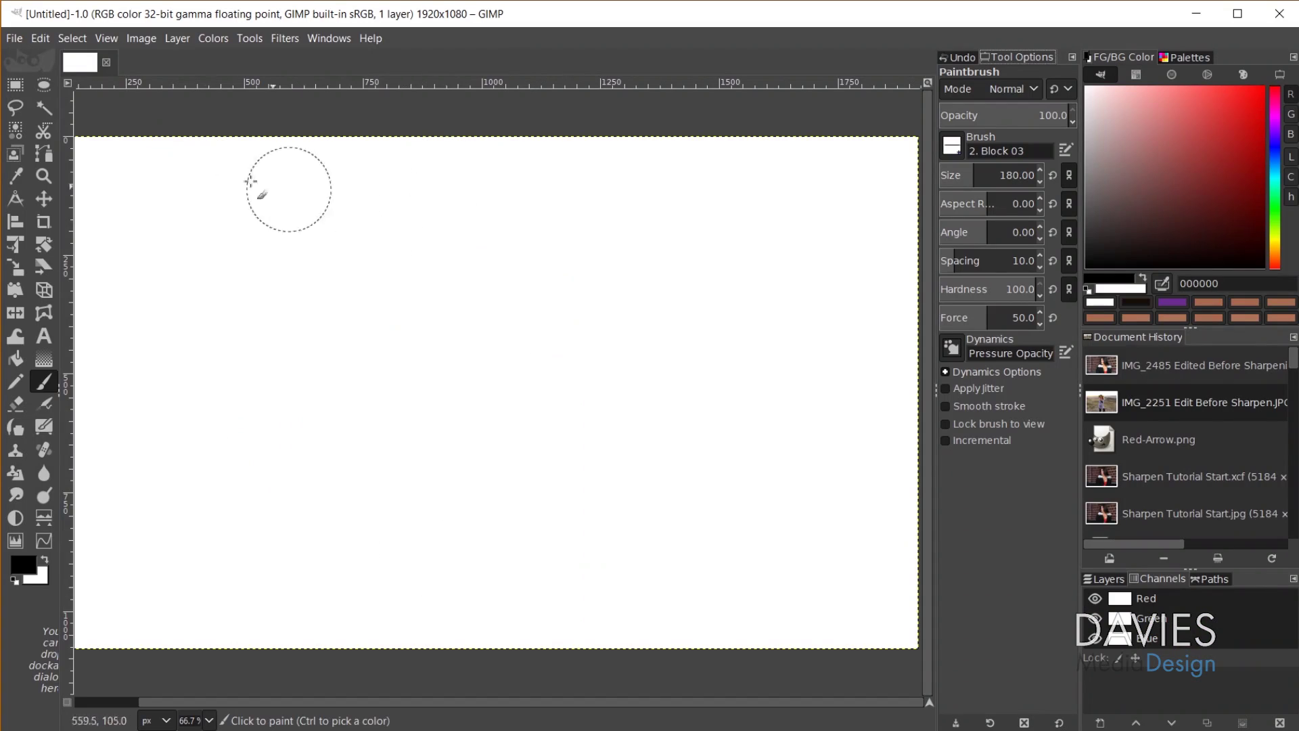
{"action": "left_click", "coordinate": [43, 37]}
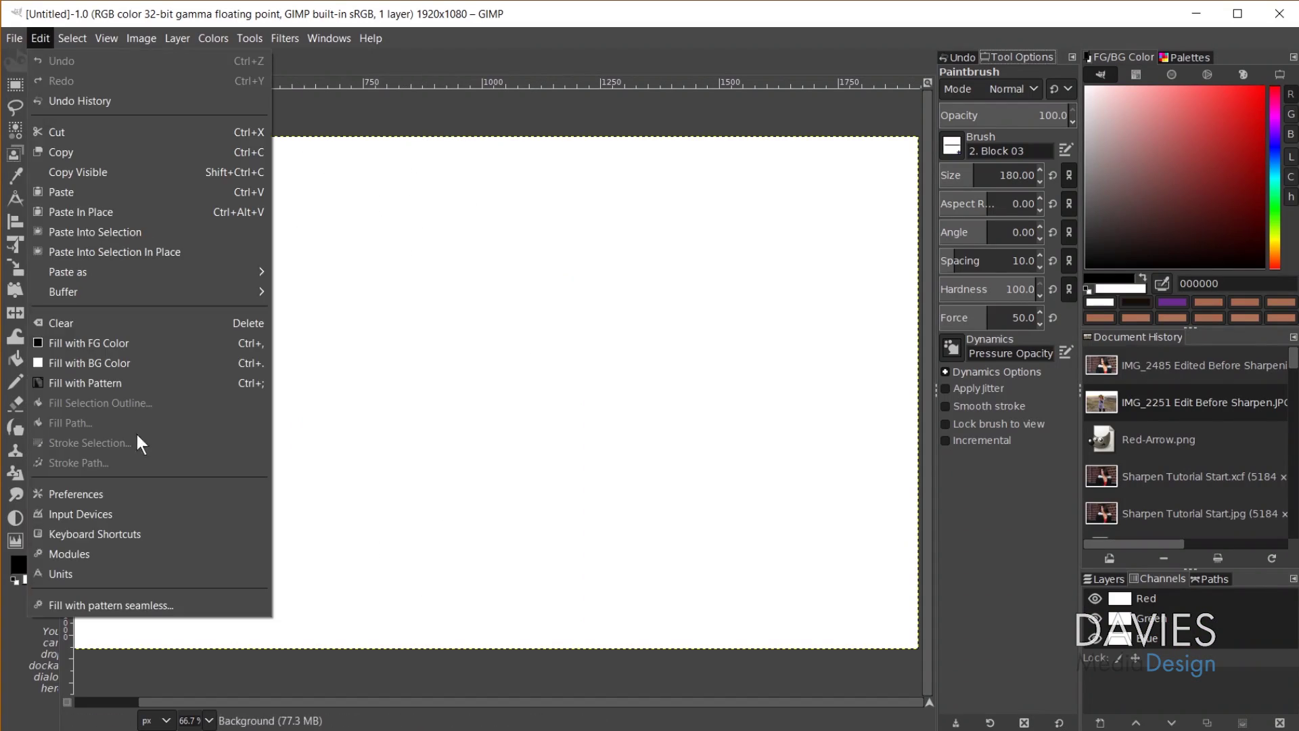
{"action": "left_click", "coordinate": [107, 495]}
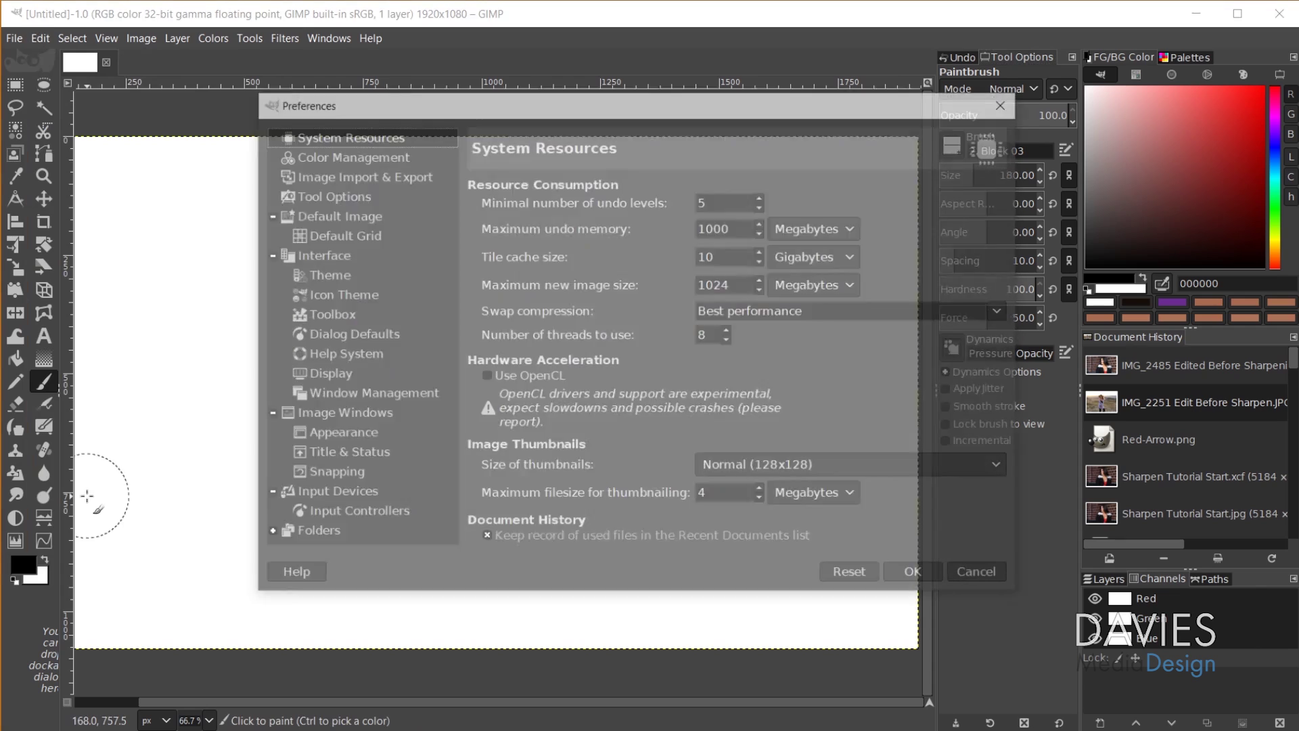
{"action": "left_click", "coordinate": [338, 395]}
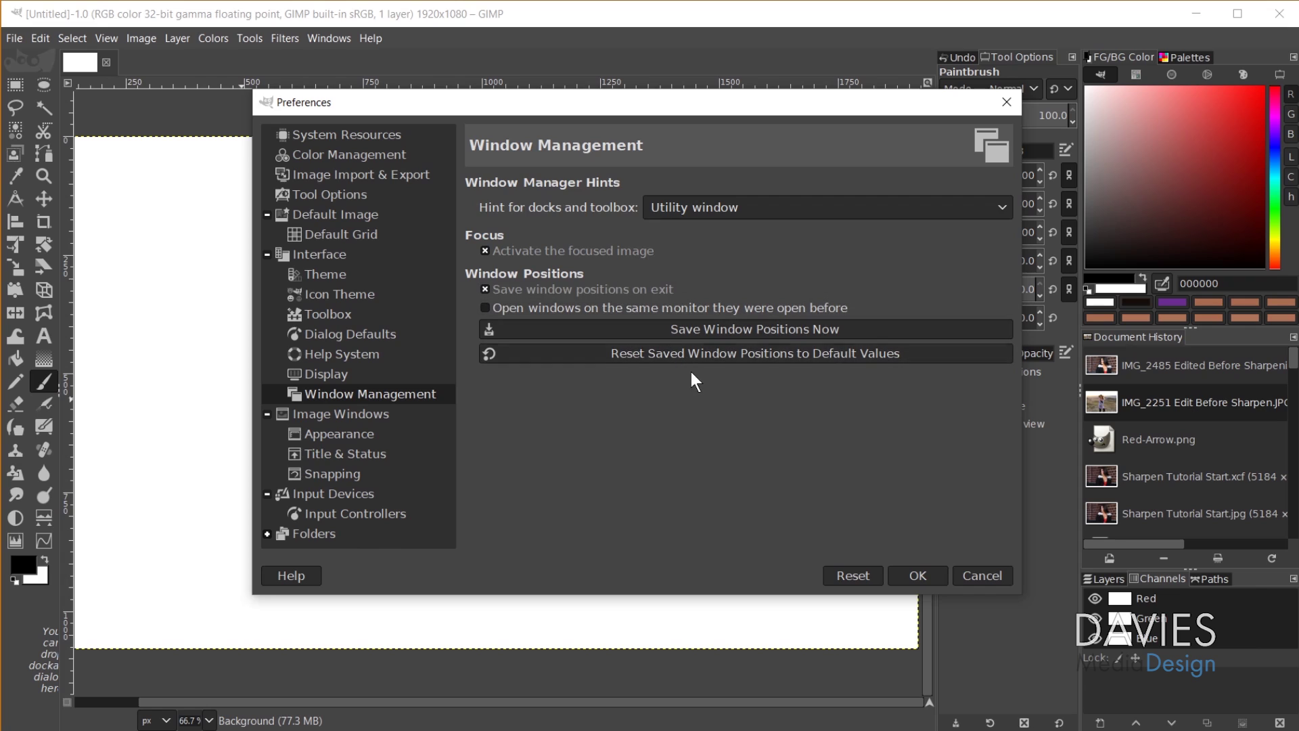
{"action": "left_click", "coordinate": [911, 575]}
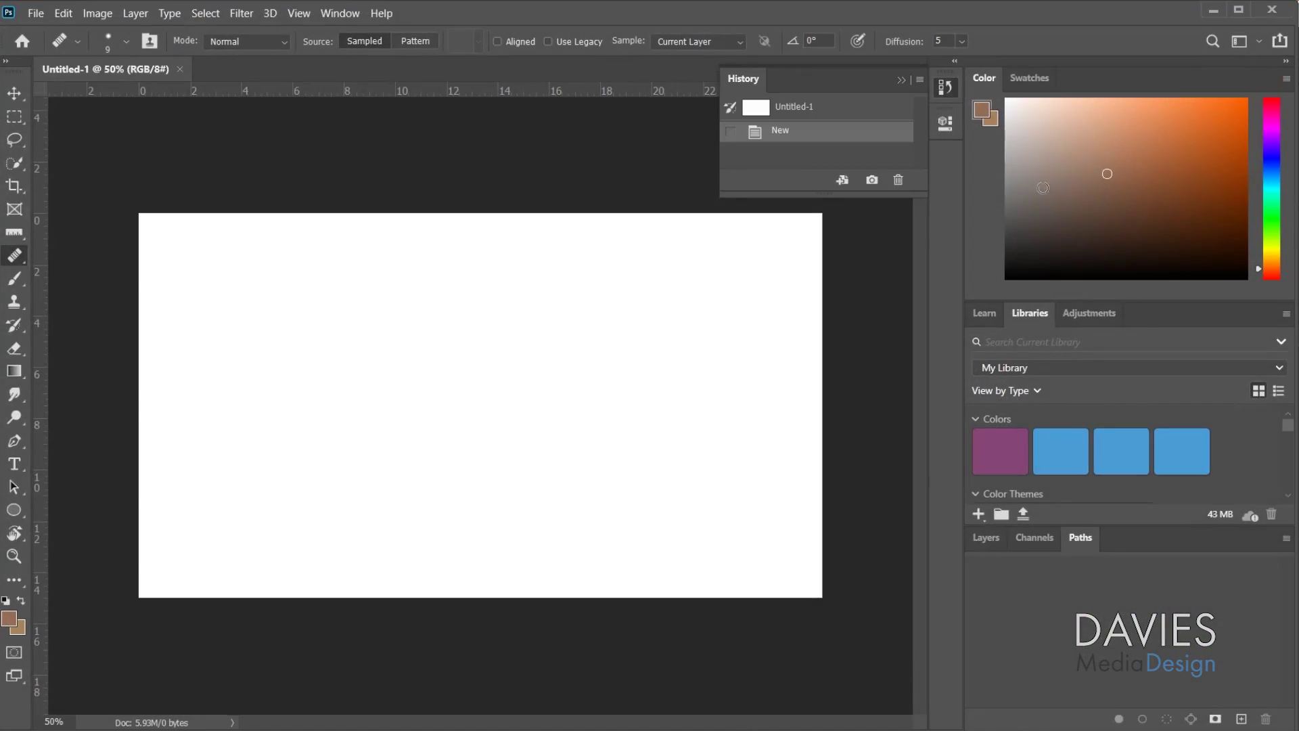
Switch Photoshop to the Photography workspace and use the Navigator to zoom to the whole document
{"action": "left_click", "coordinate": [1254, 39]}
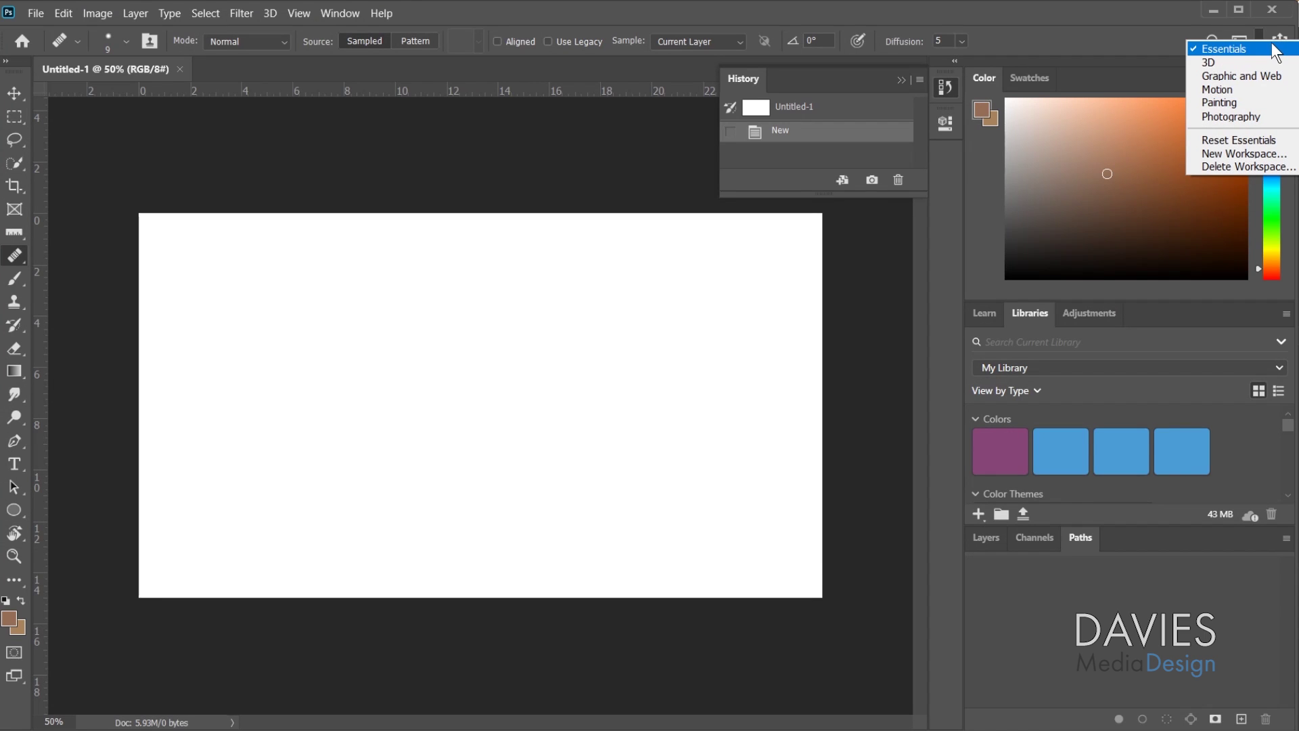
{"action": "left_click", "coordinate": [1274, 120]}
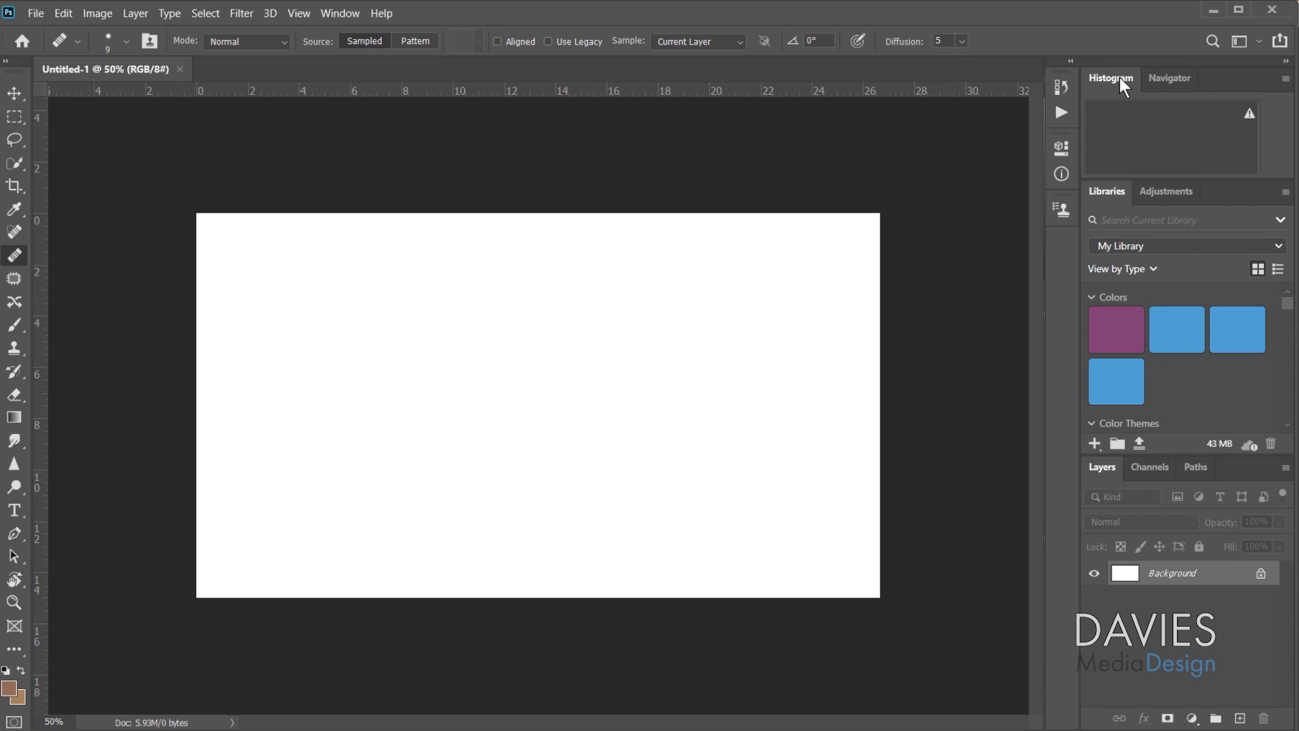
{"action": "left_click", "coordinate": [1174, 79]}
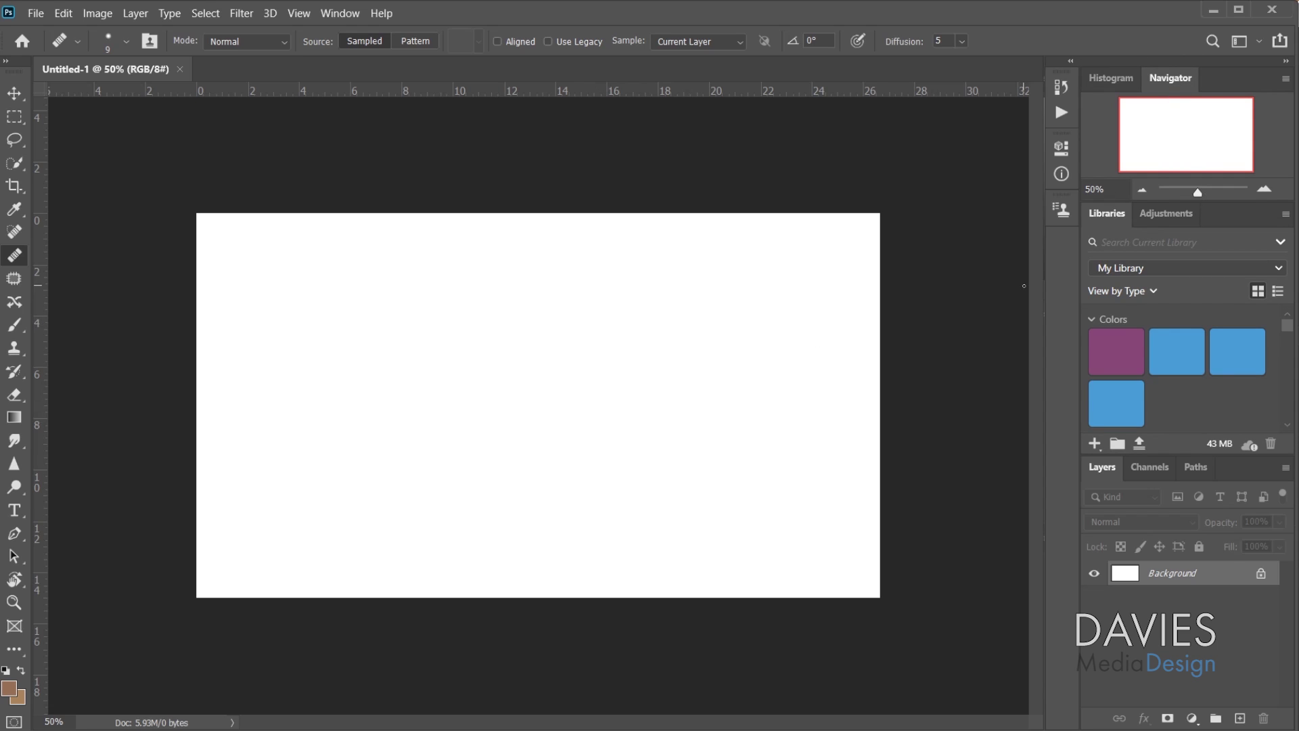
{"action": "left_click_drag", "start_coordinate": [1199, 192], "coordinate": [1212, 189]}
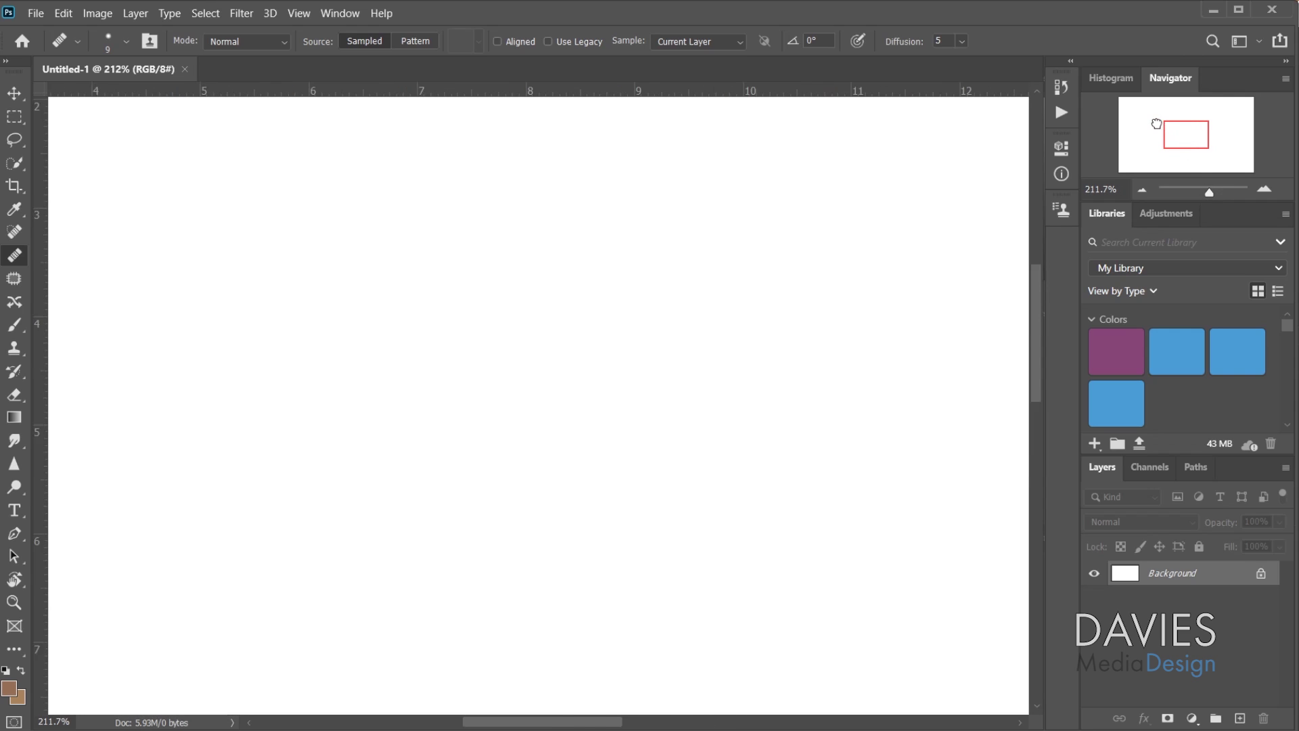
{"action": "mouse_move", "coordinate": [1156, 124]}
{"action": "left_mouse_down"}
{"action": "mouse_move", "coordinate": [1216, 124]}
{"action": "mouse_move", "coordinate": [1229, 150]}
{"action": "mouse_move", "coordinate": [1151, 157]}
{"action": "mouse_move", "coordinate": [1125, 129]}
{"action": "mouse_move", "coordinate": [1149, 131]}
{"action": "left_mouse_up"}
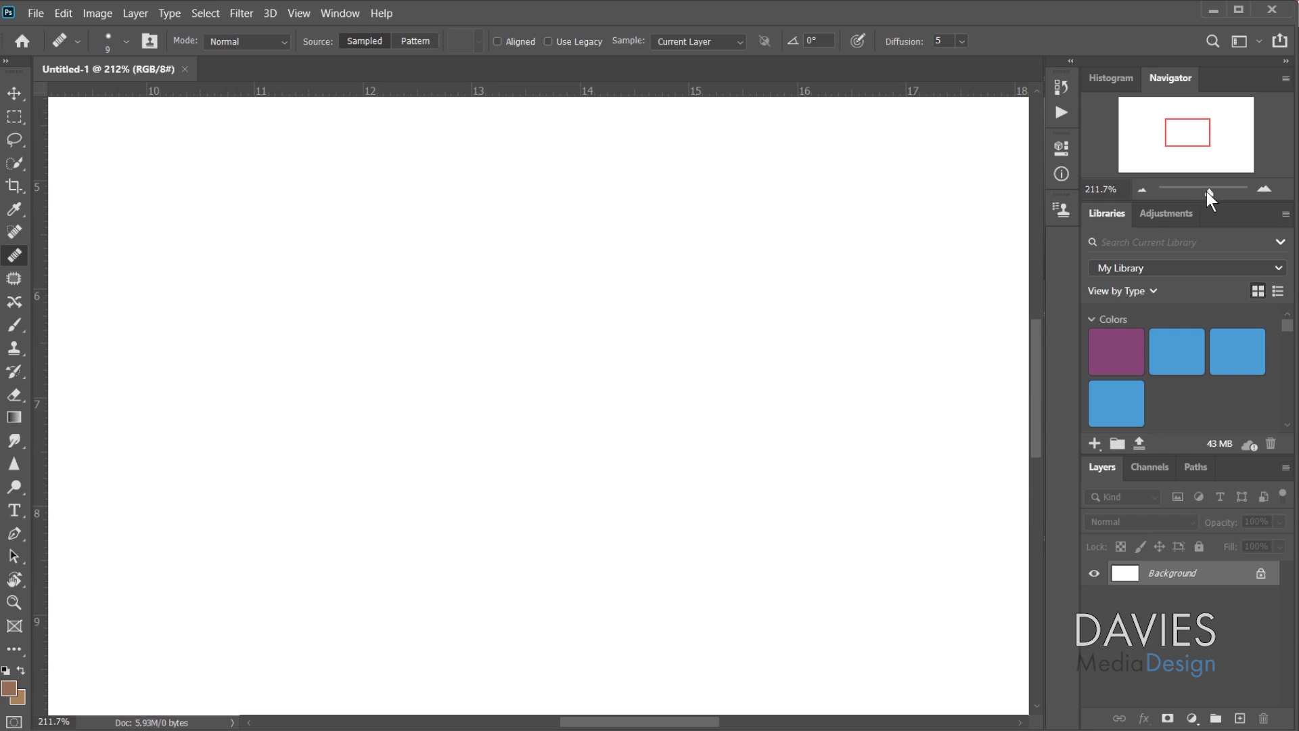
{"action": "left_click_drag", "start_coordinate": [1207, 192], "coordinate": [1198, 189]}
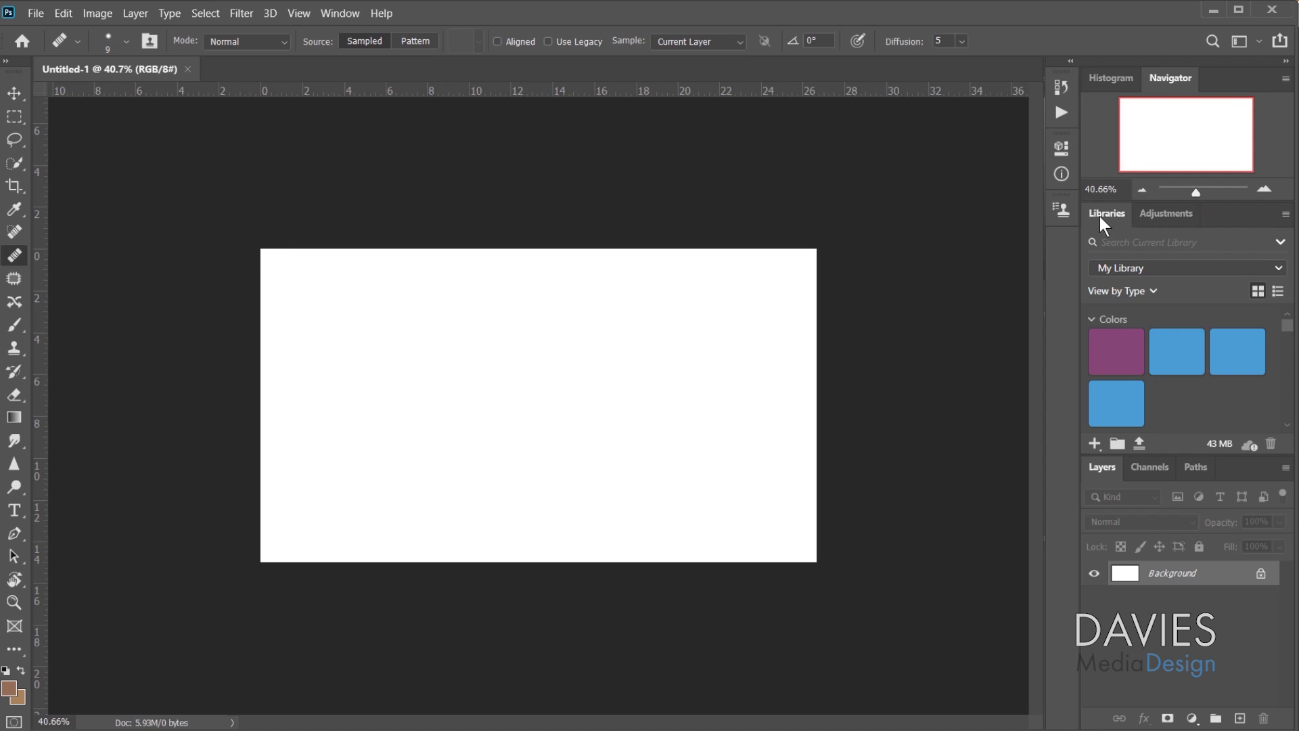
Preview the Properties, Info and Clone Source panels, then minimise Photoshop
{"action": "left_click", "coordinate": [1061, 155]}
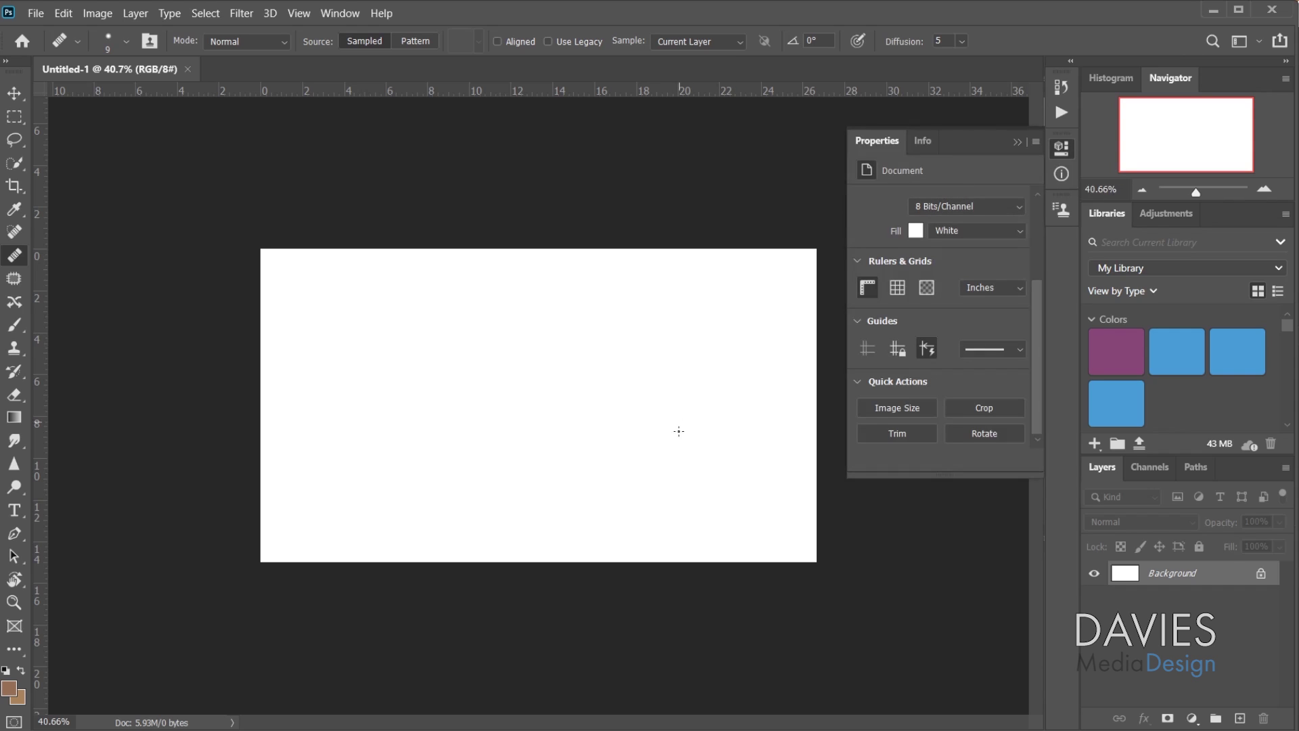
{"action": "left_click", "coordinate": [1065, 169]}
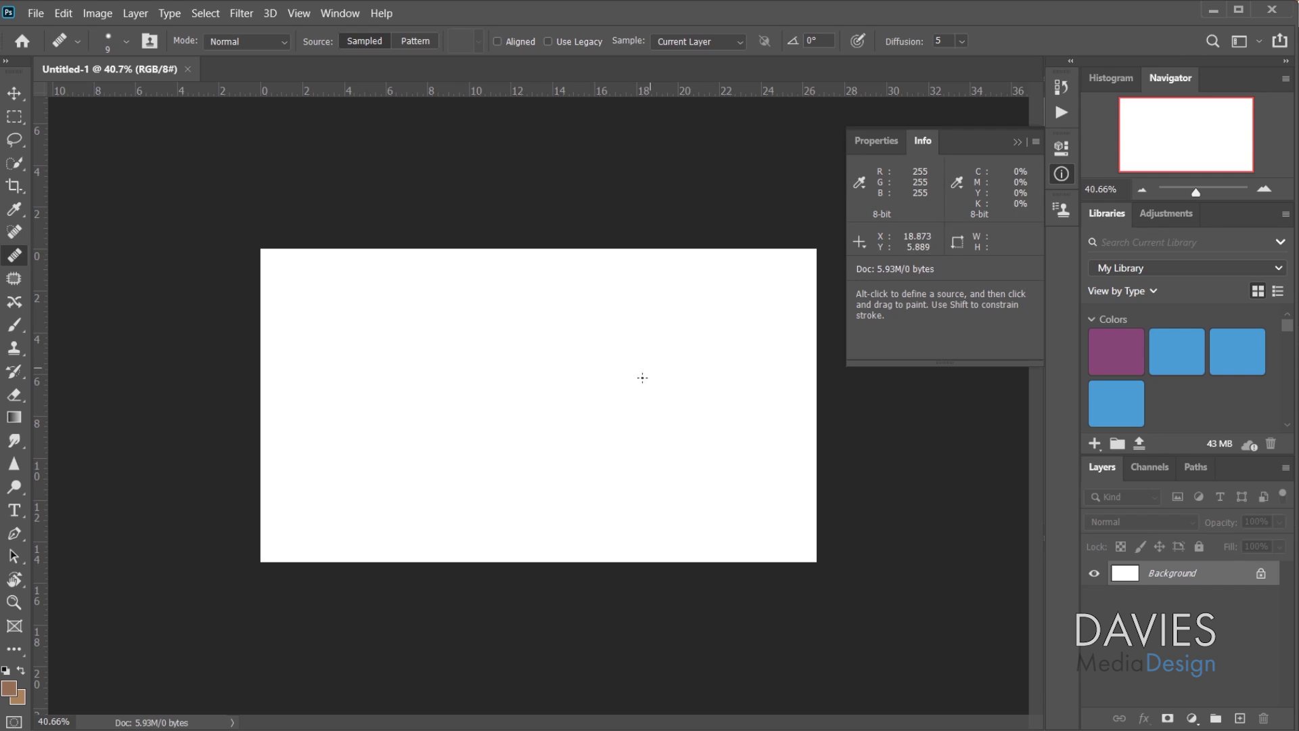
{"action": "left_click", "coordinate": [1061, 206]}
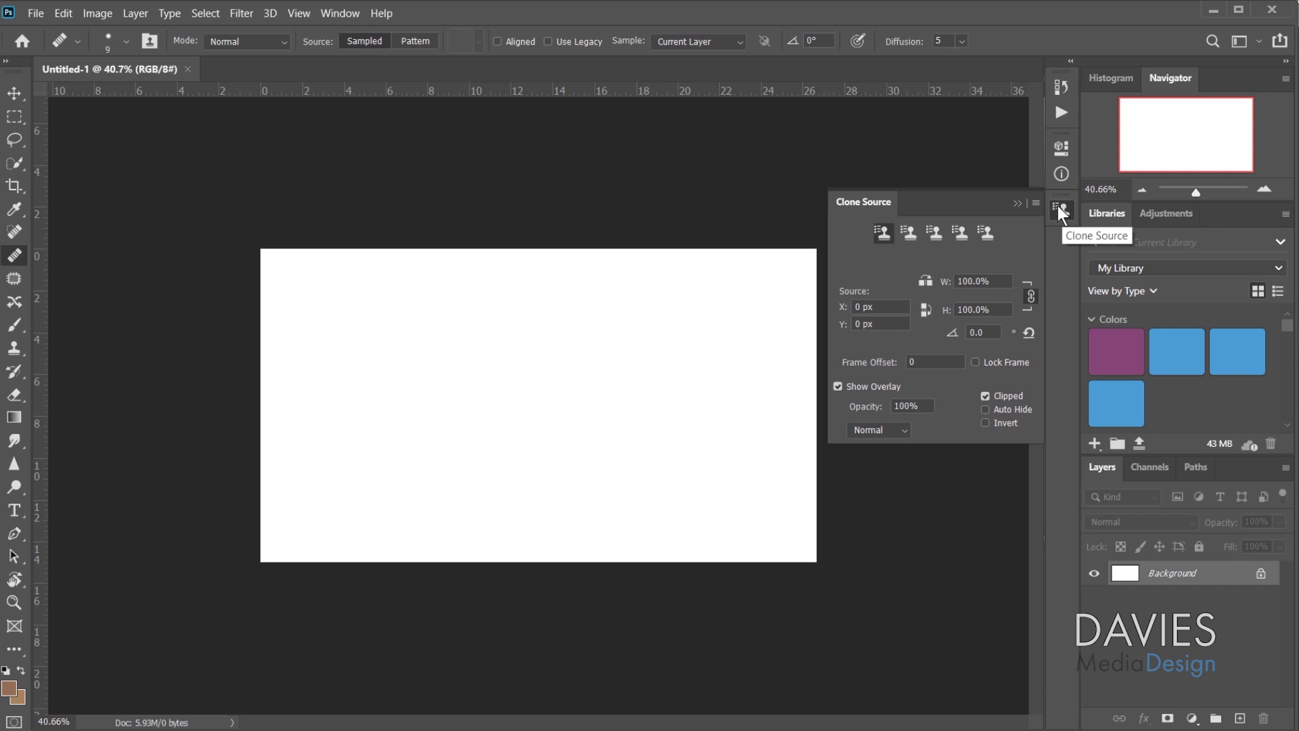
{"action": "left_click", "coordinate": [1019, 203]}
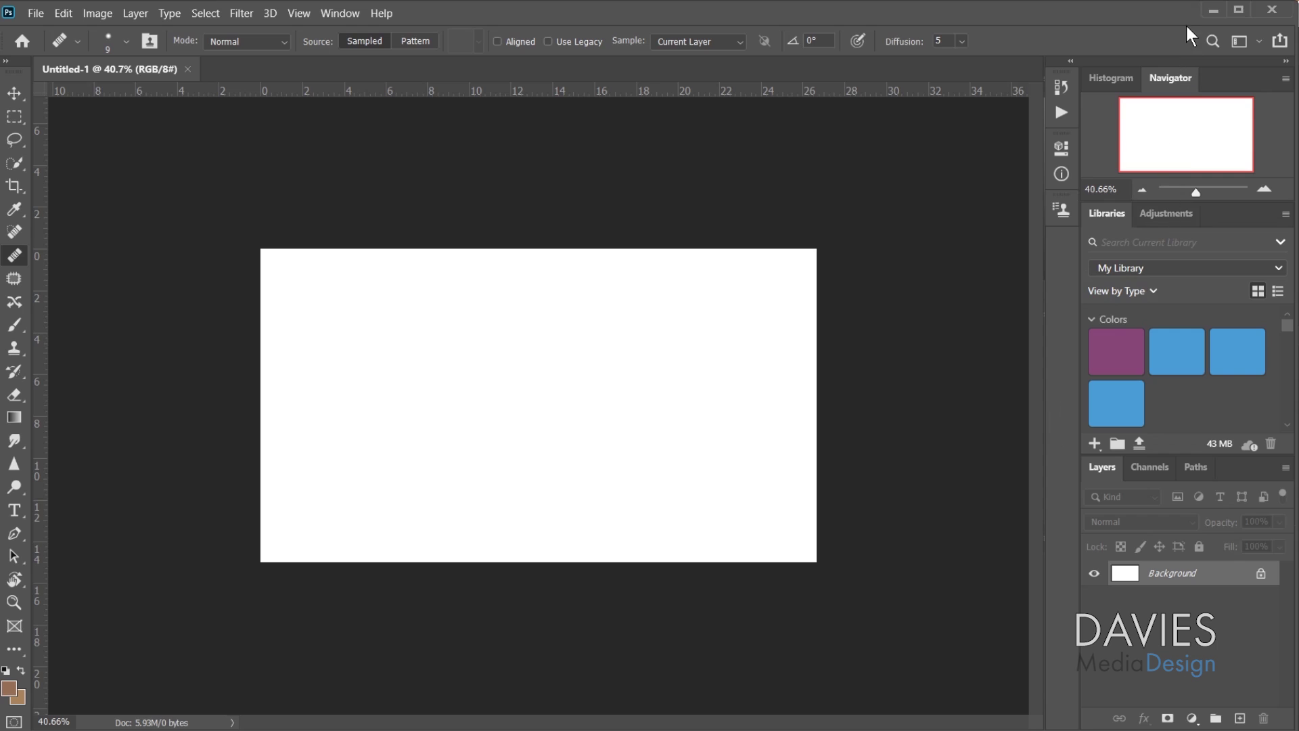
{"action": "left_click", "coordinate": [1213, 11]}
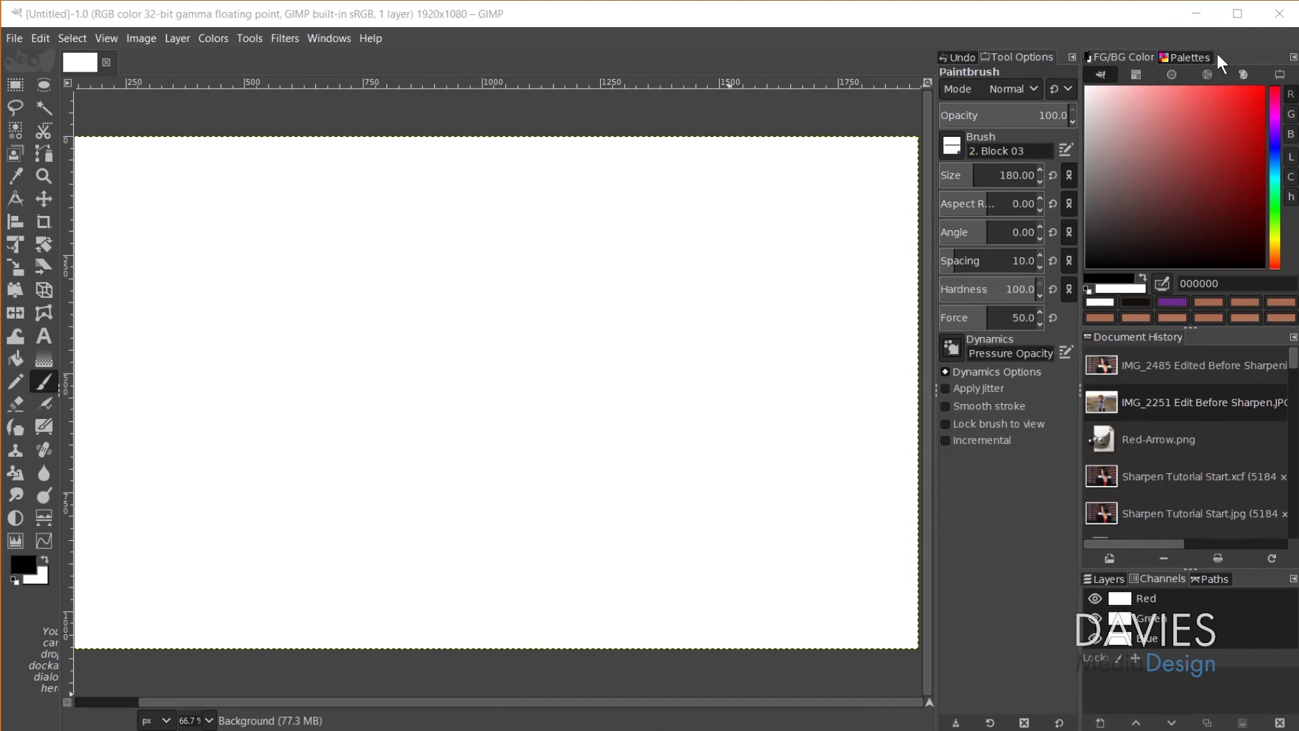
Add Histogram and Navigation tabs to the top-right dock
{"action": "left_click", "coordinate": [1294, 57]}
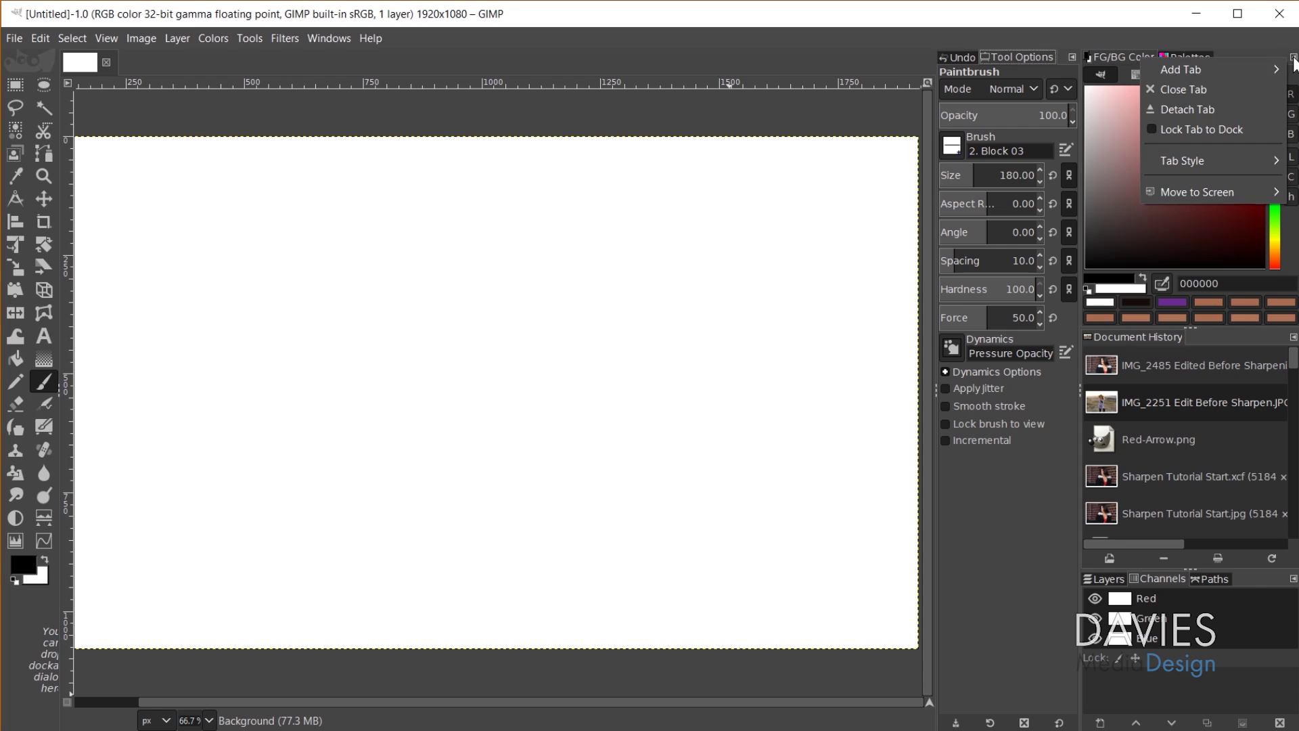
{"action": "mouse_move", "coordinate": [1260, 69]}
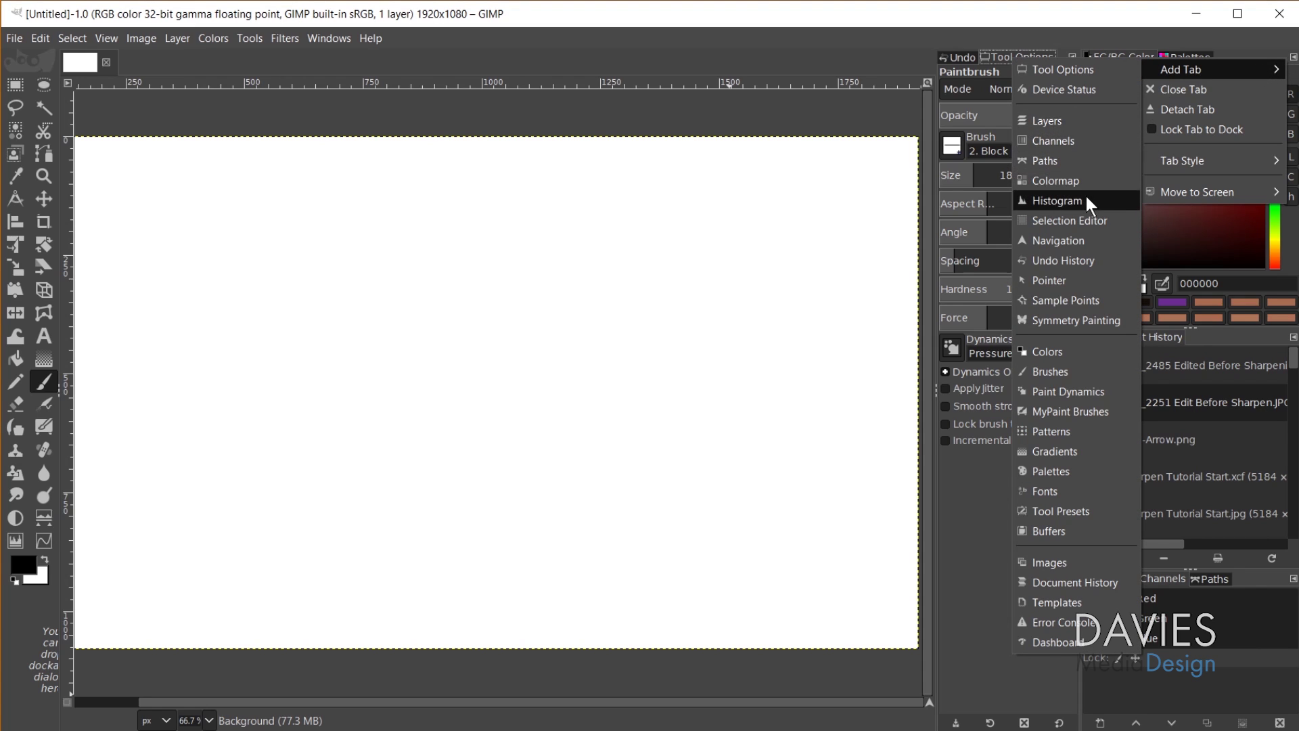
{"action": "key", "text": "Escape"}
{"action": "left_click", "coordinate": [1293, 57]}
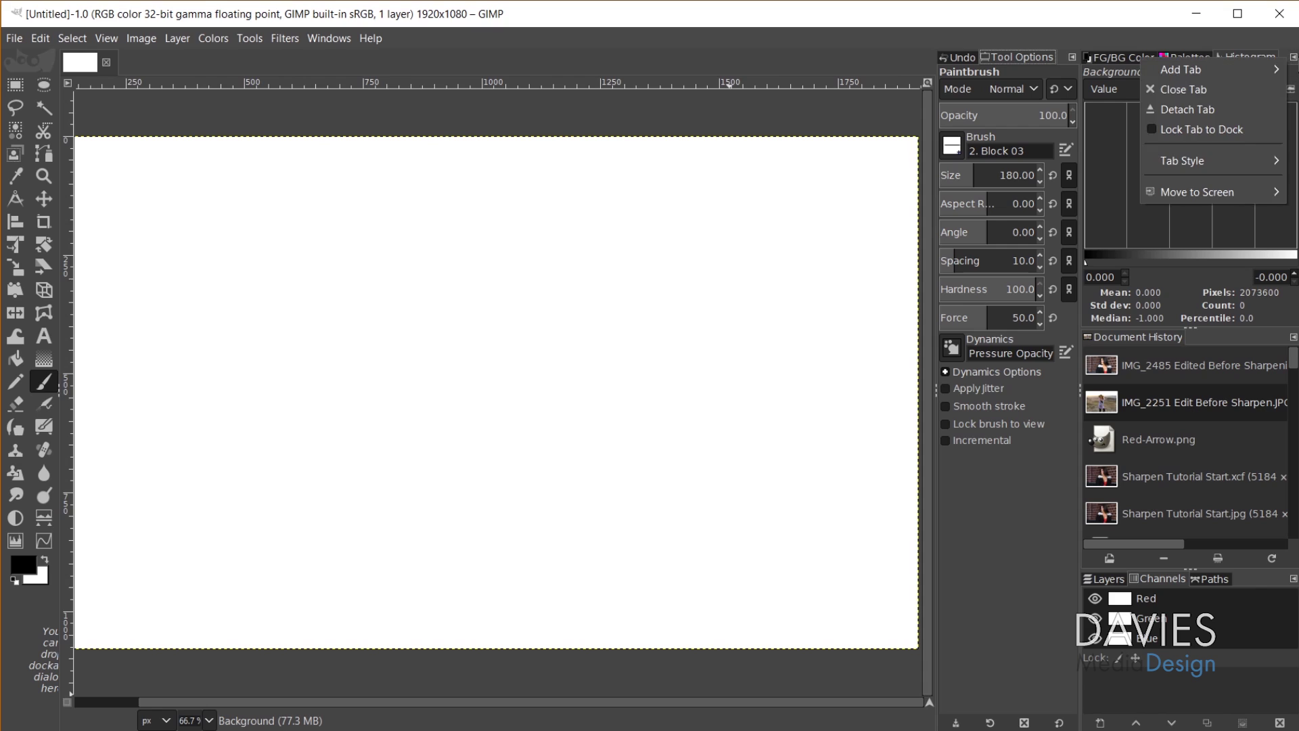
{"action": "mouse_move", "coordinate": [1238, 65]}
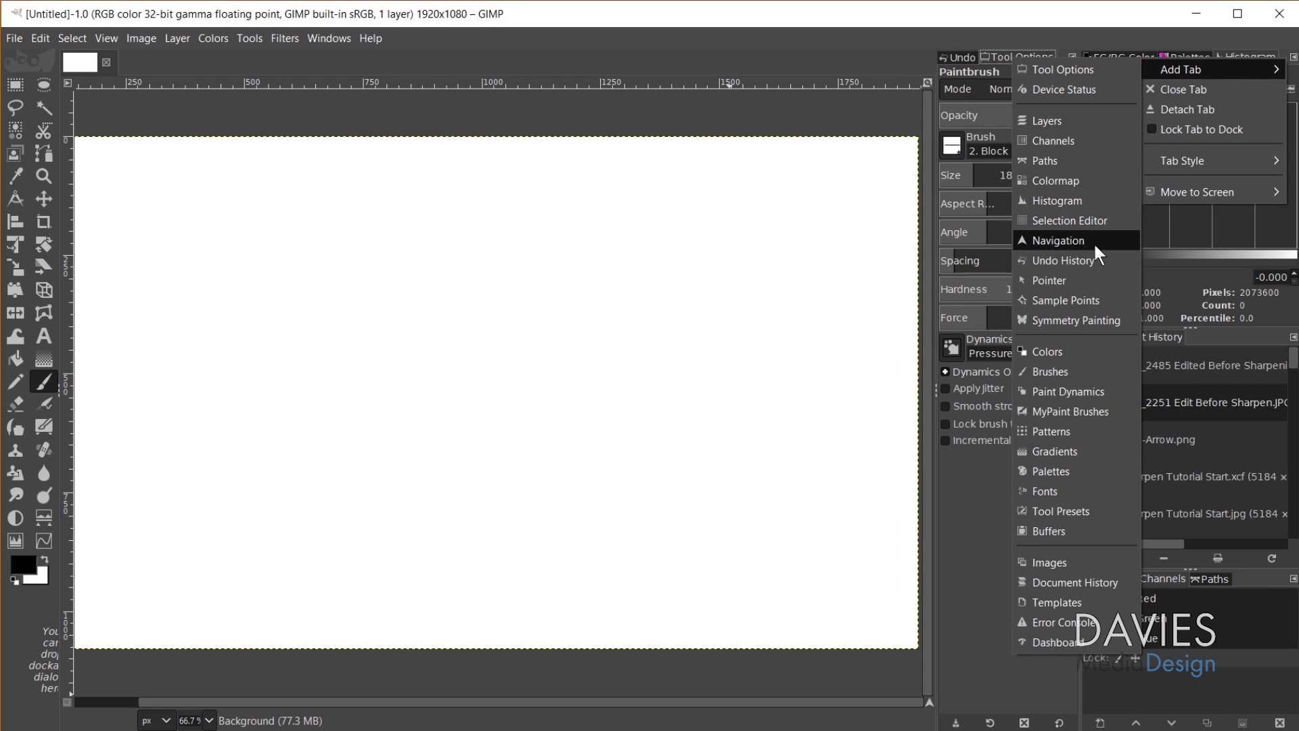
{"action": "left_click", "coordinate": [1042, 241]}
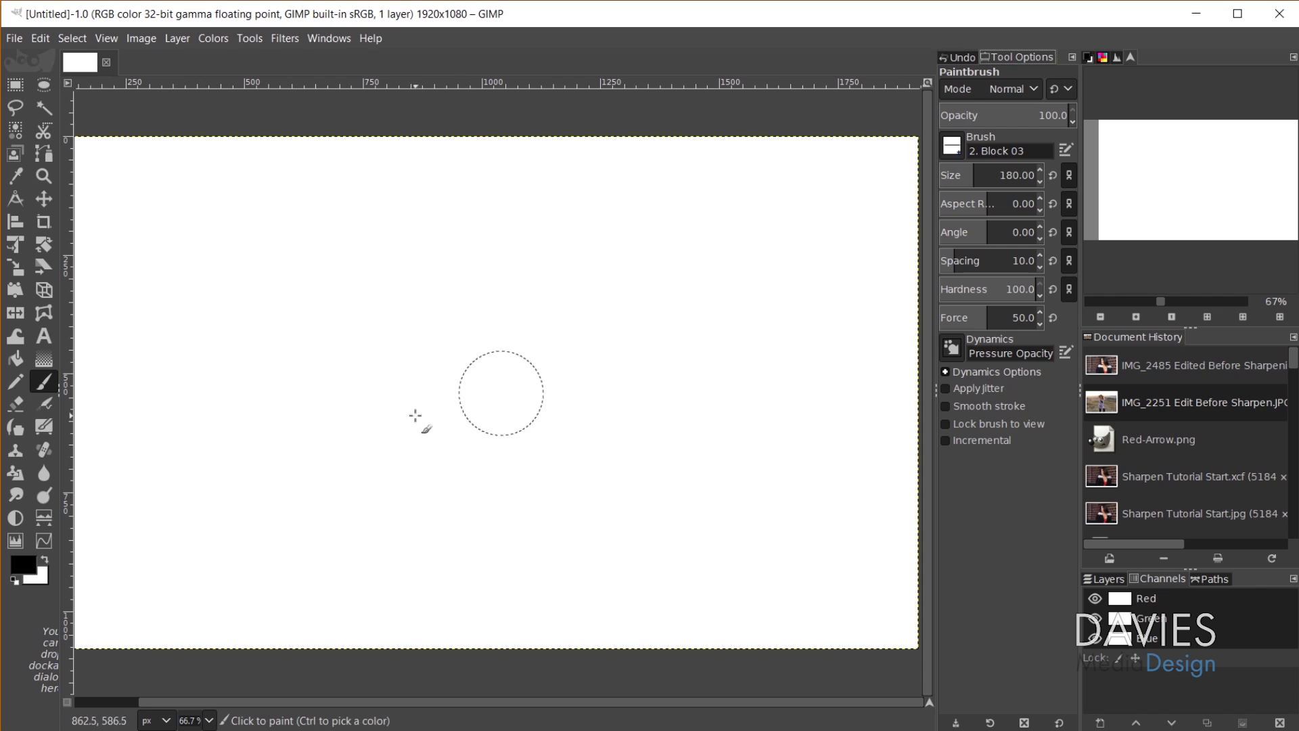
Try the Navigation panel by zooming and panning the canvas, ending at 100% zoom
{"action": "key", "text": "2"}
{"action": "key", "text": "3"}
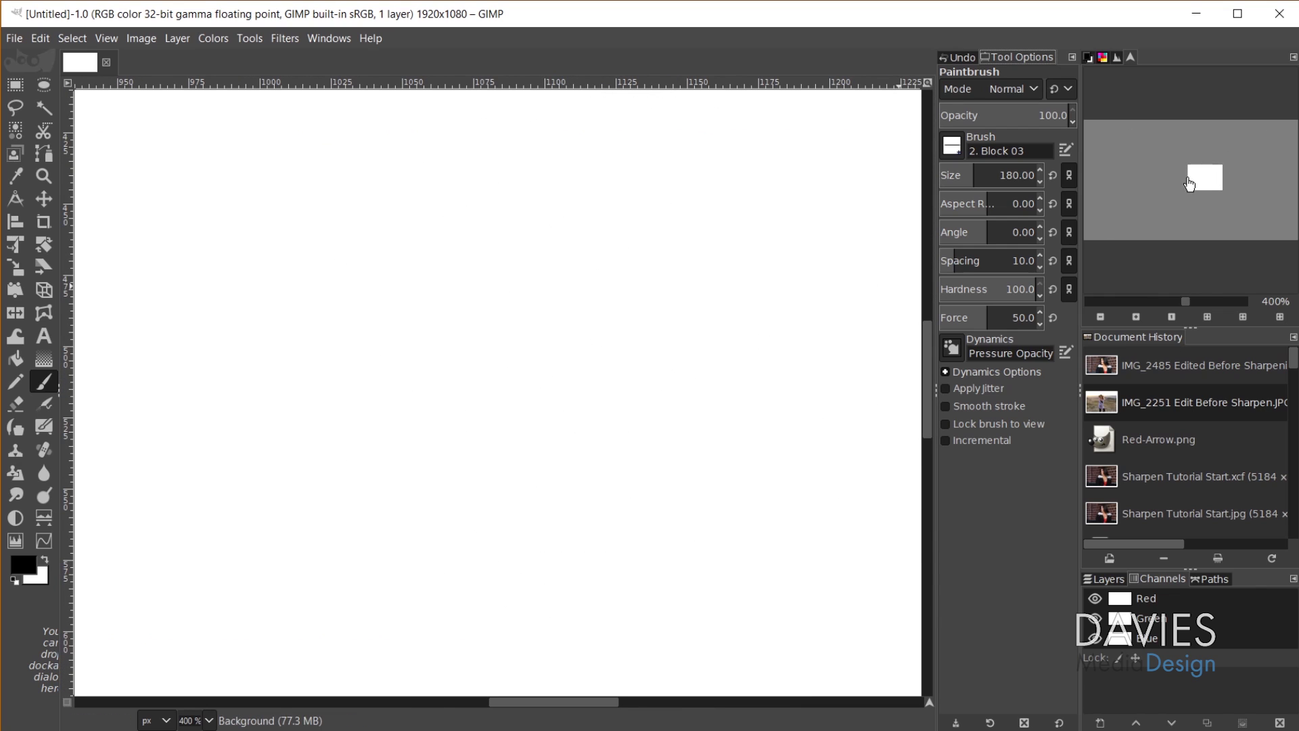
{"action": "left_click_drag", "start_coordinate": [1204, 178], "coordinate": [1175, 170]}
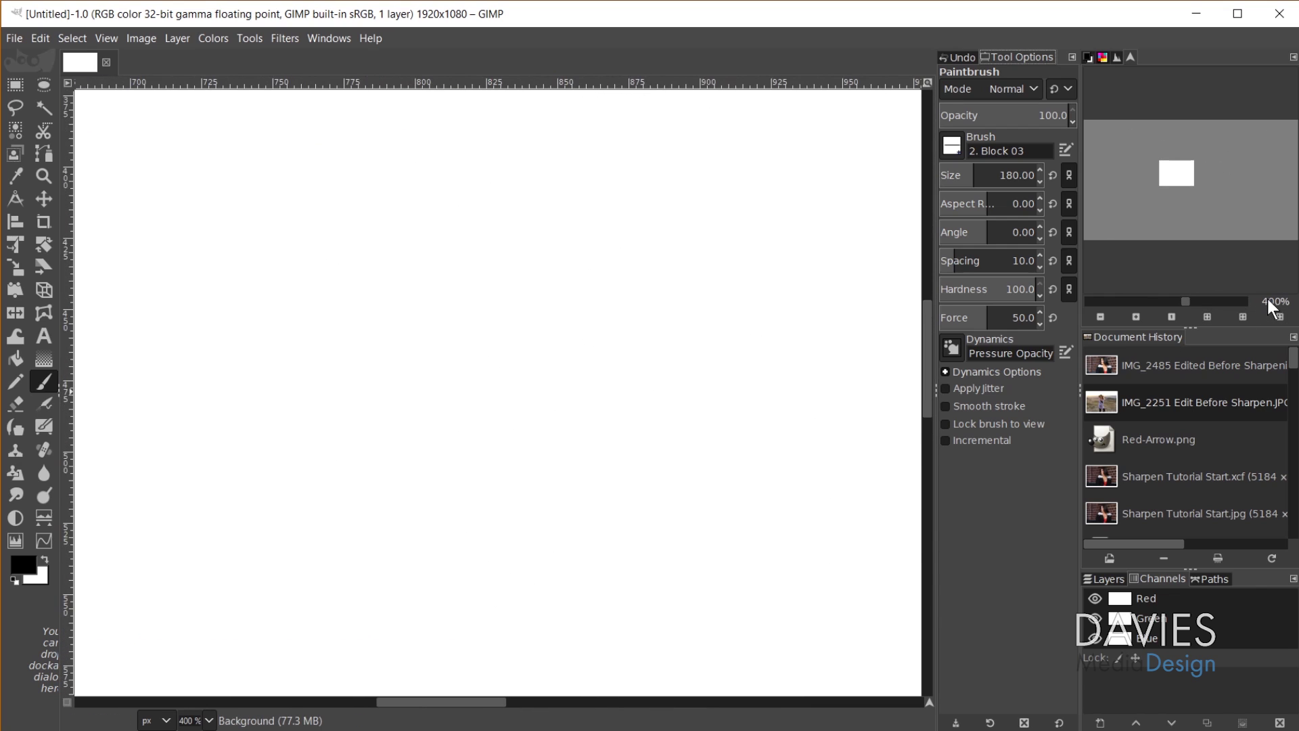
{"action": "mouse_move", "coordinate": [1185, 301]}
{"action": "left_mouse_down"}
{"action": "mouse_move", "coordinate": [1116, 298]}
{"action": "mouse_move", "coordinate": [1166, 312]}
{"action": "left_mouse_up"}
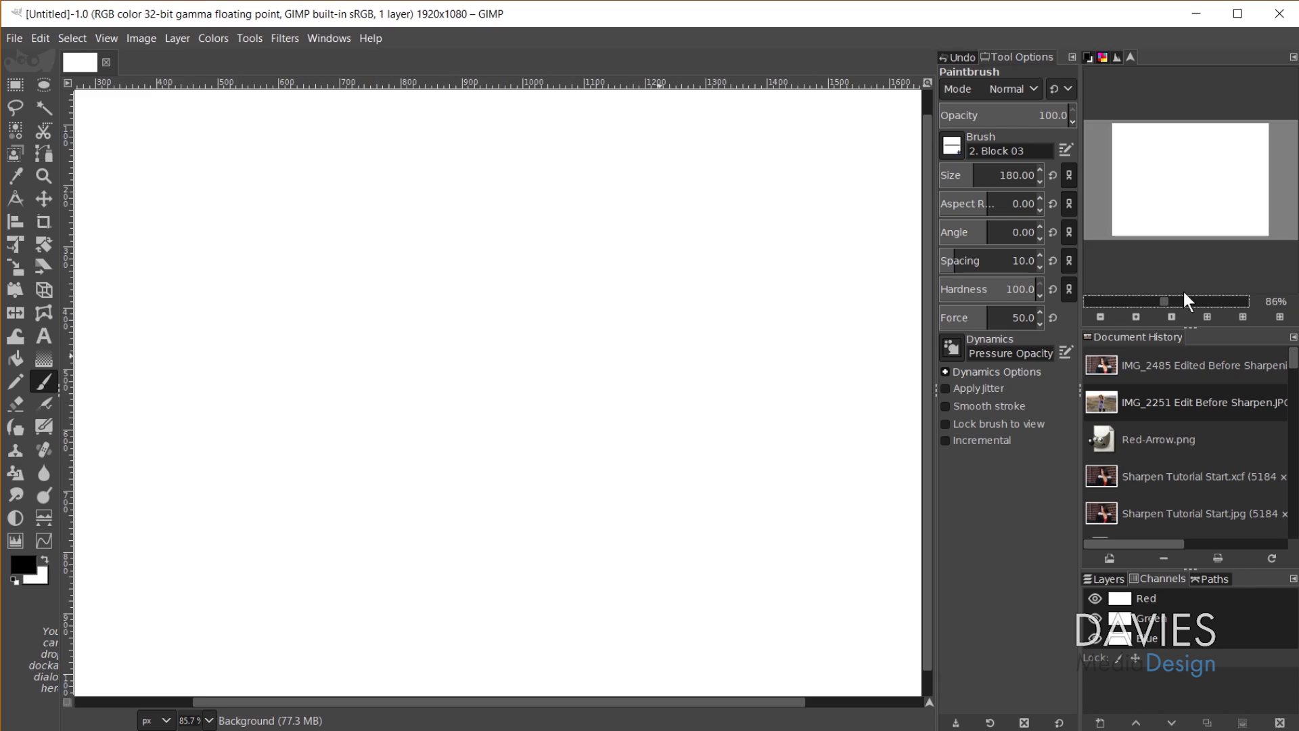
{"action": "left_click", "coordinate": [1140, 316]}
{"action": "left_click", "coordinate": [1138, 317]}
{"action": "left_click", "coordinate": [1138, 316]}
{"action": "left_click", "coordinate": [1095, 317]}
{"action": "left_click", "coordinate": [1095, 318]}
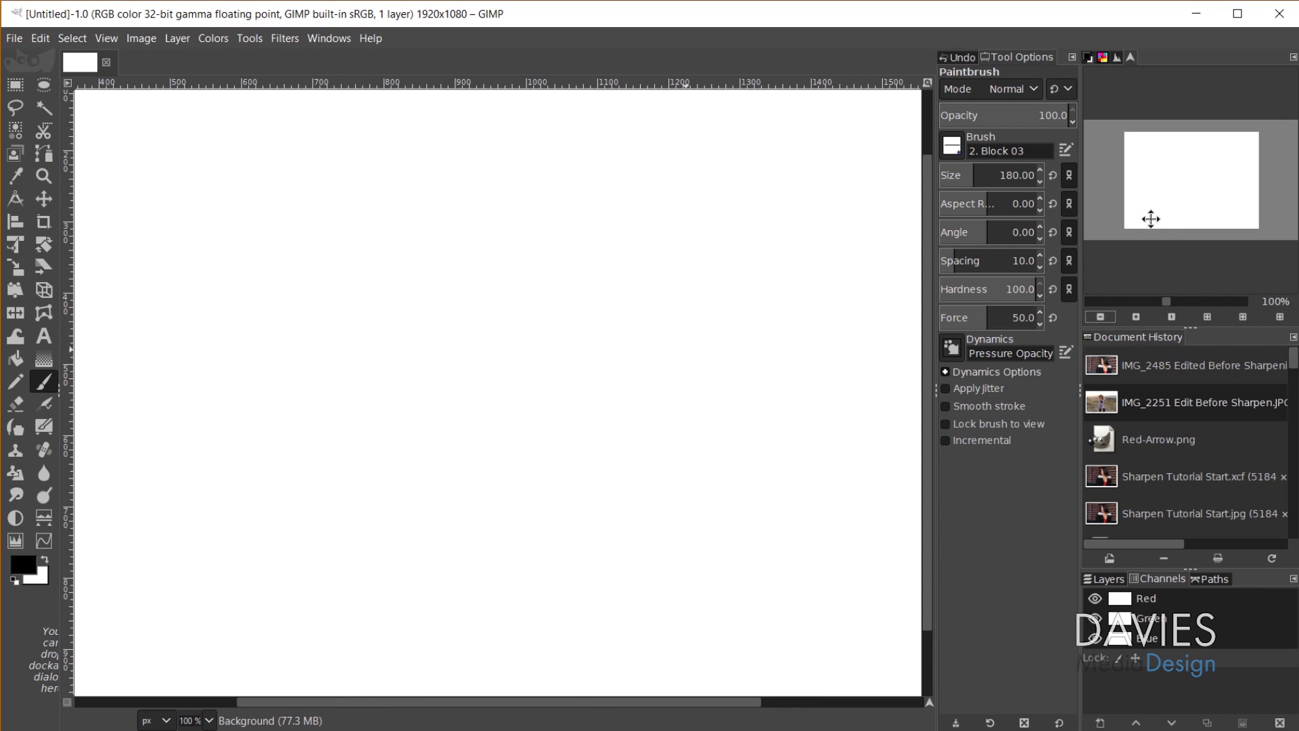
Remove the FG/BG Color and Palettes tabs, leaving Navigation in front
{"action": "left_click", "coordinate": [1088, 57]}
{"action": "left_click", "coordinate": [1294, 57]}
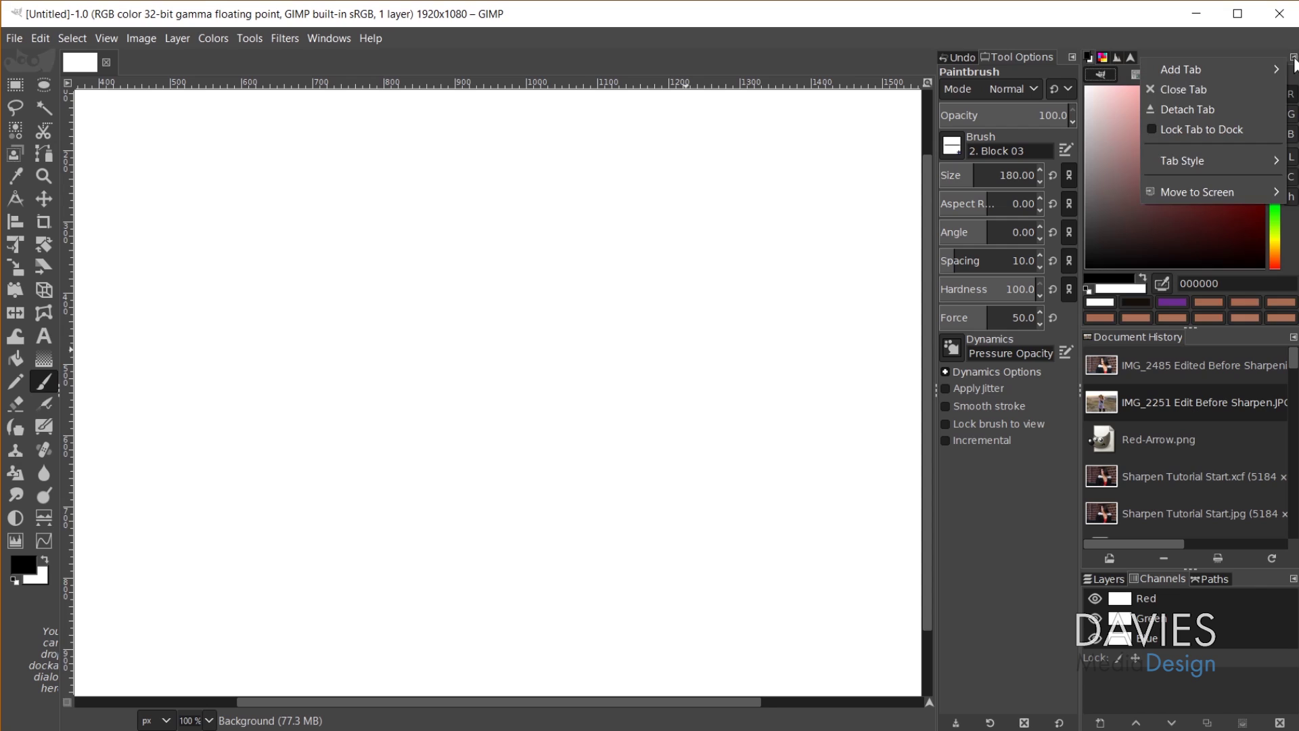
{"action": "left_click", "coordinate": [1257, 89]}
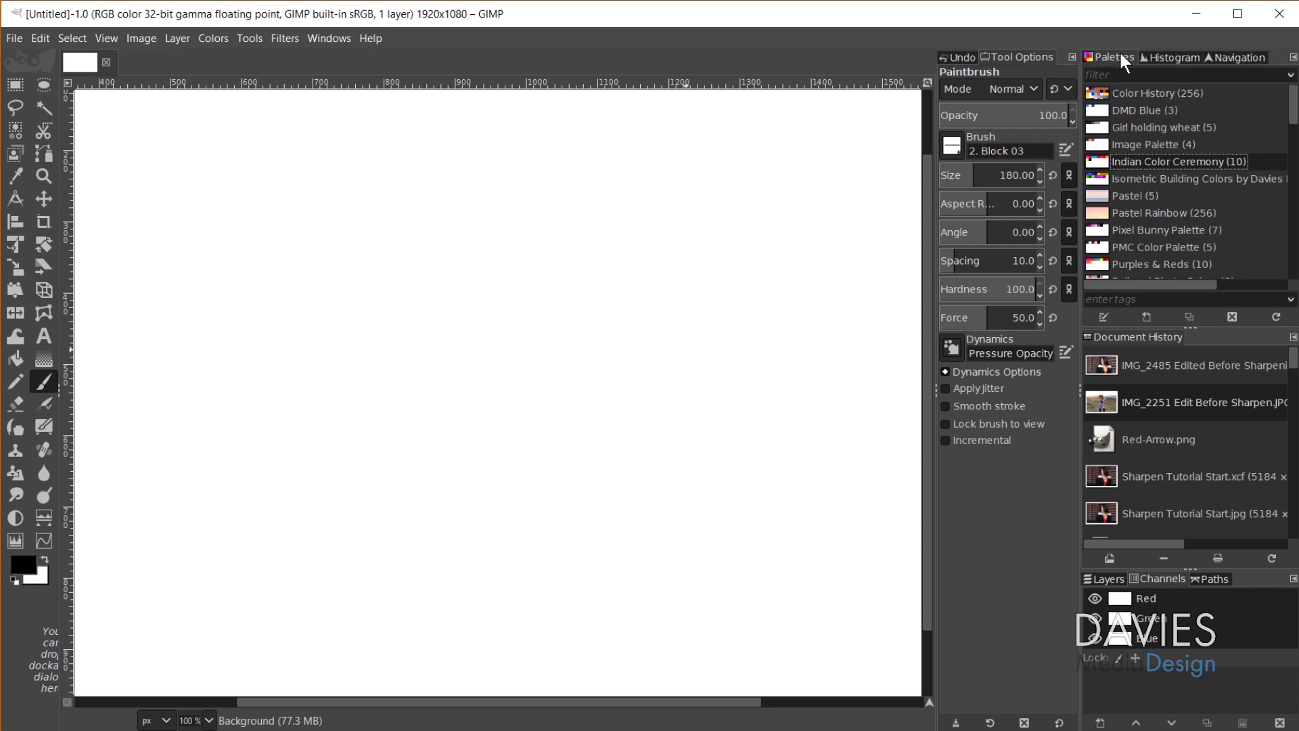
{"action": "left_click", "coordinate": [1294, 58]}
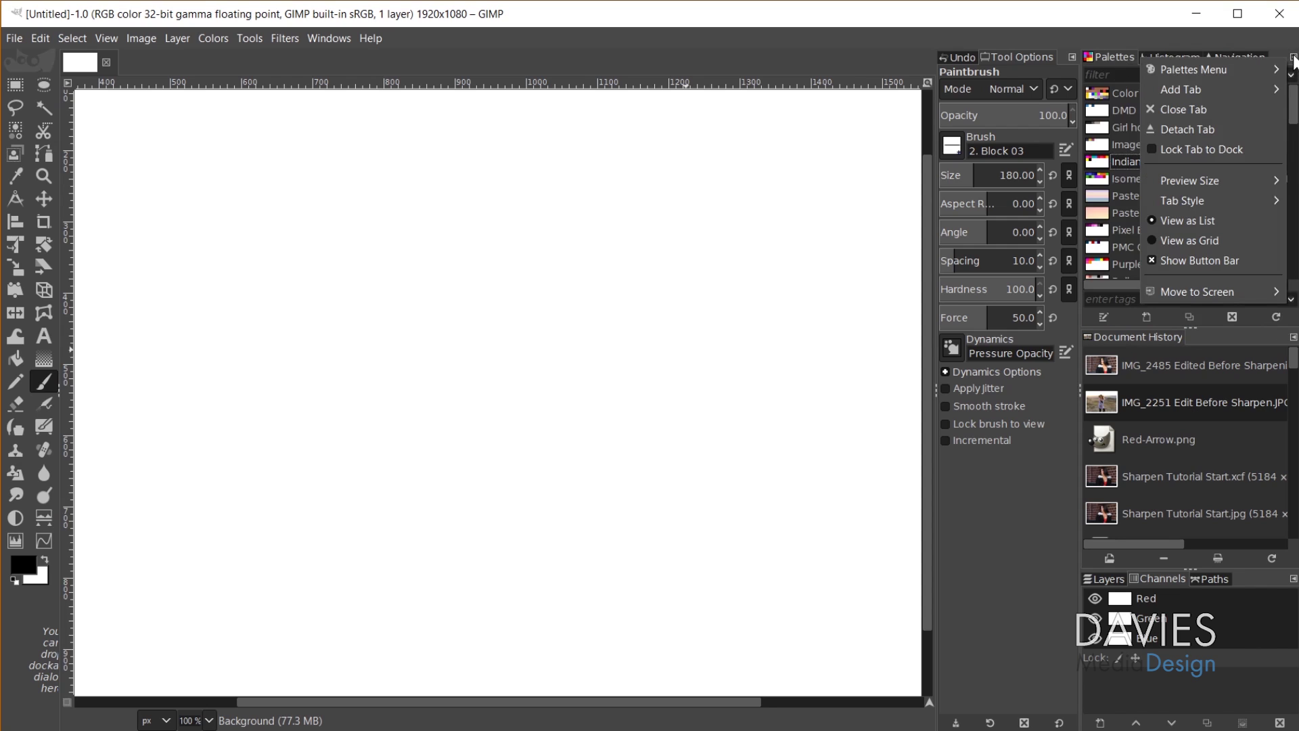
{"action": "left_click", "coordinate": [1248, 107]}
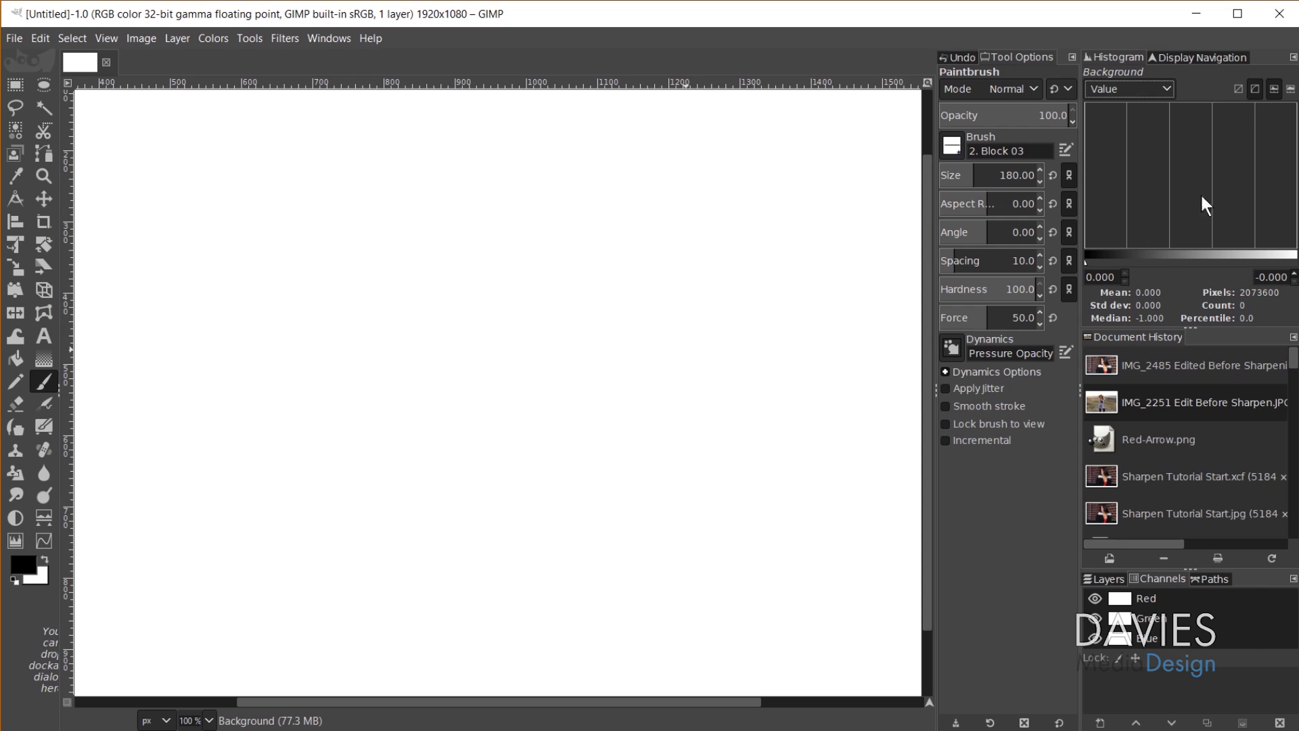
{"action": "left_click", "coordinate": [1211, 57]}
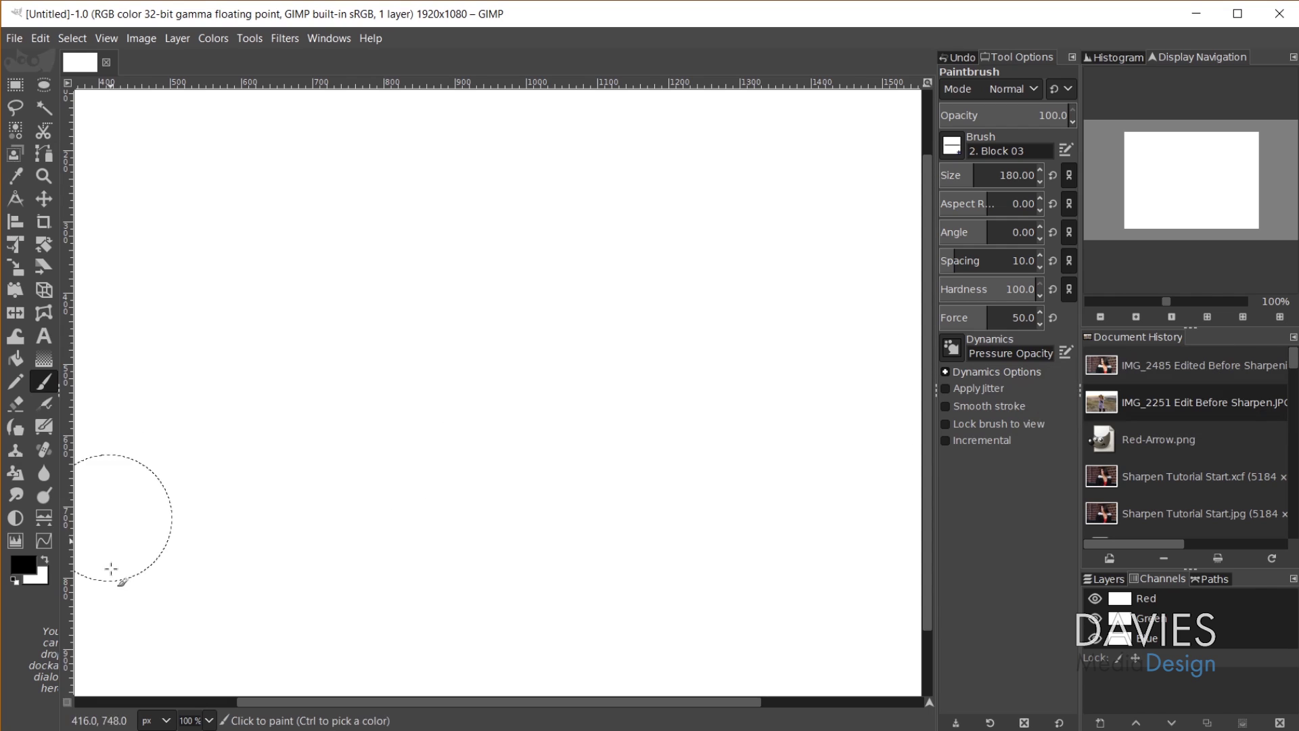
Add a Pointer tab to the Tool Options dock, then return to the Paintbrush options
{"action": "left_click", "coordinate": [1072, 58]}
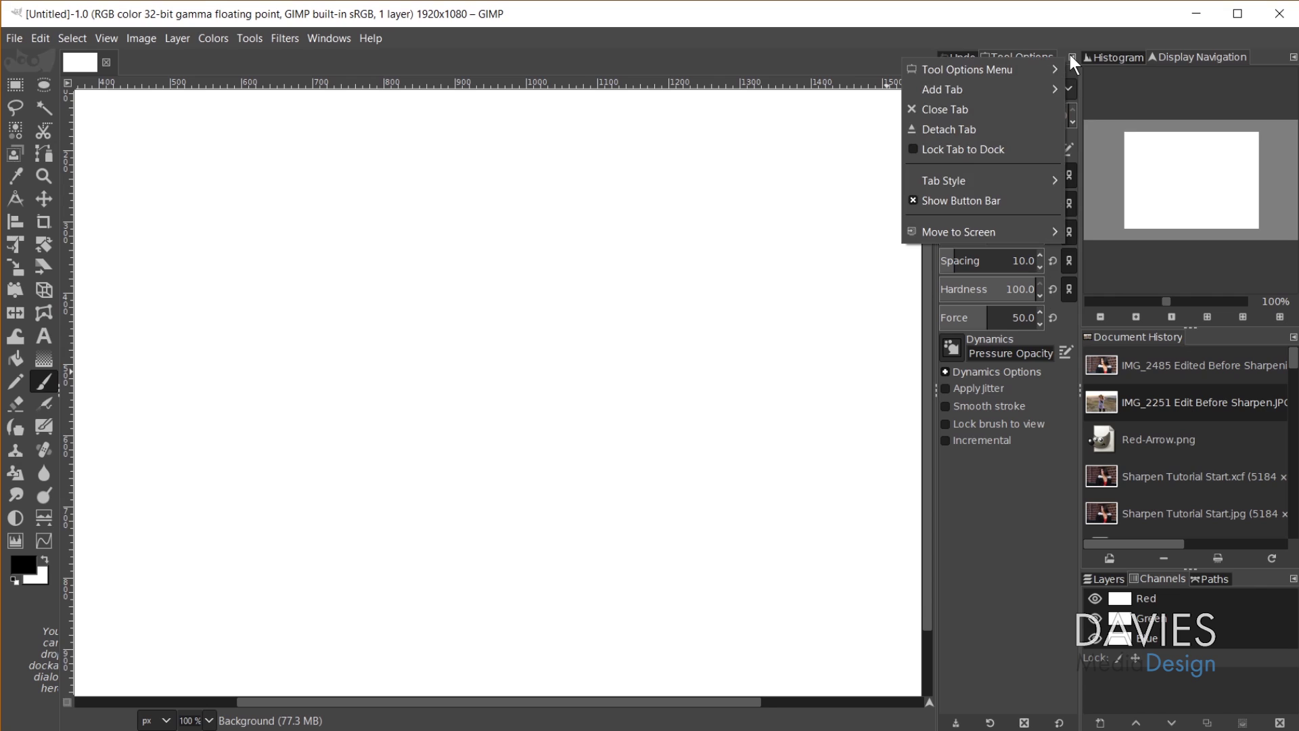
{"action": "mouse_move", "coordinate": [1025, 88]}
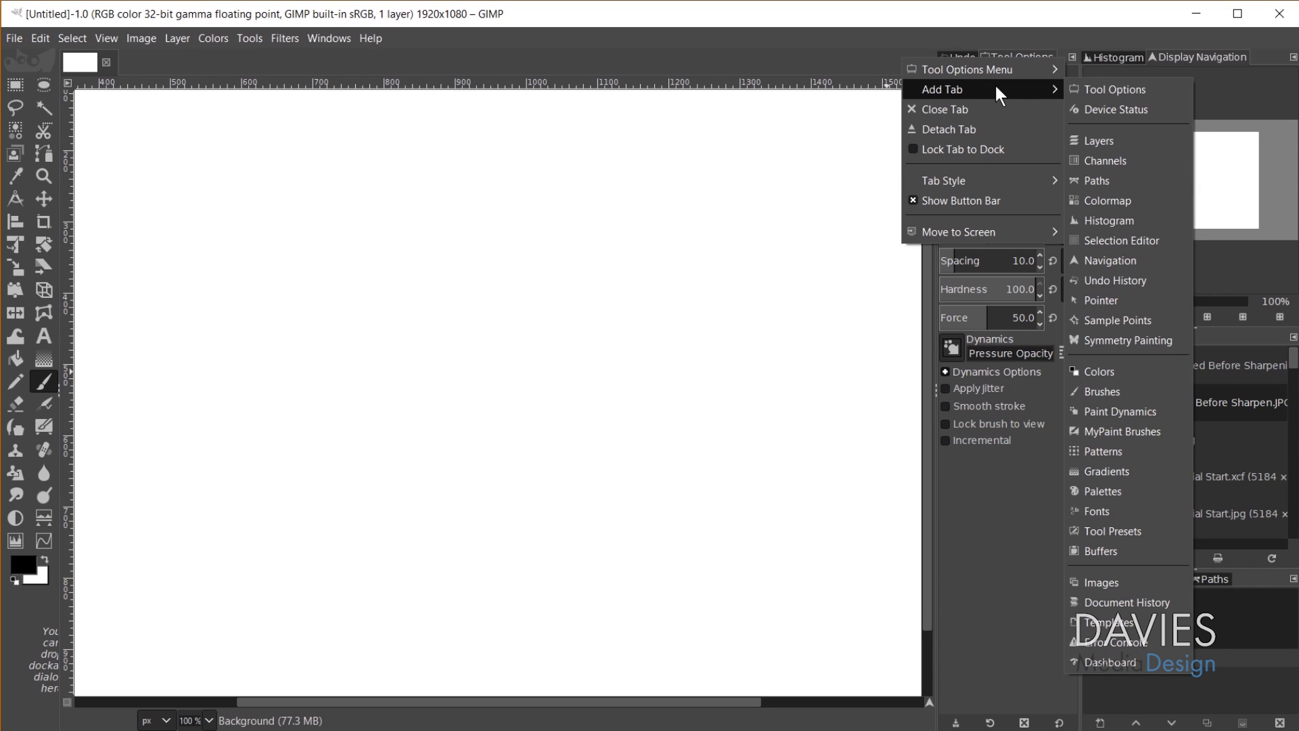
{"action": "left_click", "coordinate": [1107, 302]}
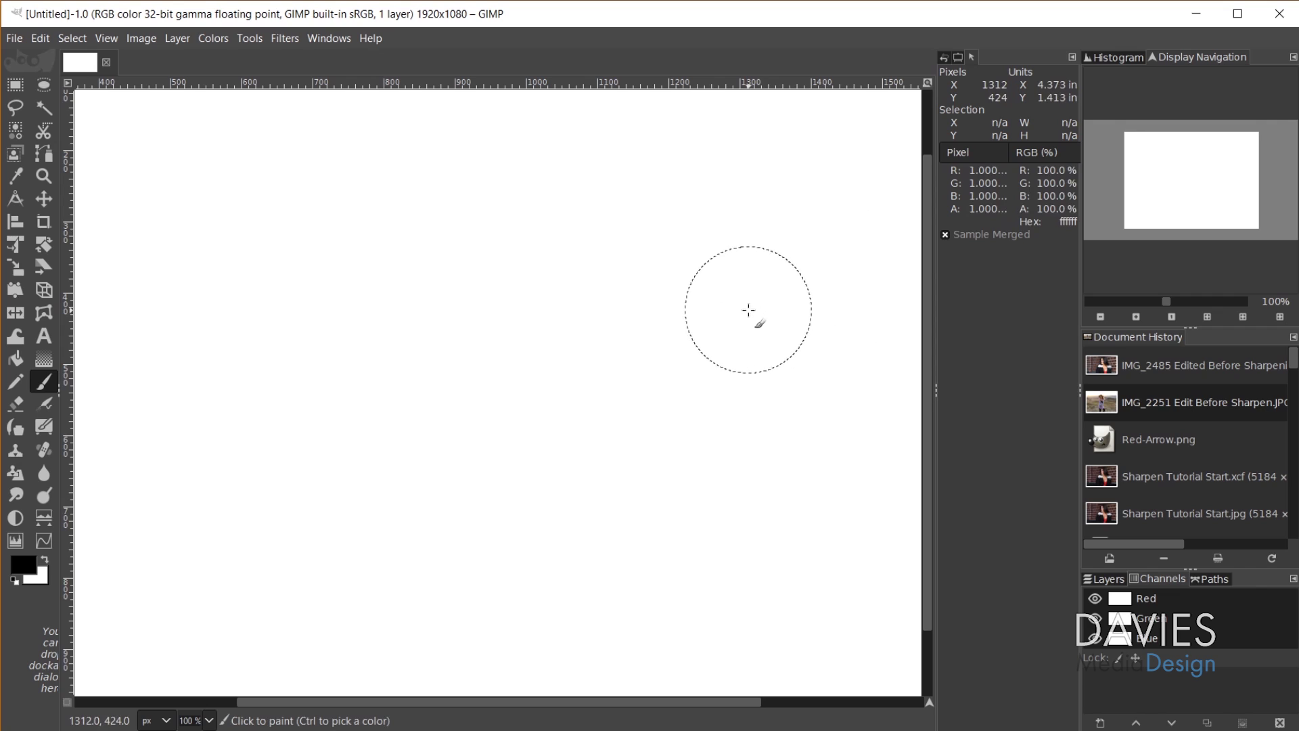
{"action": "left_click", "coordinate": [958, 58]}
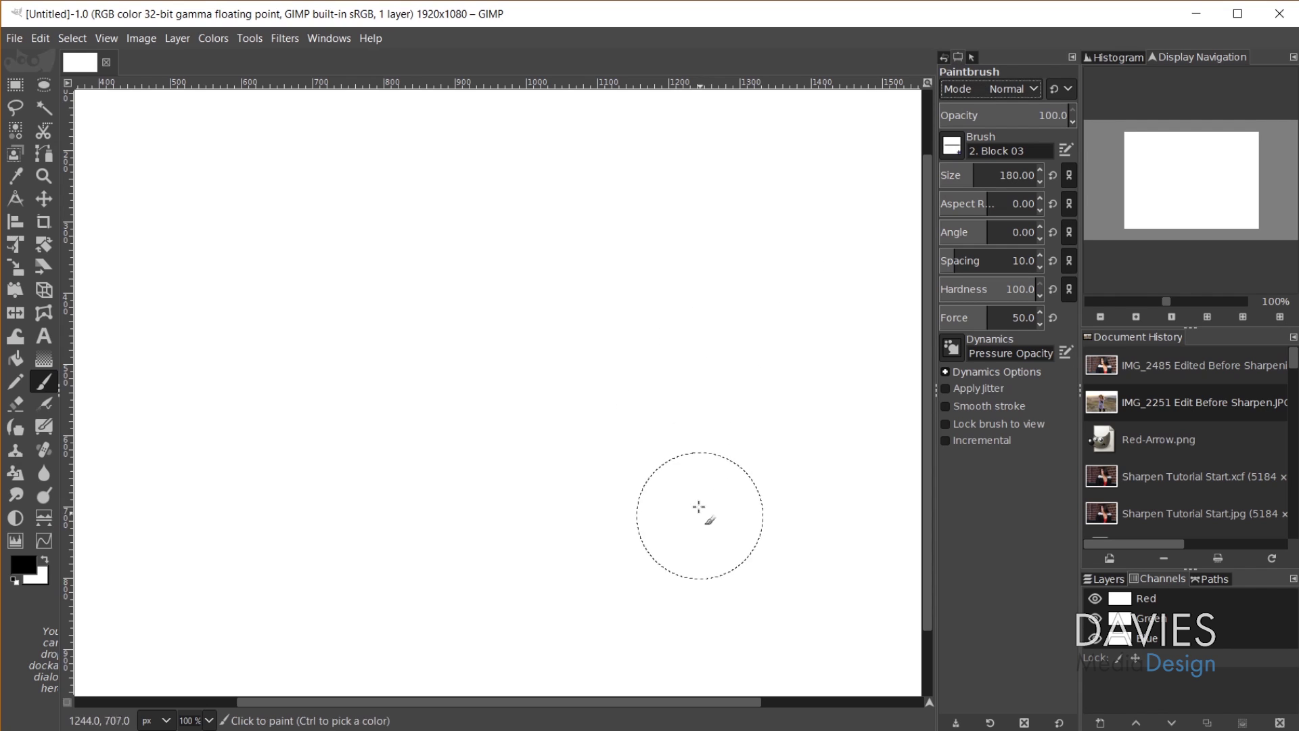